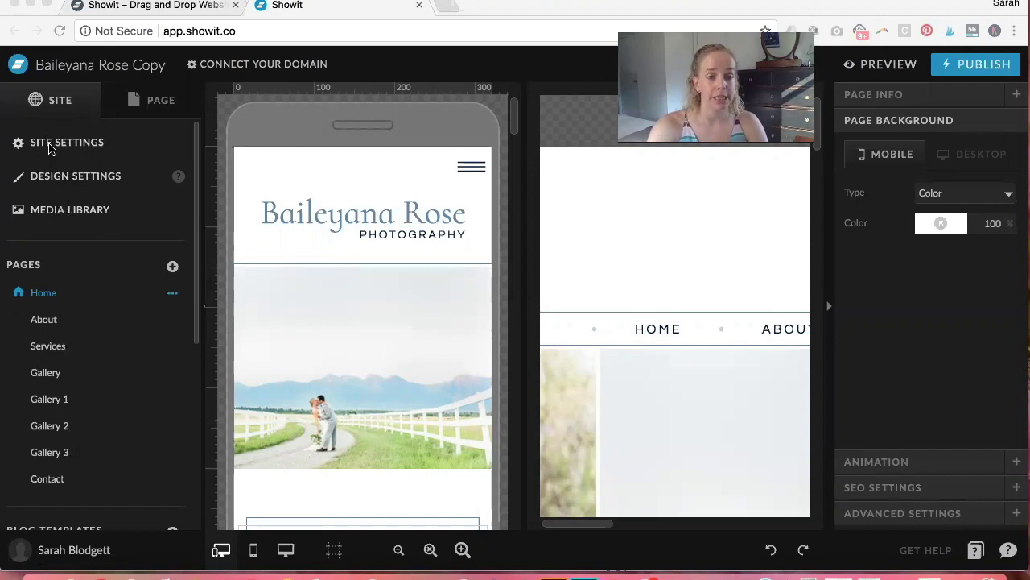
- Review the site settings for site info, blog domain and third-party IDs, and close them
left_click(50, 144)
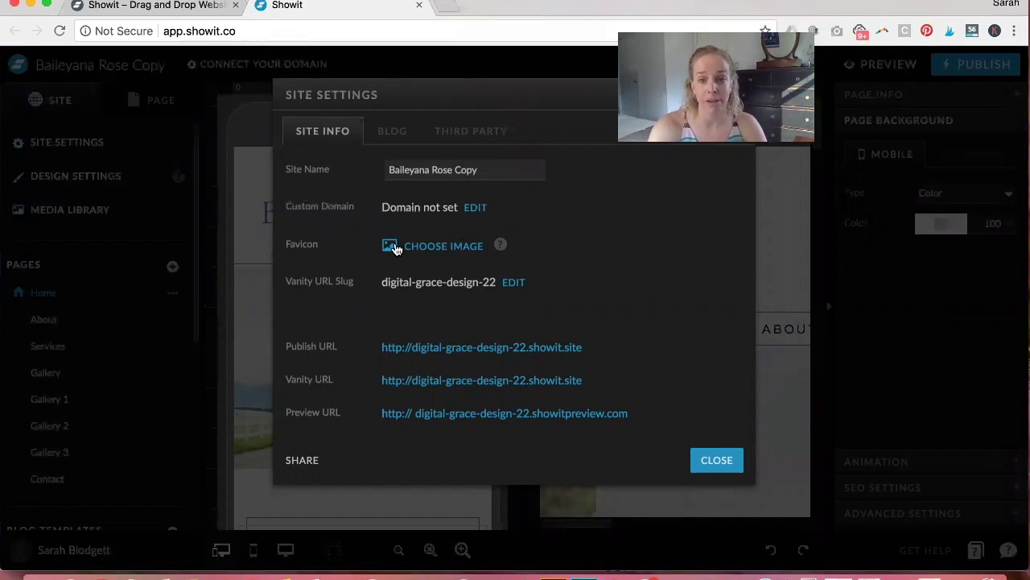
left_click(393, 133)
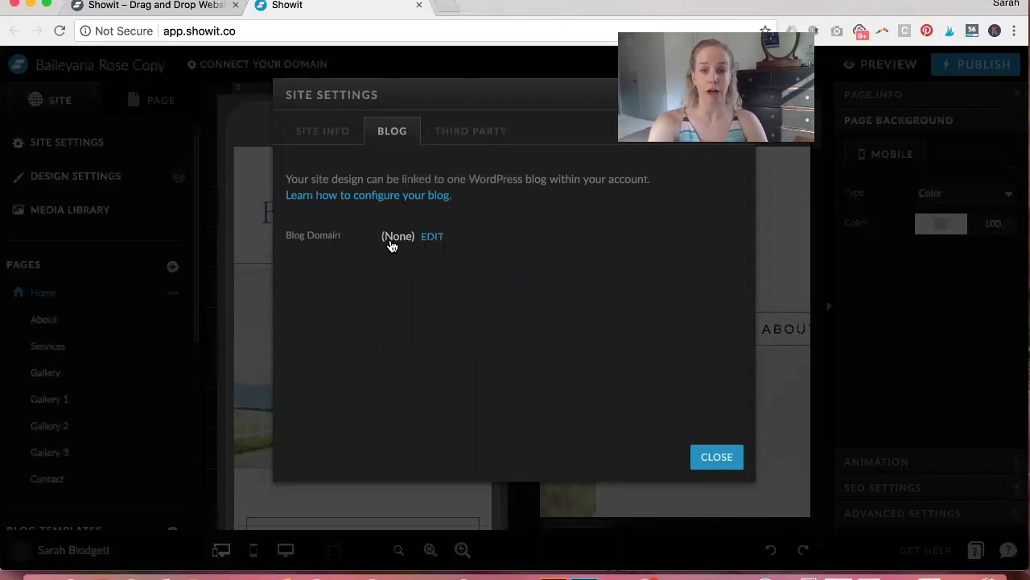
left_click(456, 129)
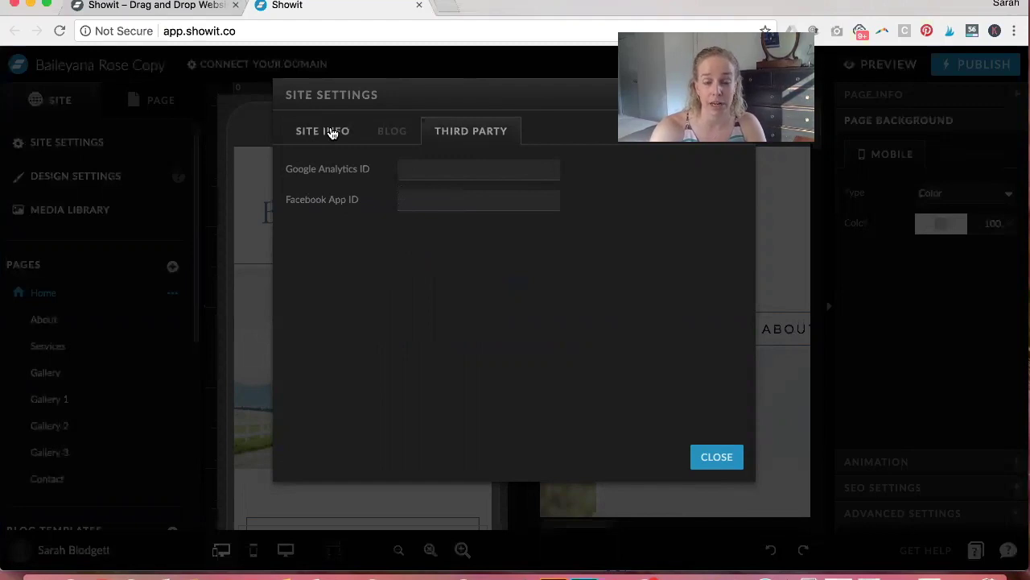
left_click(331, 132)
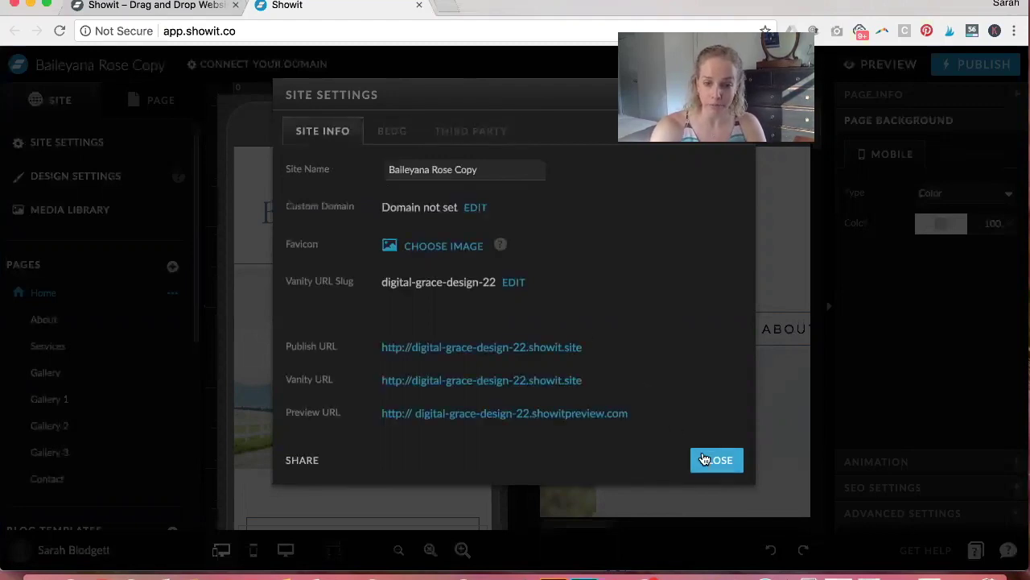
left_click(705, 462)
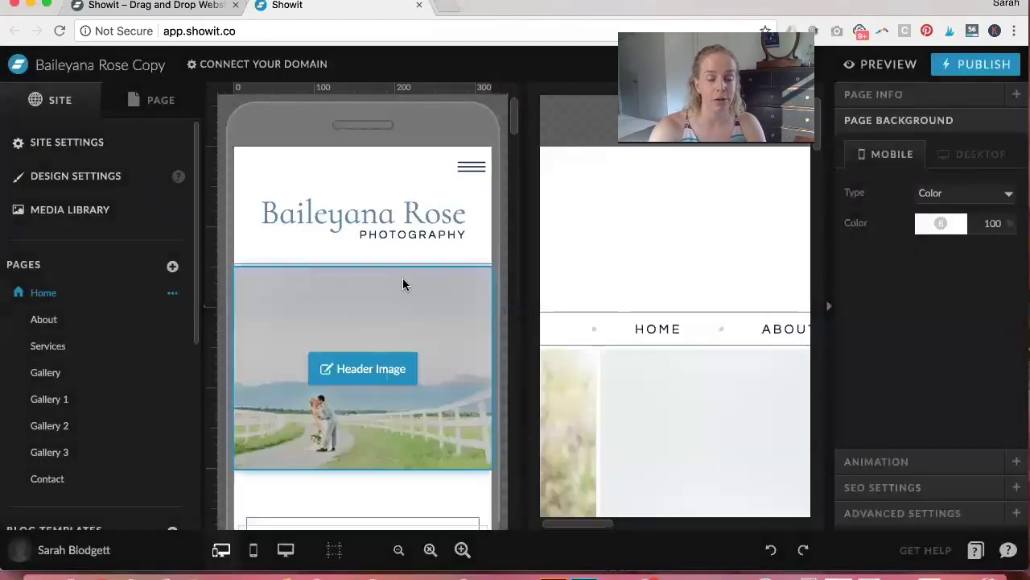
- Open the design settings and review the alignment and letter case options of the desktop Title style, keeping Center and Normal
left_click(65, 181)
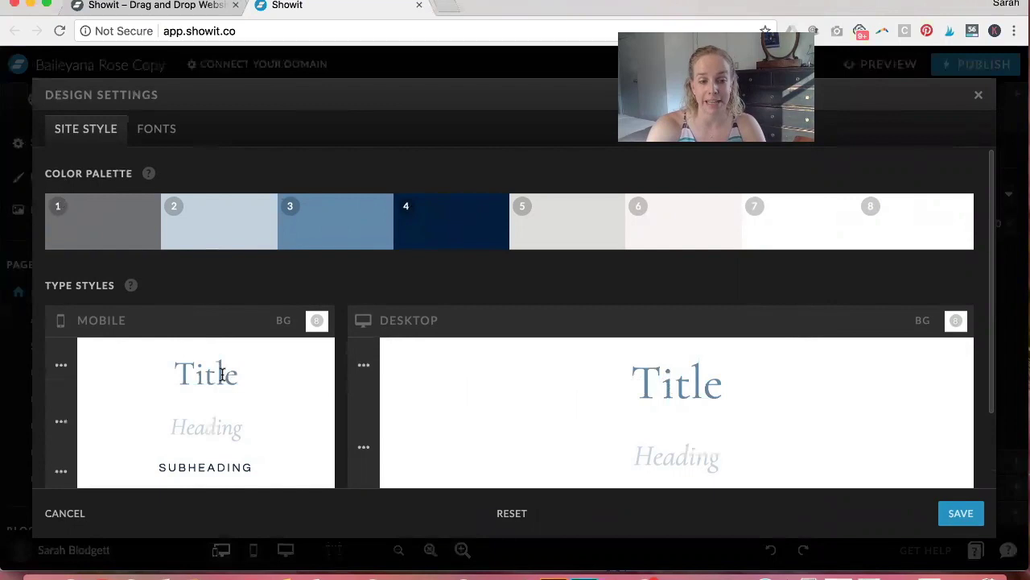
scroll(441, 448, "down", 3)
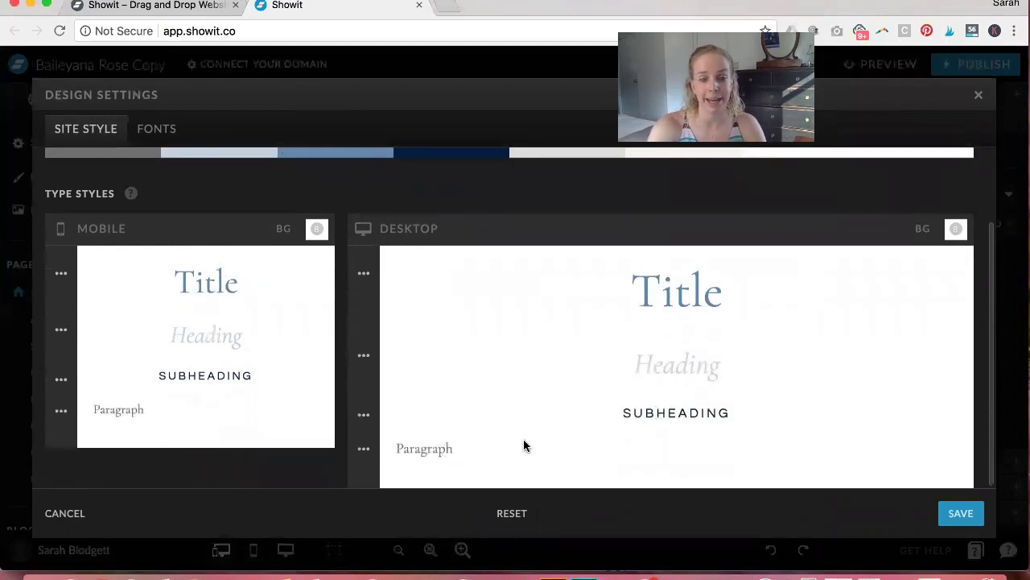
left_click(364, 276)
scroll(567, 427, "down", 2)
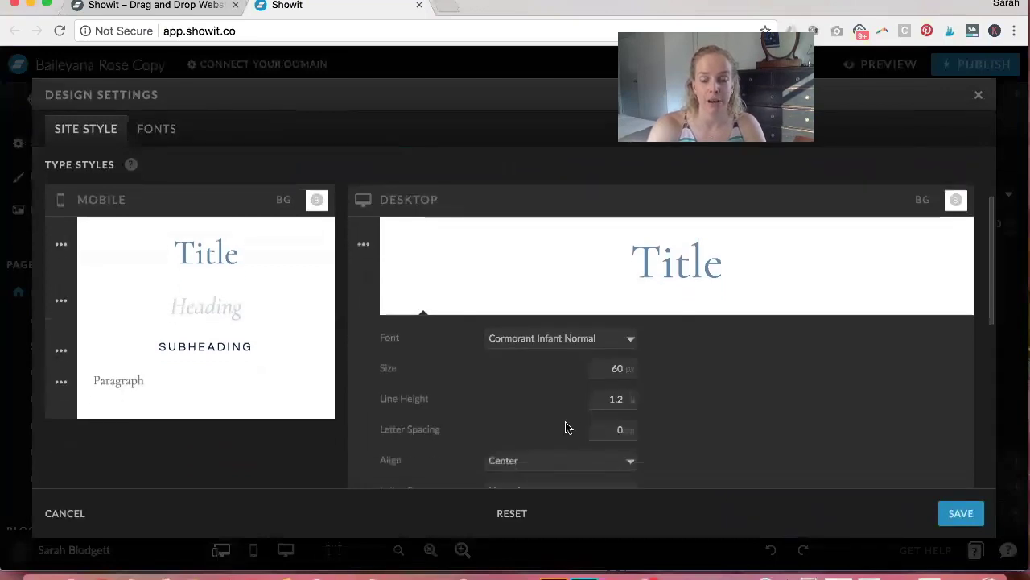
scroll(567, 427, "down", 2)
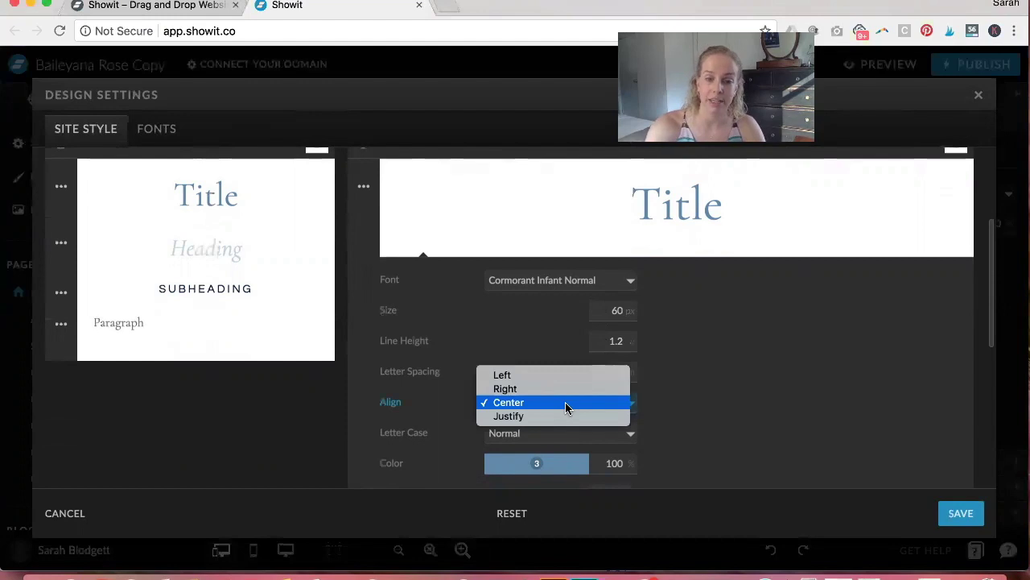
left_click(565, 402)
left_click(569, 434)
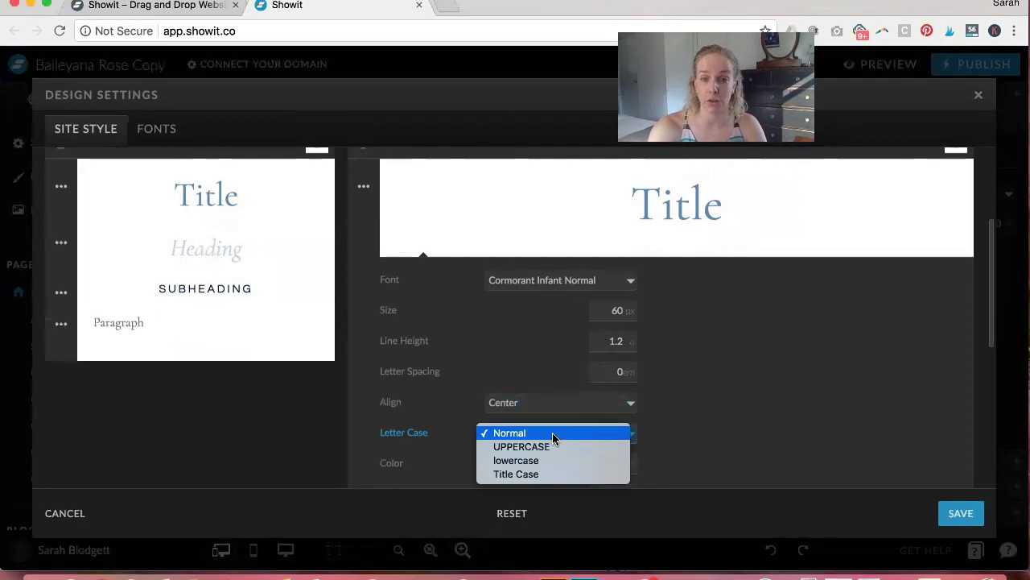
left_click(552, 432)
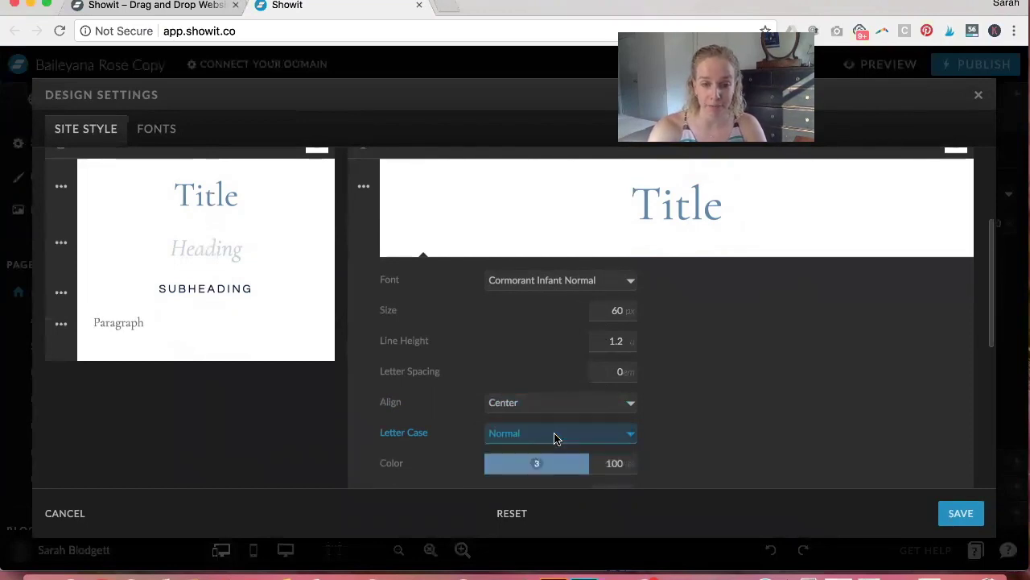
- Examine the desktop Title style's color, bottom margin and link settings
scroll(654, 438, "down", 1)
scroll(612, 419, "down", 1)
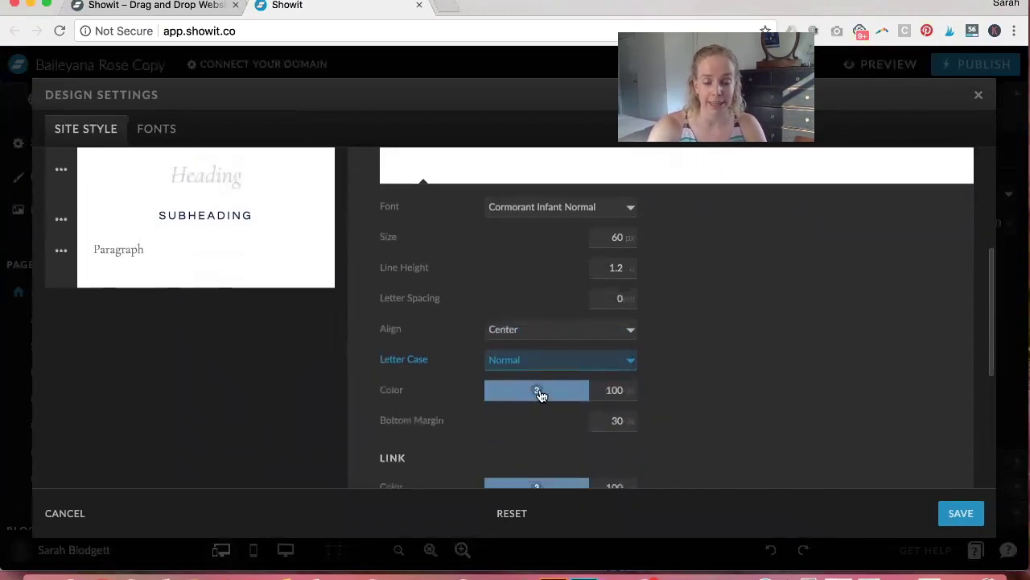
scroll(541, 395, "down", 3)
scroll(541, 396, "down", 4)
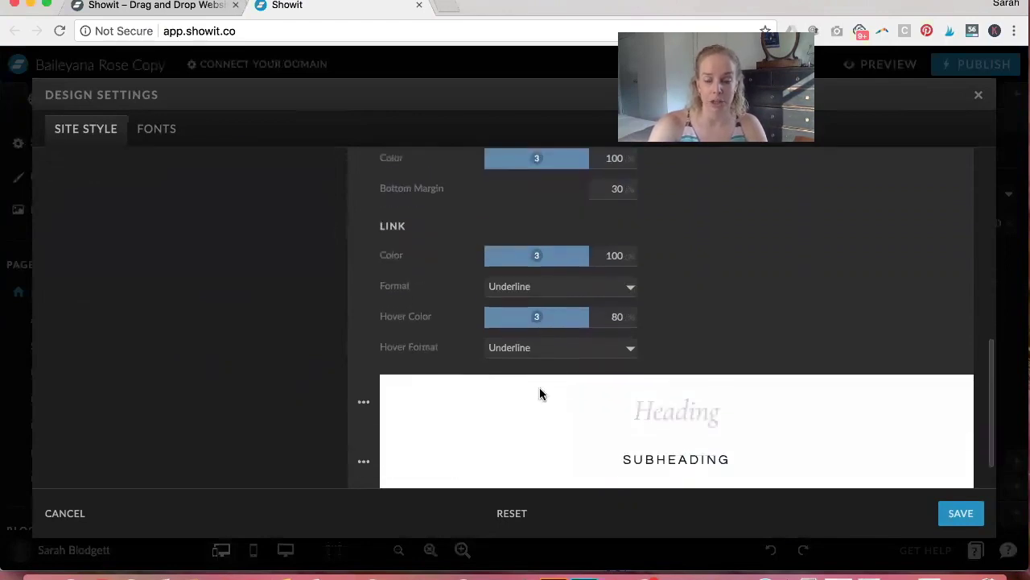
scroll(541, 392, "up", 7)
scroll(540, 393, "up", 3)
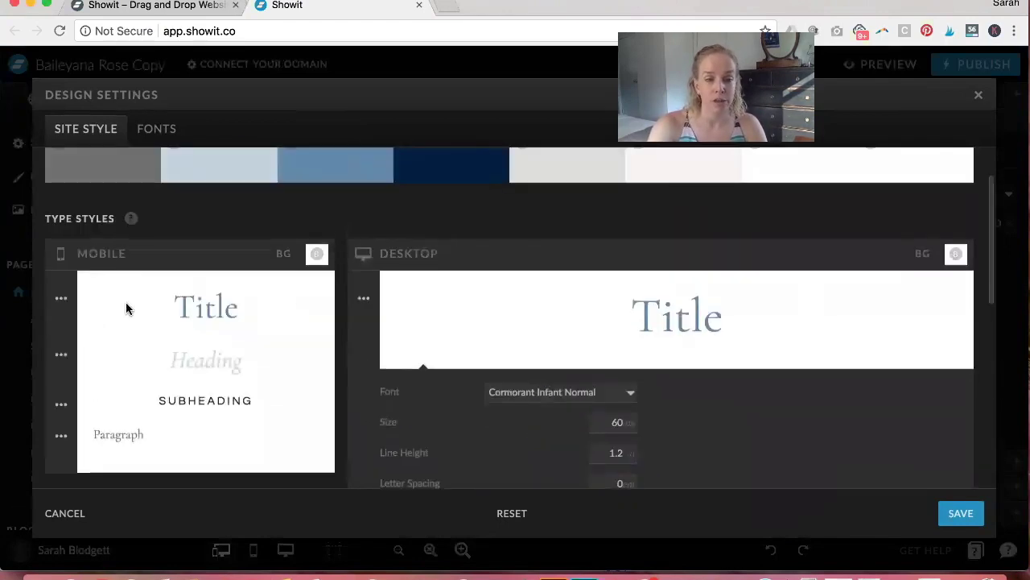
- Expand the mobile Title style and review the desktop Title's font choices, keeping Cormorant Infant Normal
left_click(61, 310)
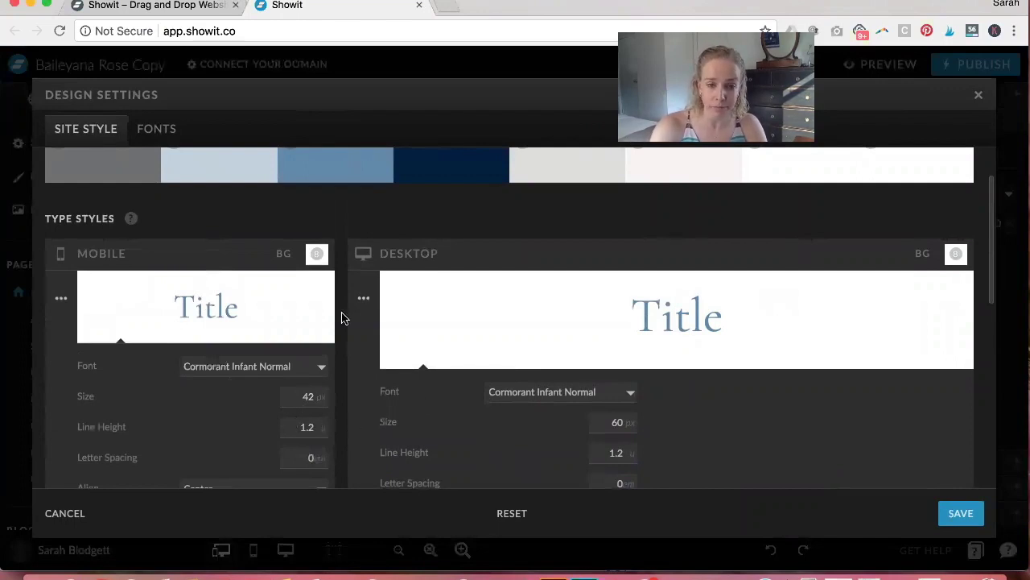
left_click(524, 394)
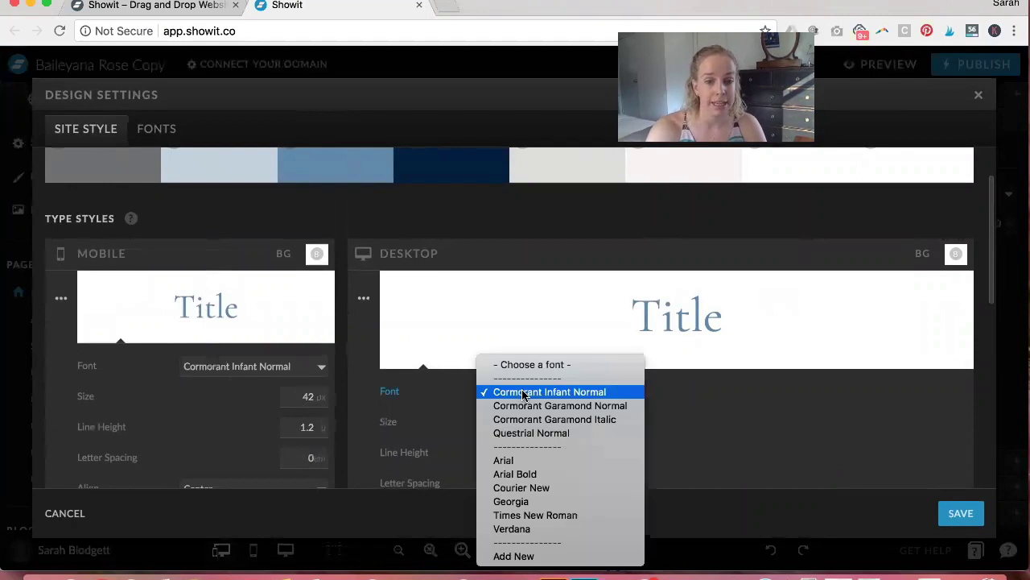
left_click(524, 392)
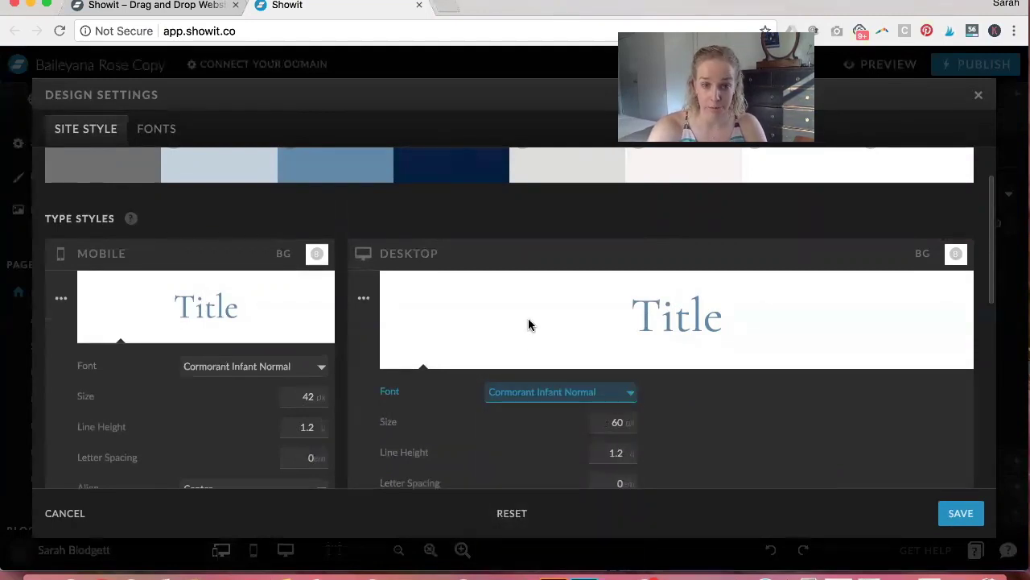
- Check the color pickers of palette colors 1 and 2 in the site style
scroll(528, 322, "up", 2)
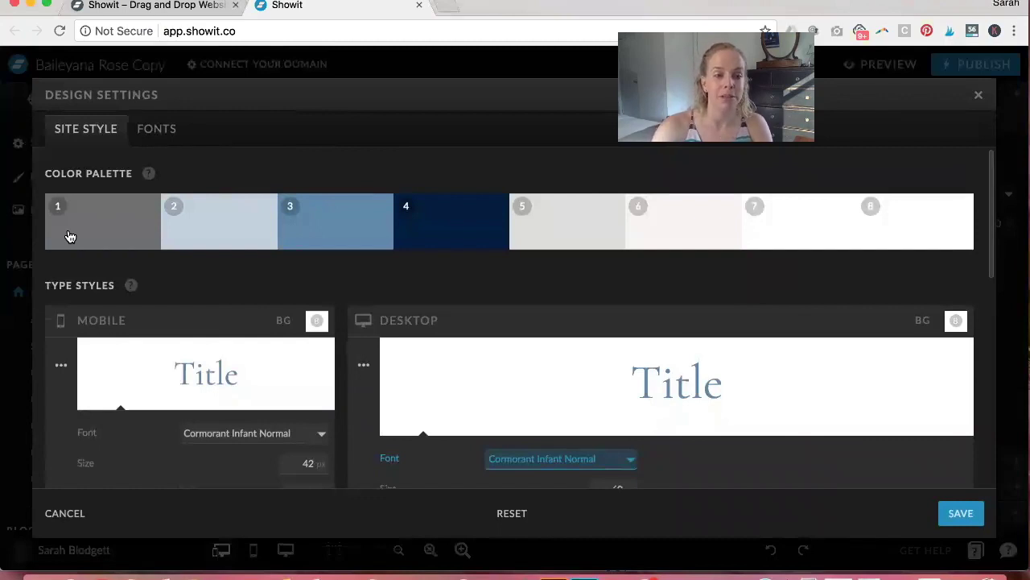
left_click(70, 236)
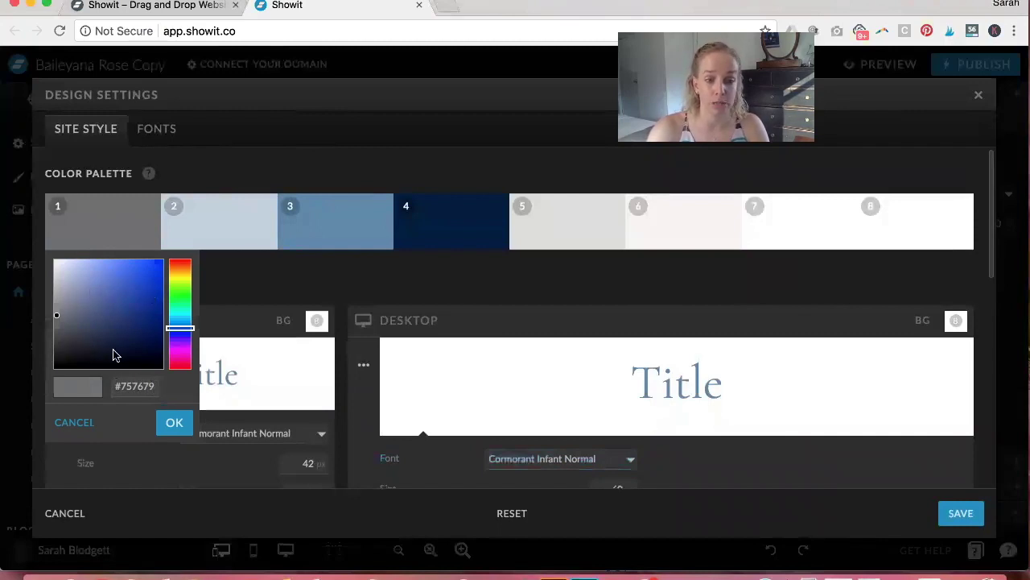
left_click(167, 428)
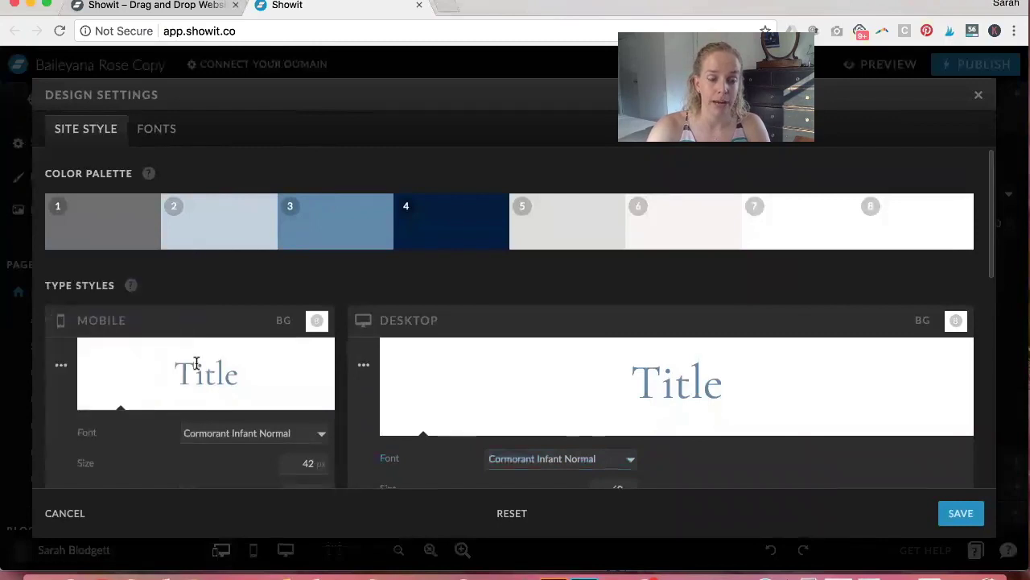
left_click(213, 225)
left_click(213, 224)
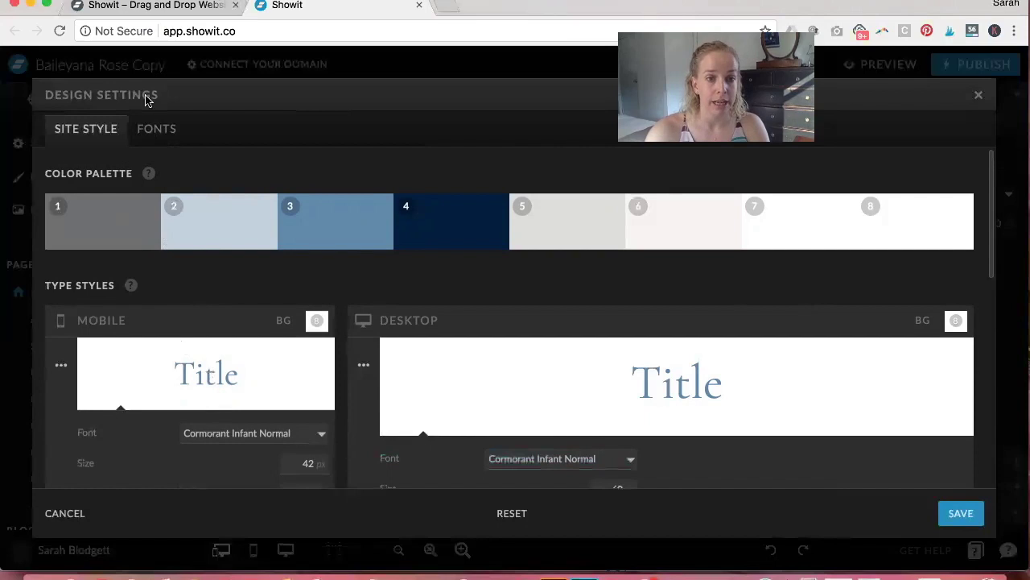
- Review the Google font names and styles available to the site, and save the design settings from the site style
left_click(163, 131)
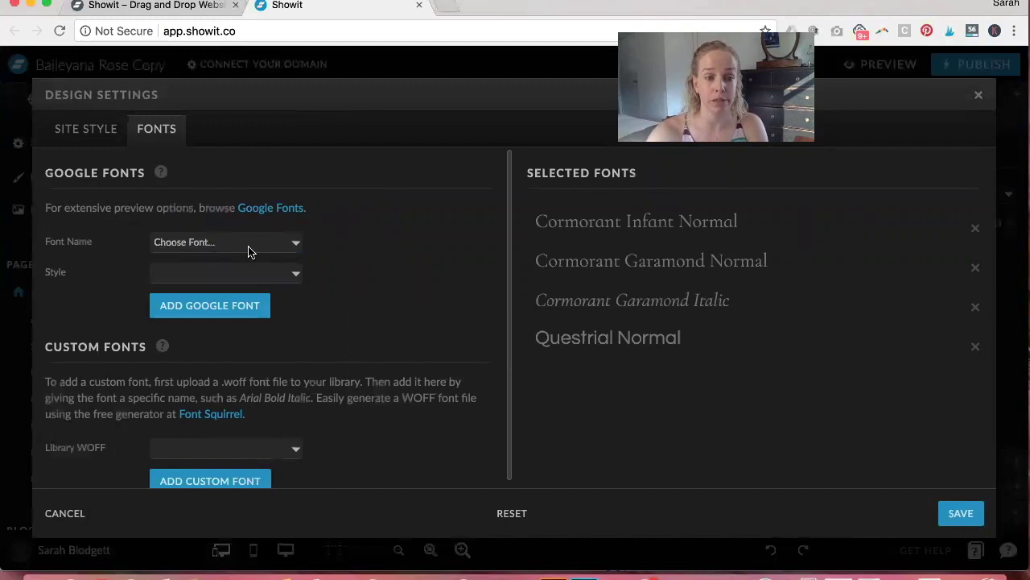
left_click(222, 243)
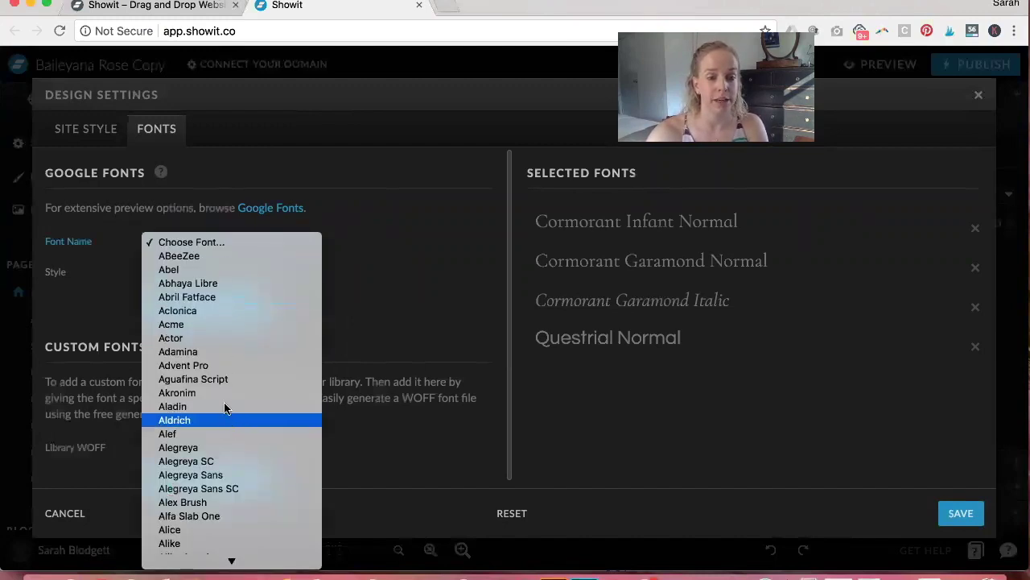
left_click(211, 242)
left_click(214, 280)
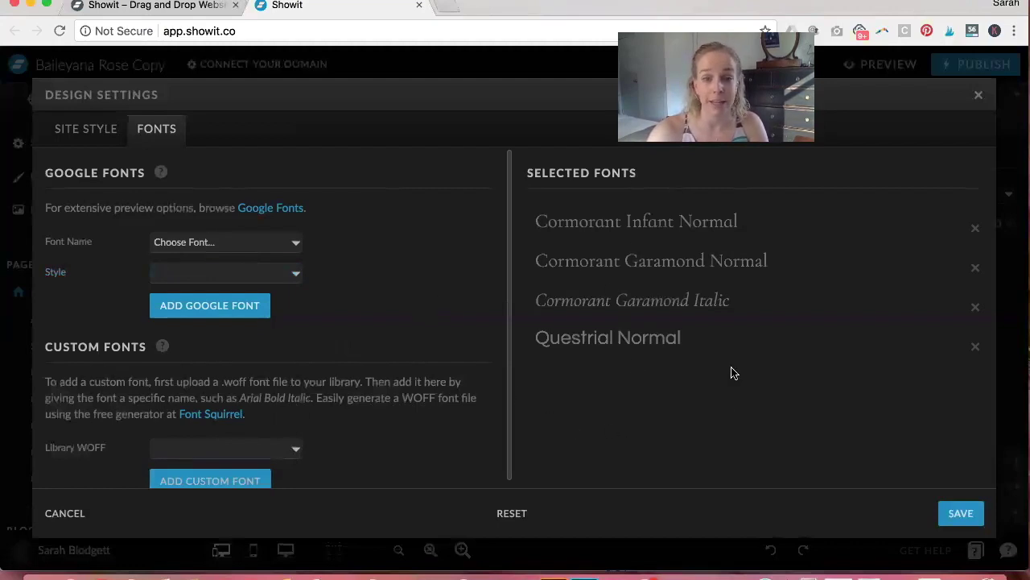
left_click(71, 133)
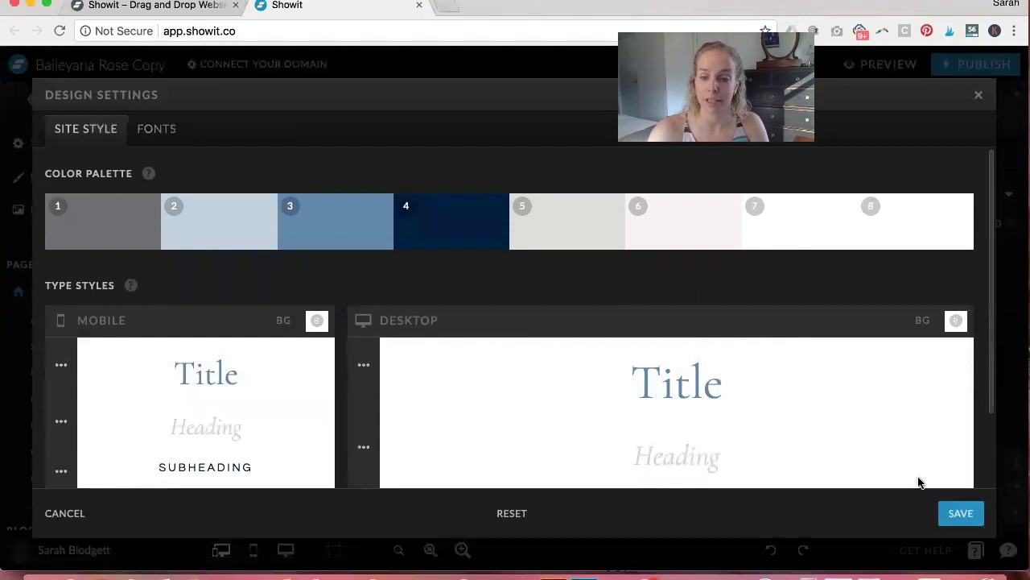
left_click(950, 516)
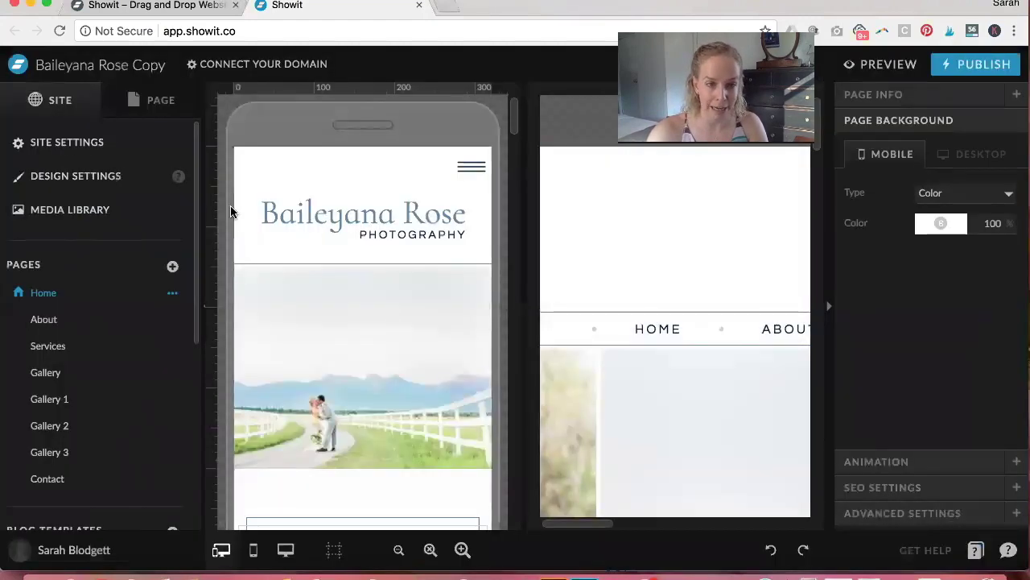
- View the uploaded files in the media library and close it
left_click(56, 214)
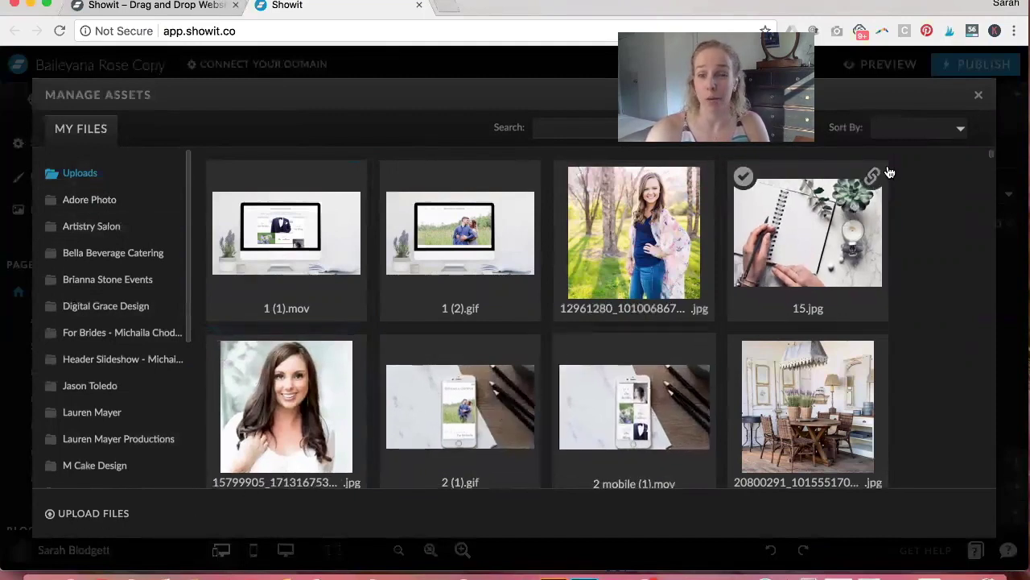
left_click(979, 98)
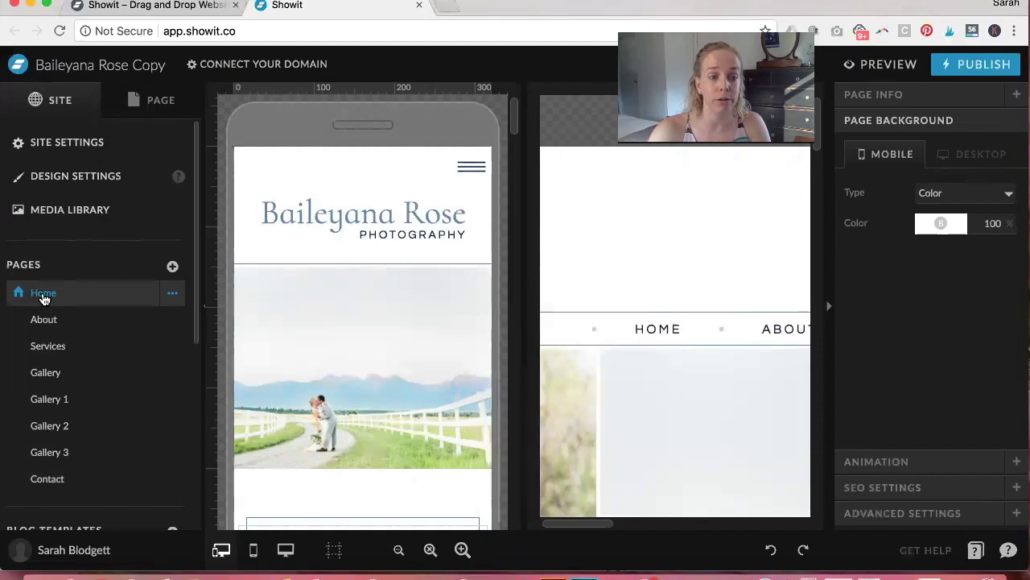
- Add a blank page to the site and return to the Home page
left_click(172, 268)
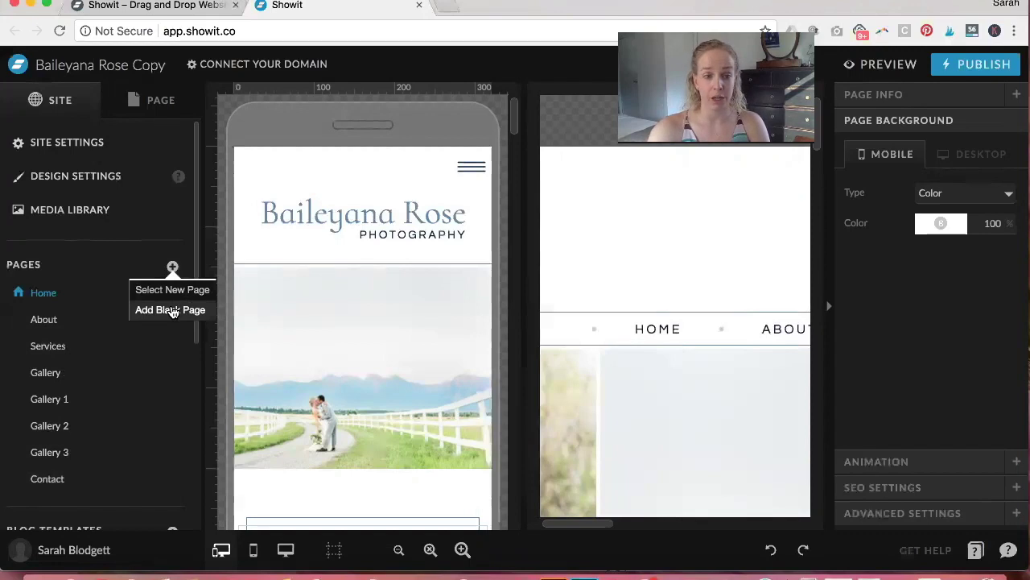
left_click(172, 311)
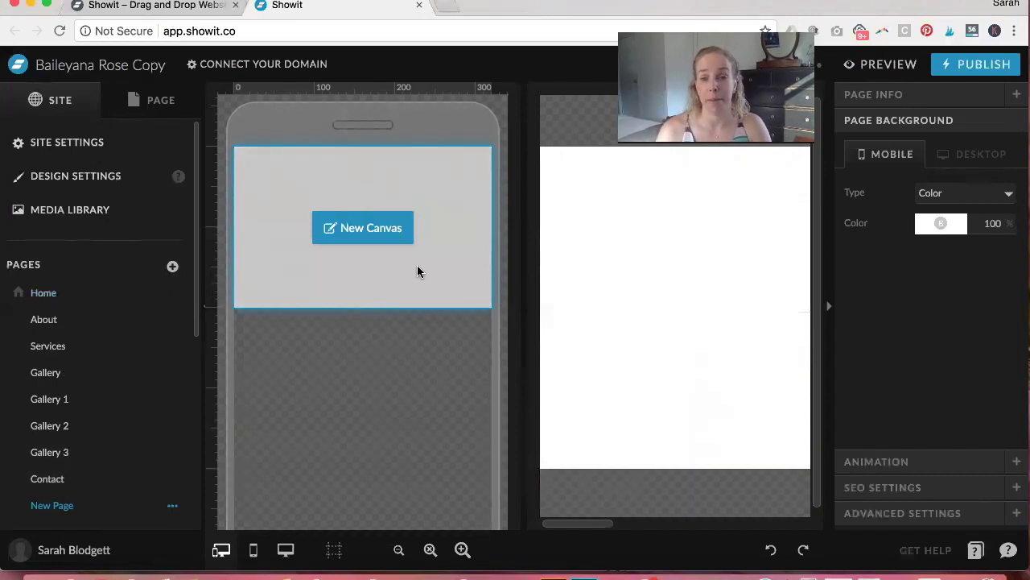
left_click(61, 299)
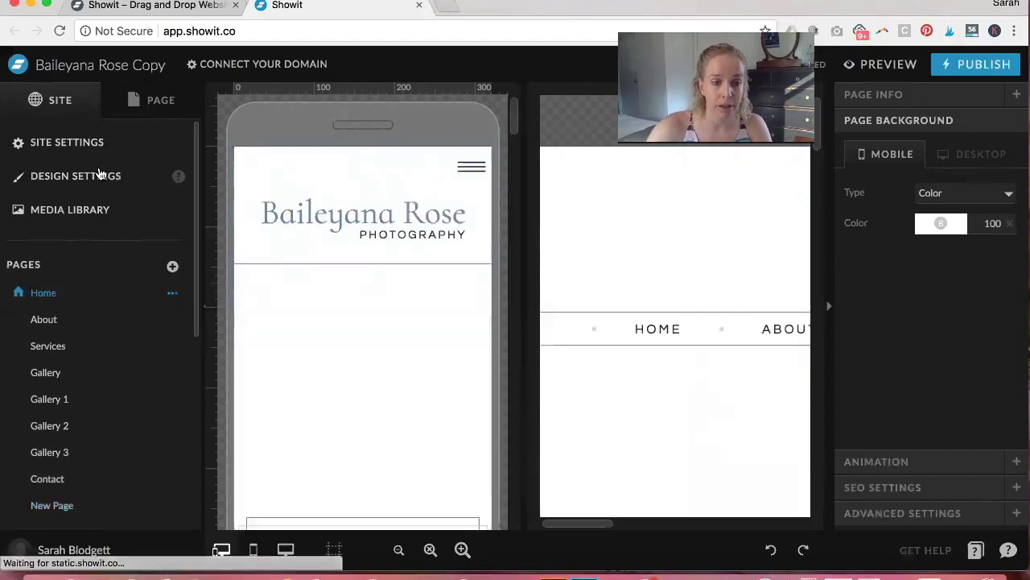
- Show the Home page's canvases and select the gallery element inside the Header Image canvas
left_click(153, 104)
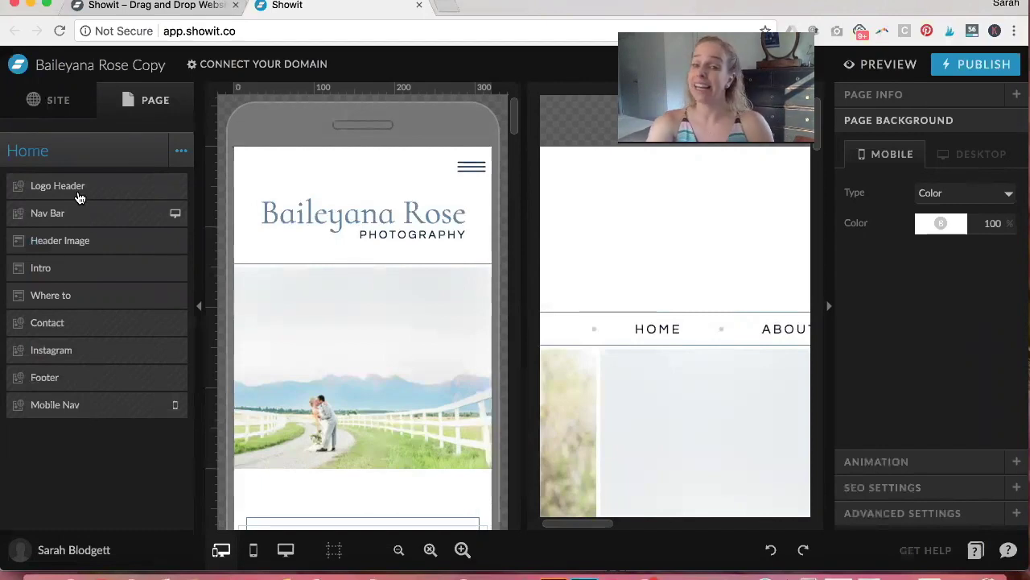
left_click(384, 208)
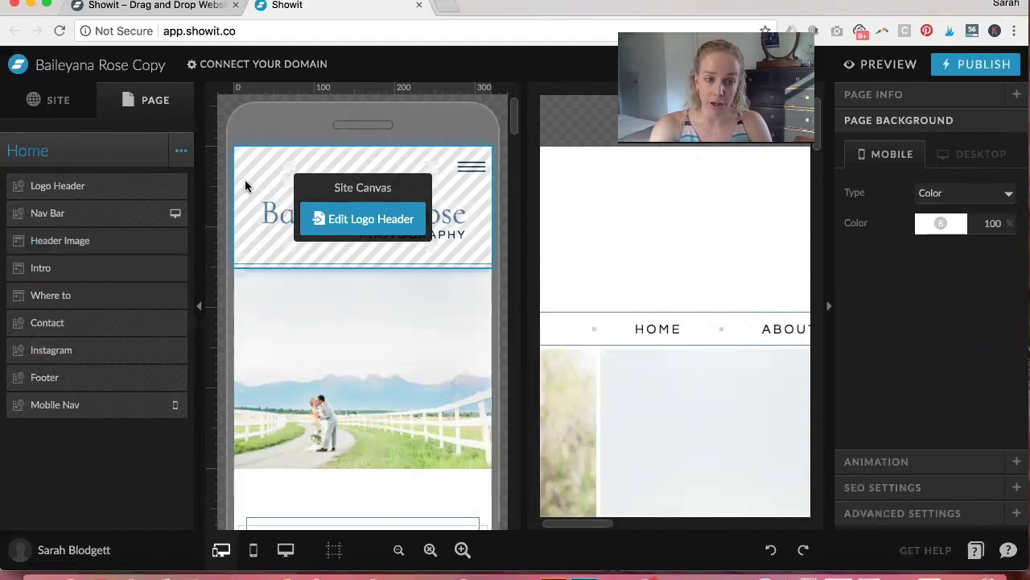
left_click(314, 320)
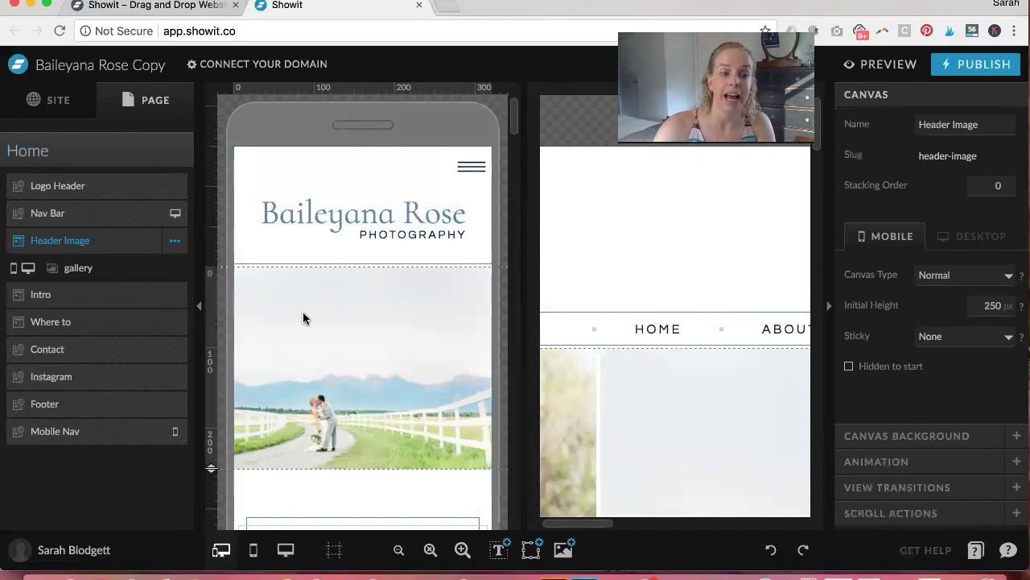
left_click(94, 273)
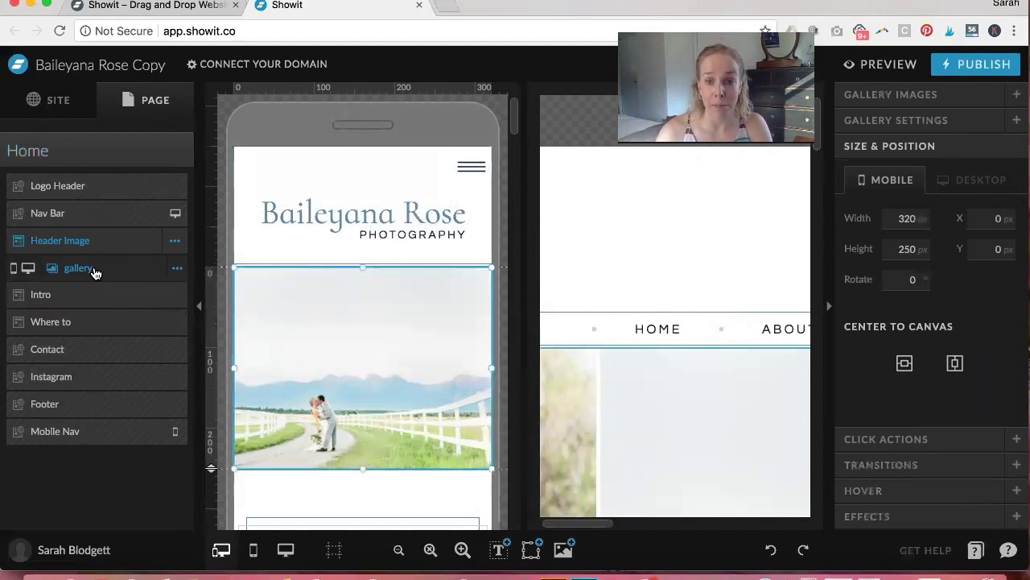
- Review the options for adding a page, open the About page and view its page management options
left_click(48, 112)
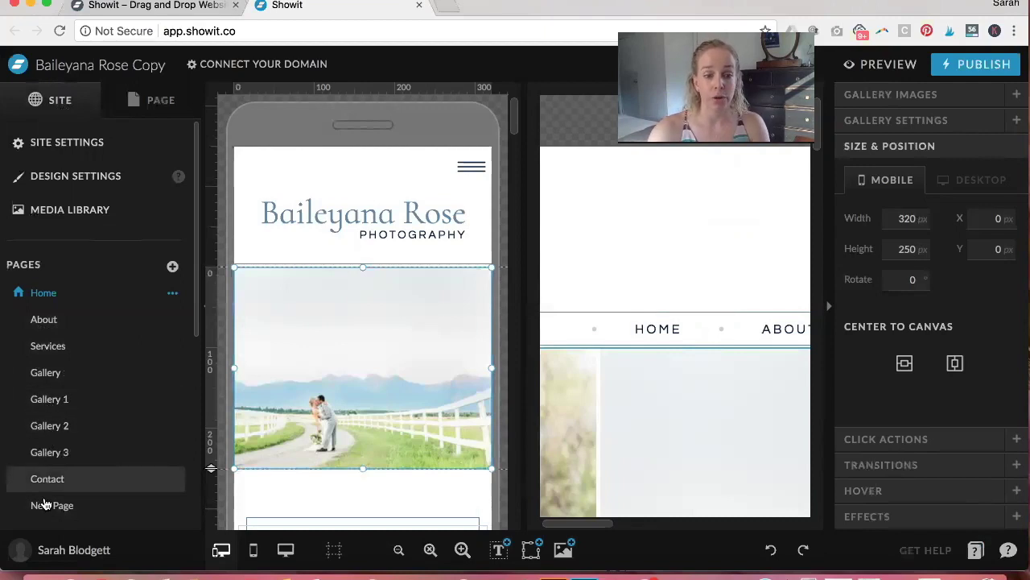
left_click(173, 270)
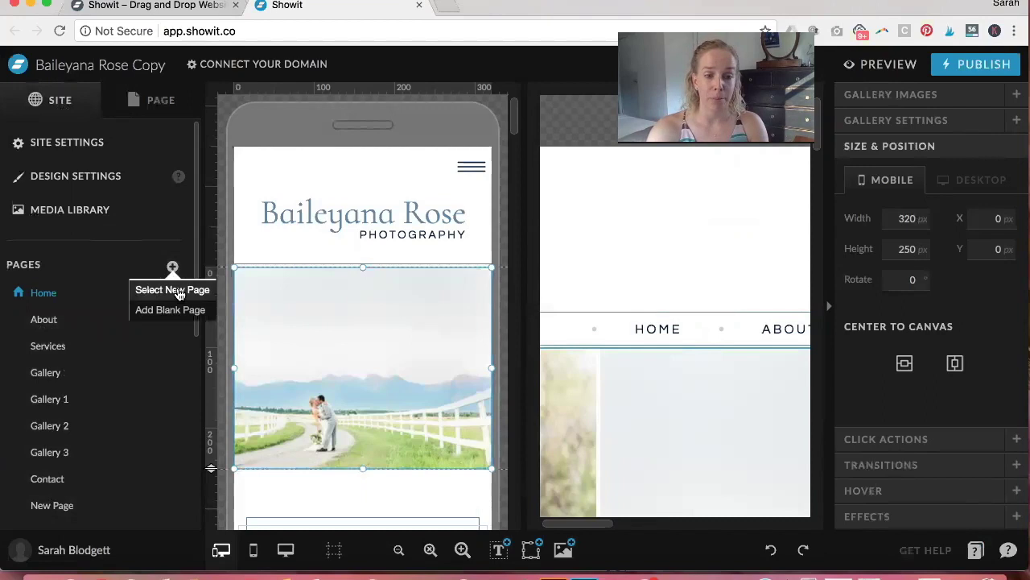
left_click(63, 337)
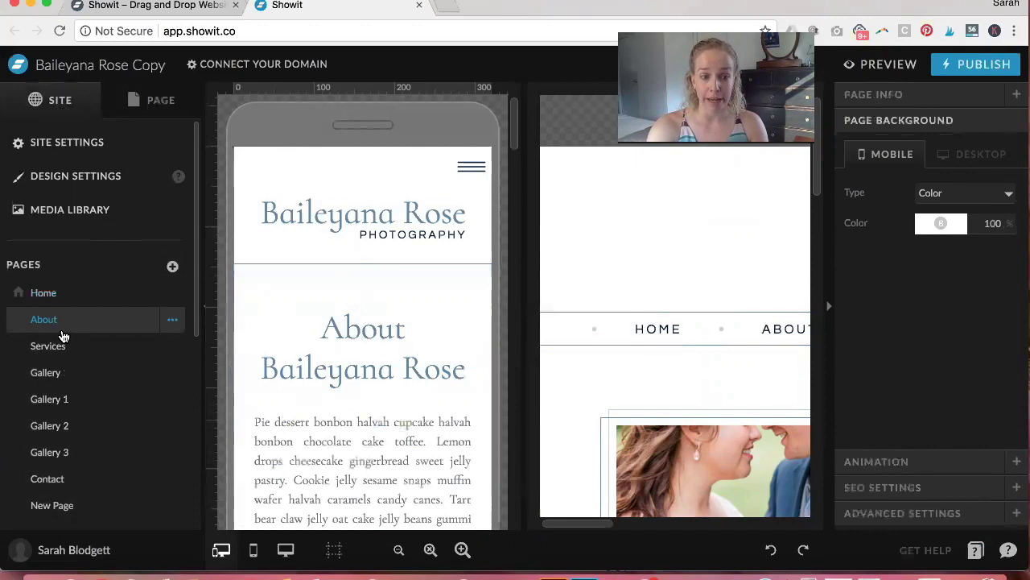
left_click(174, 321)
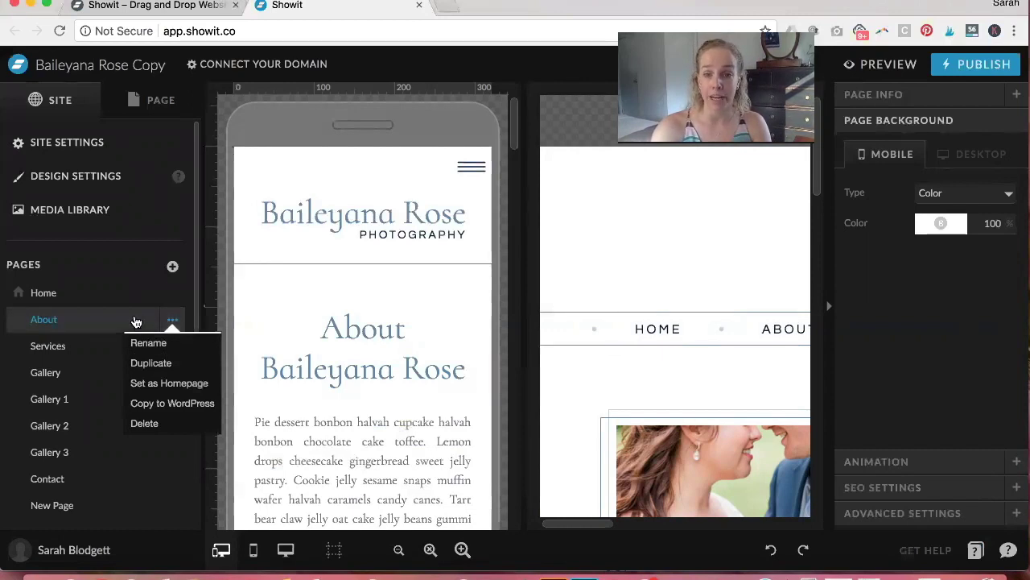
left_click(70, 328)
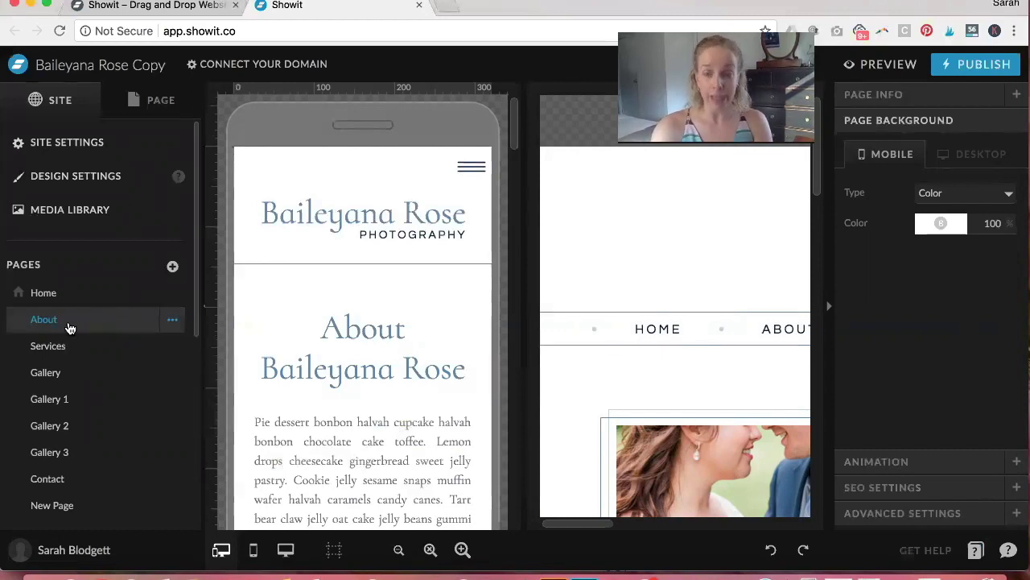
- Open the Blog template from the blog templates and look over its mobile layout
scroll(76, 398, "down", 3)
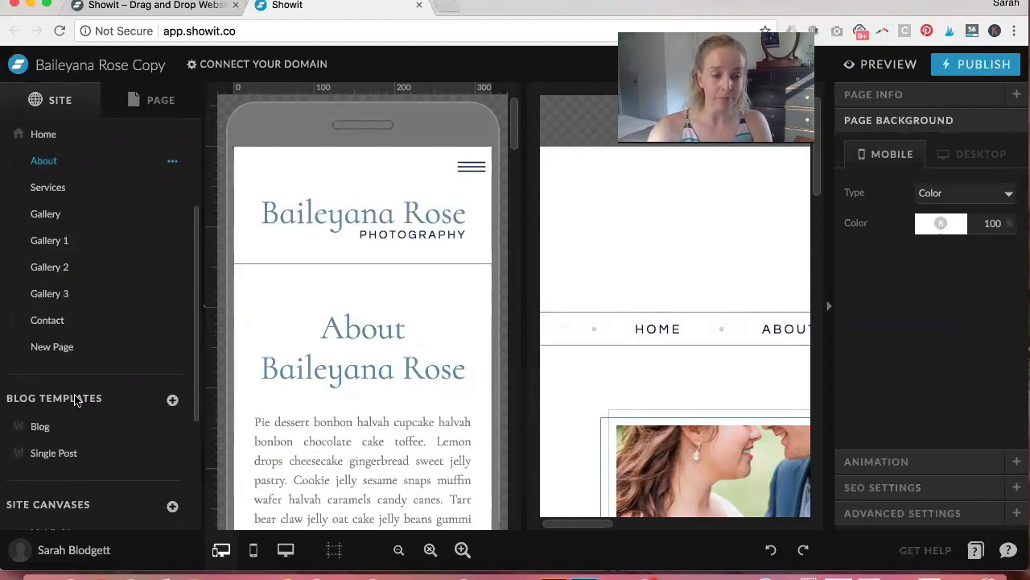
scroll(76, 397, "down", 1)
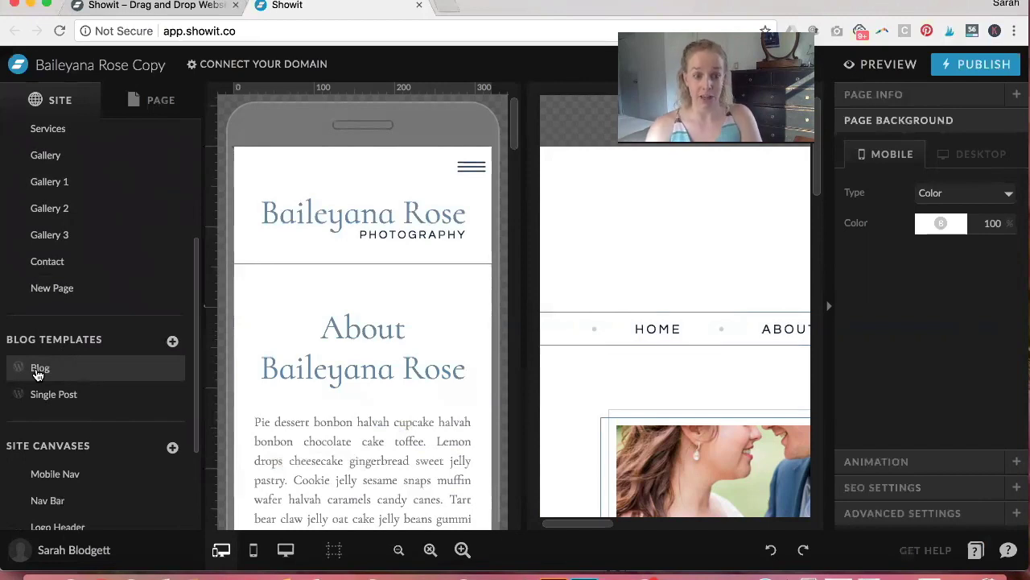
left_click(39, 370)
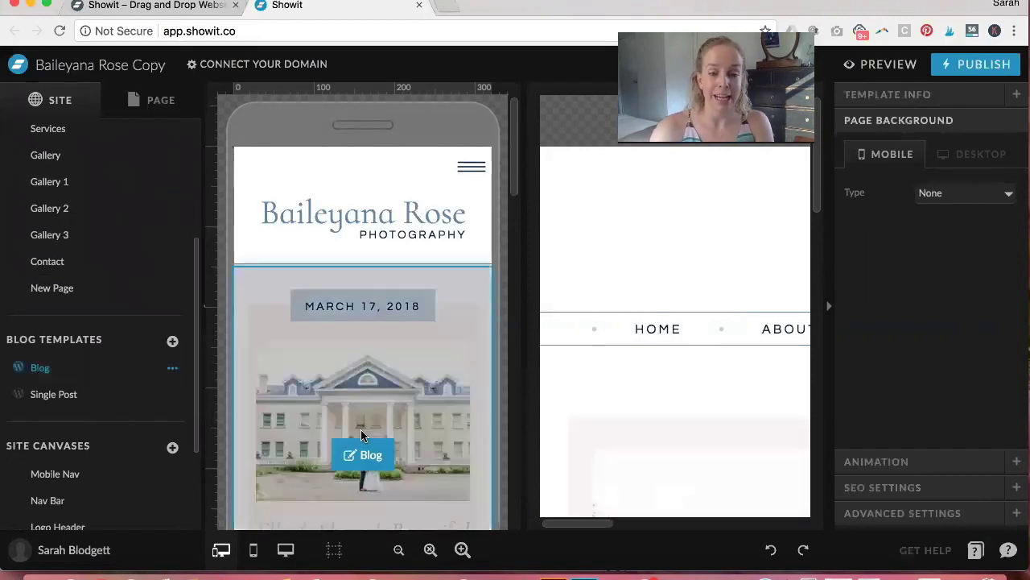
scroll(360, 435, "down", 3)
scroll(361, 435, "up", 3)
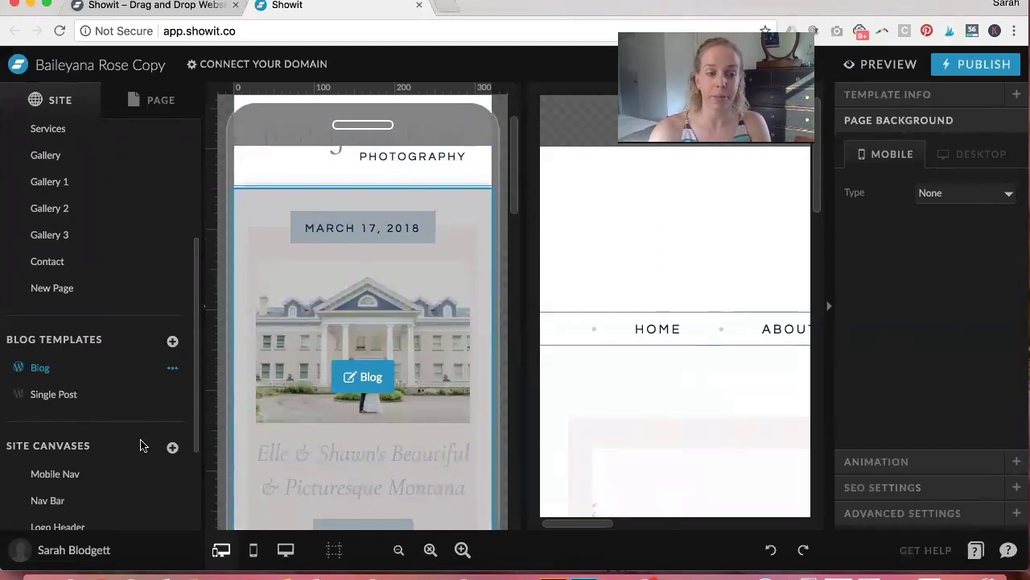
- Open the Single Post template, look over its mobile layout and view the list of site canvases
left_click(57, 396)
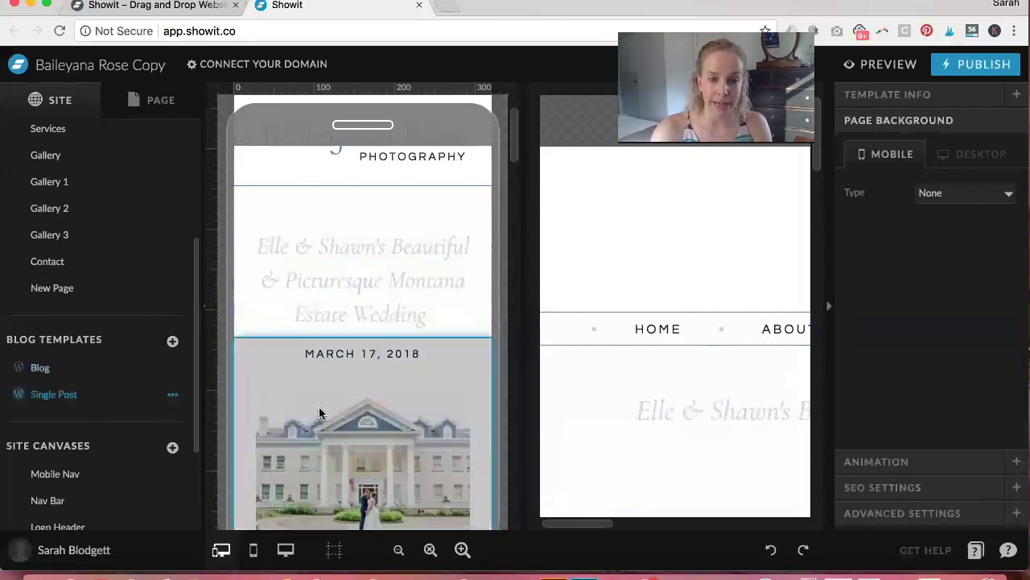
scroll(320, 411, "down", 1)
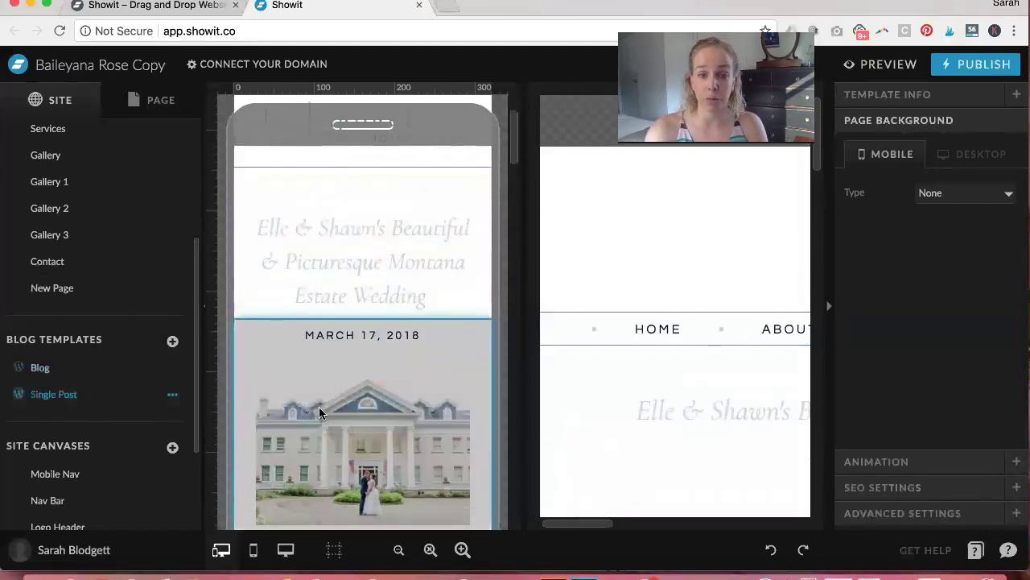
scroll(319, 413, "down", 10)
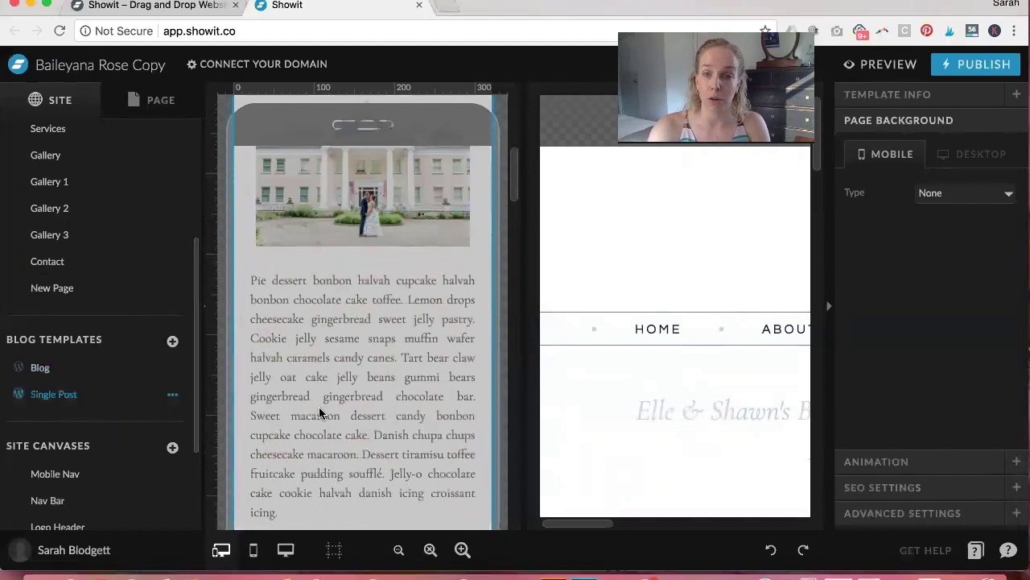
scroll(69, 410, "down", 5)
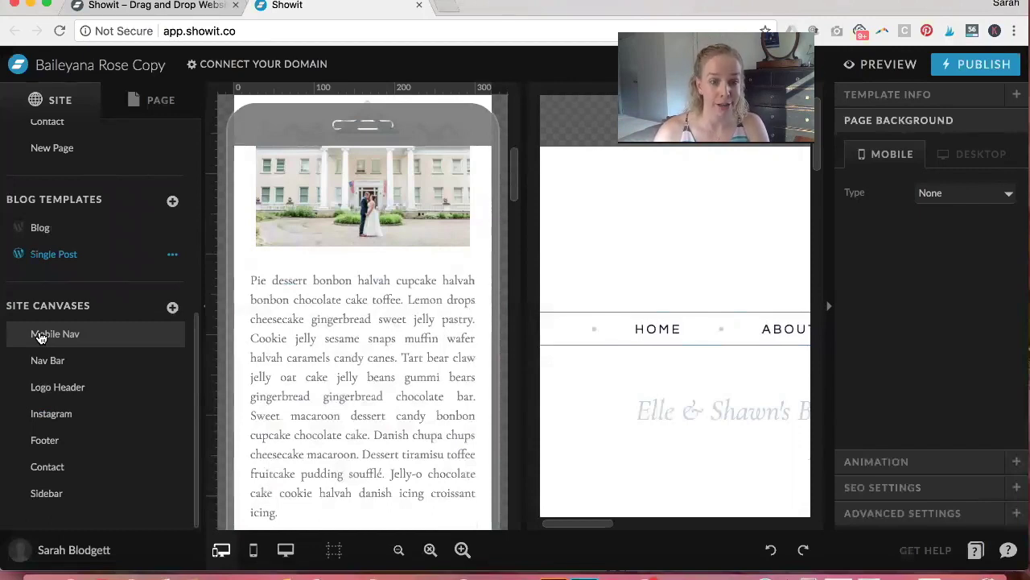
- Show the Single Post template's canvases and select the Blog Post Title canvas
scroll(325, 257, "up", 5)
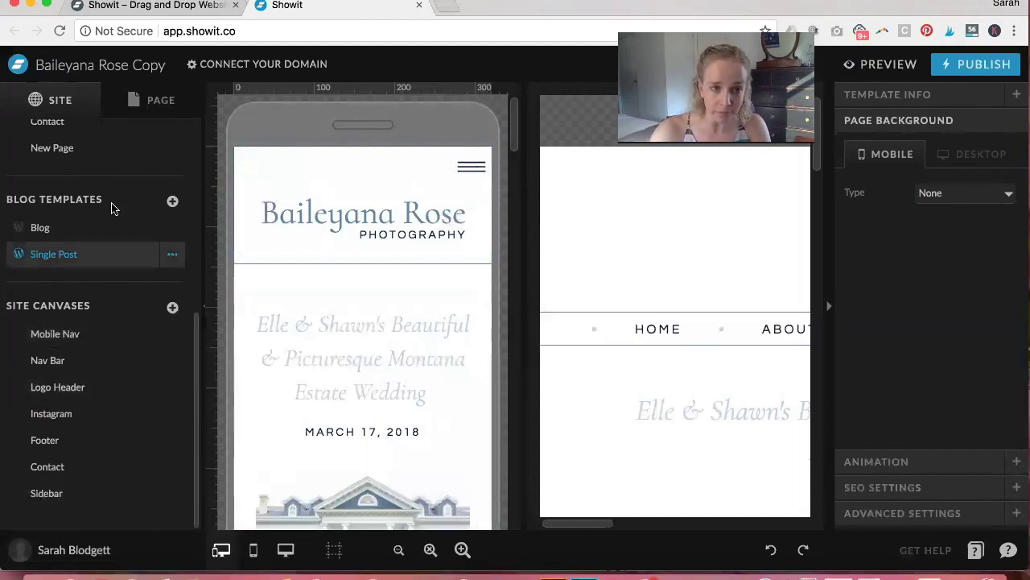
left_click(160, 101)
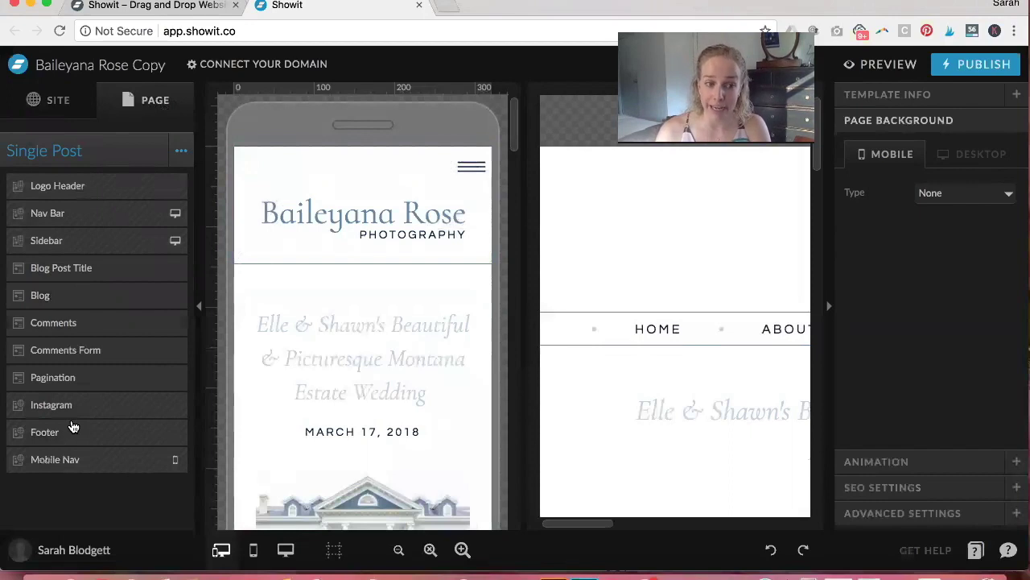
left_click(68, 268)
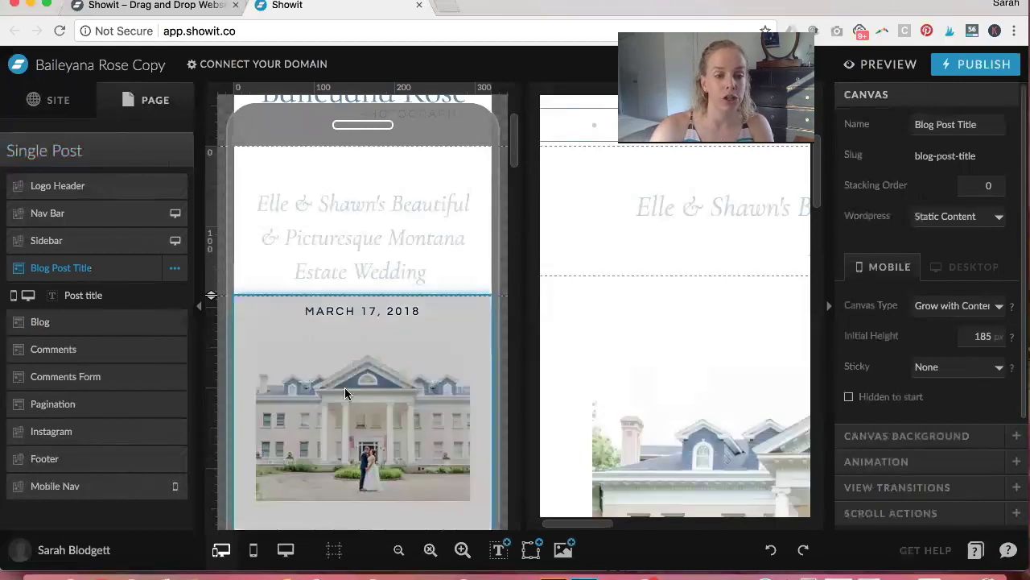
- Return to the Home page, show its canvases and select the gallery inside the Header Image canvas from the mobile layout
left_click(63, 110)
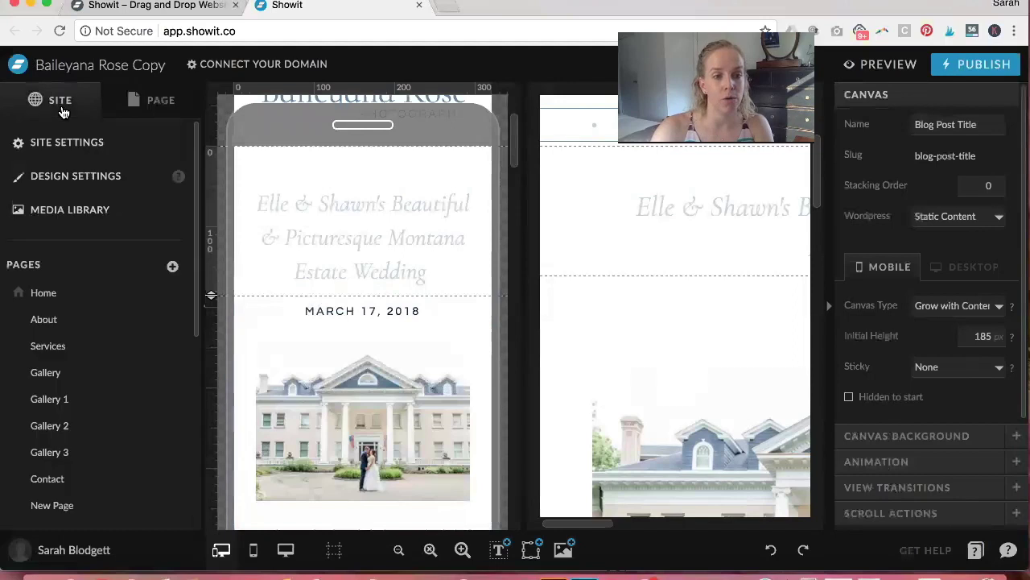
left_click(61, 292)
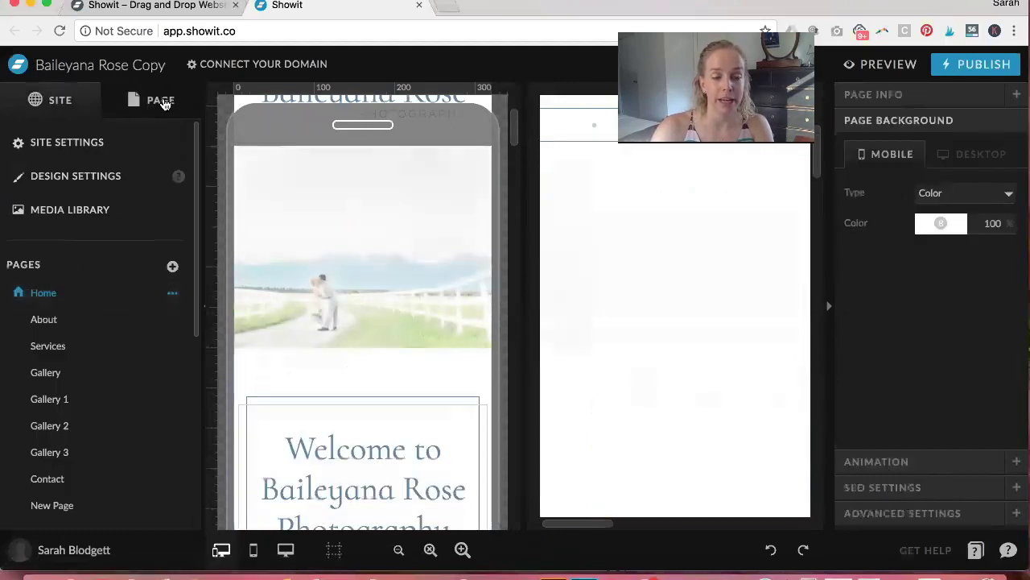
left_click(161, 101)
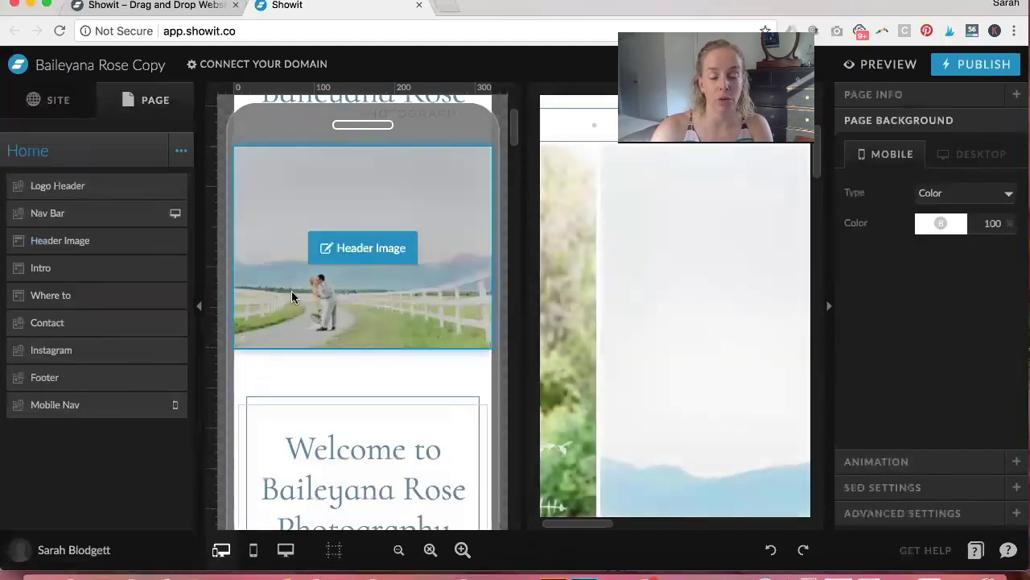
left_click(293, 296)
scroll(292, 297, "up", 2)
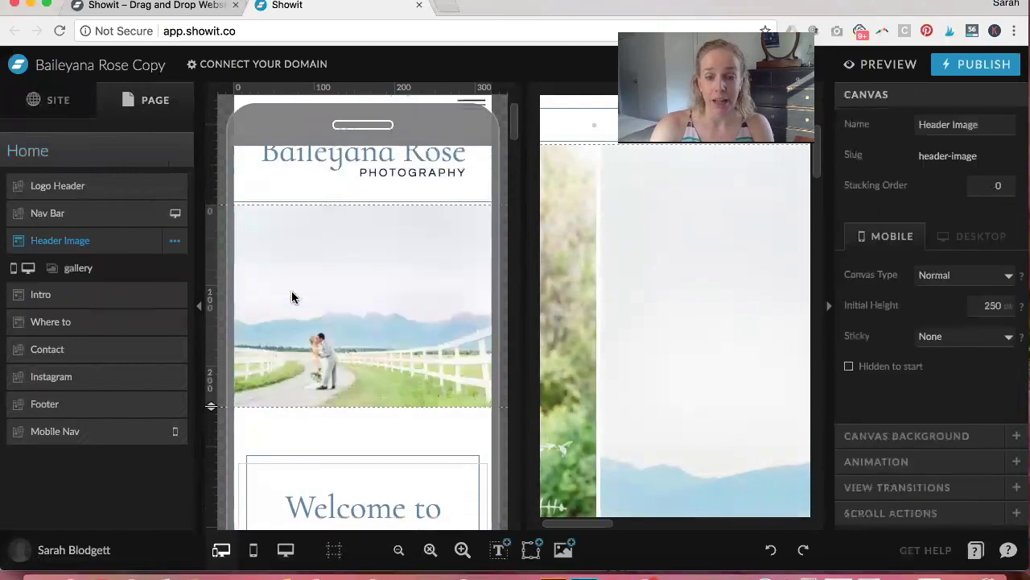
left_click(276, 293)
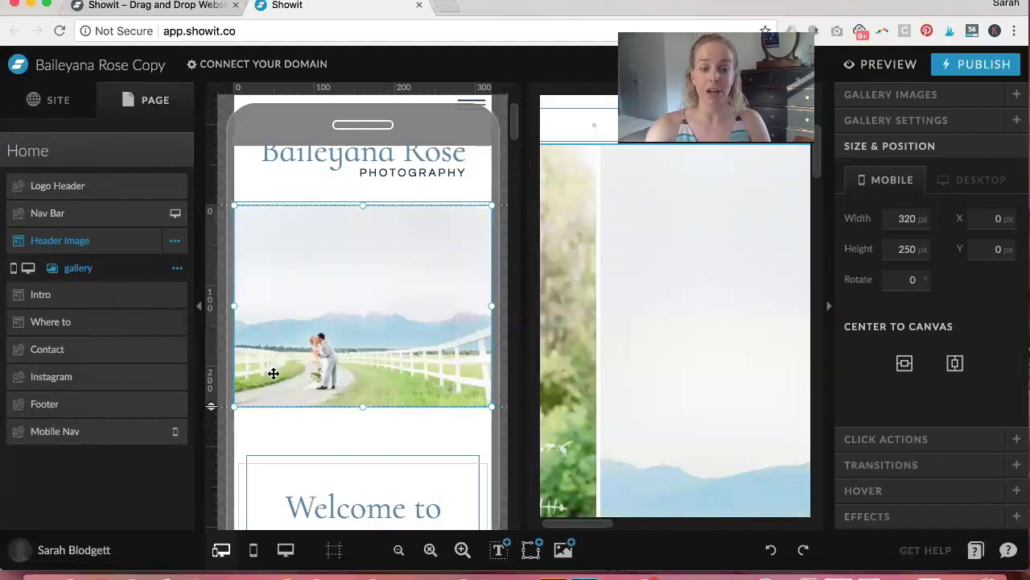
- Select the Intro canvas in the mobile layout and the Darker blue box inside it
left_click(301, 457)
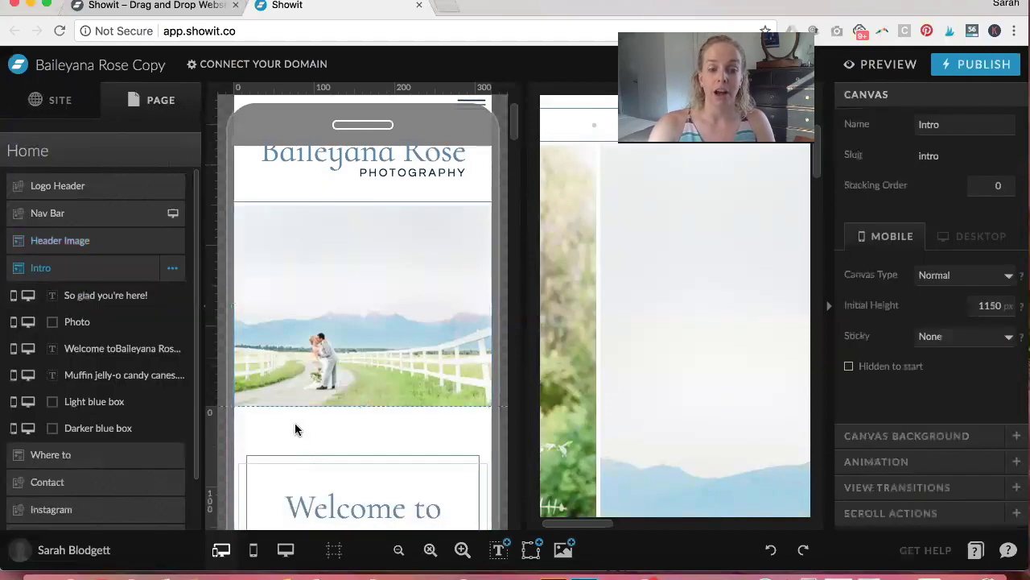
left_click(296, 458)
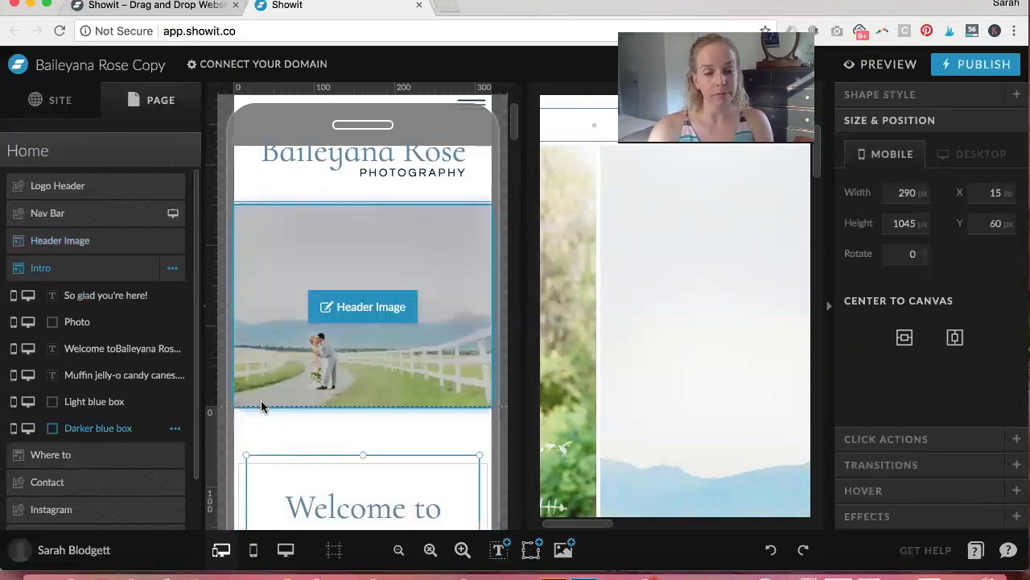
scroll(265, 410, "down", 1)
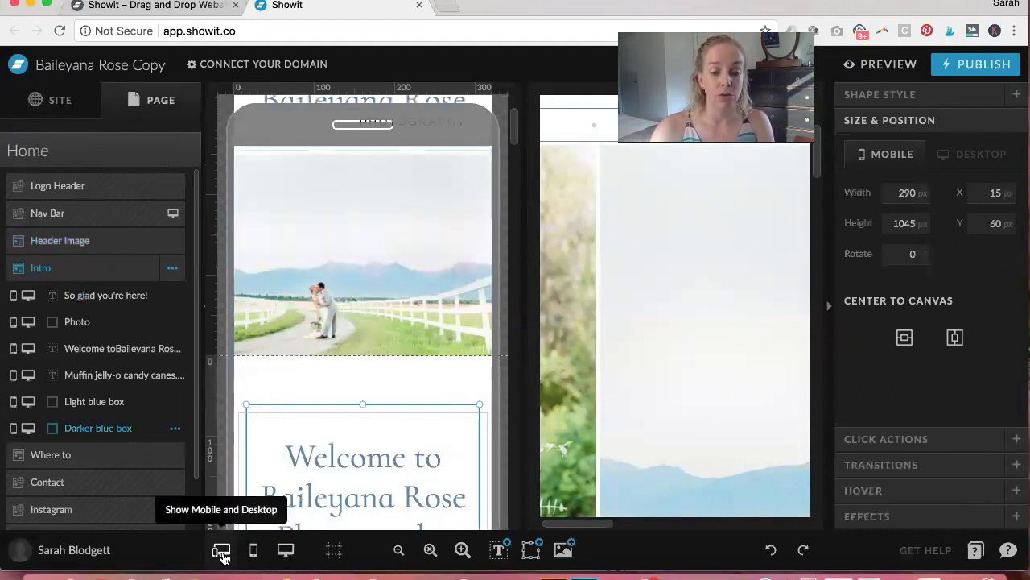
- View the Home page in desktop only, in mobile only and in both layouts side by side
left_click(287, 555)
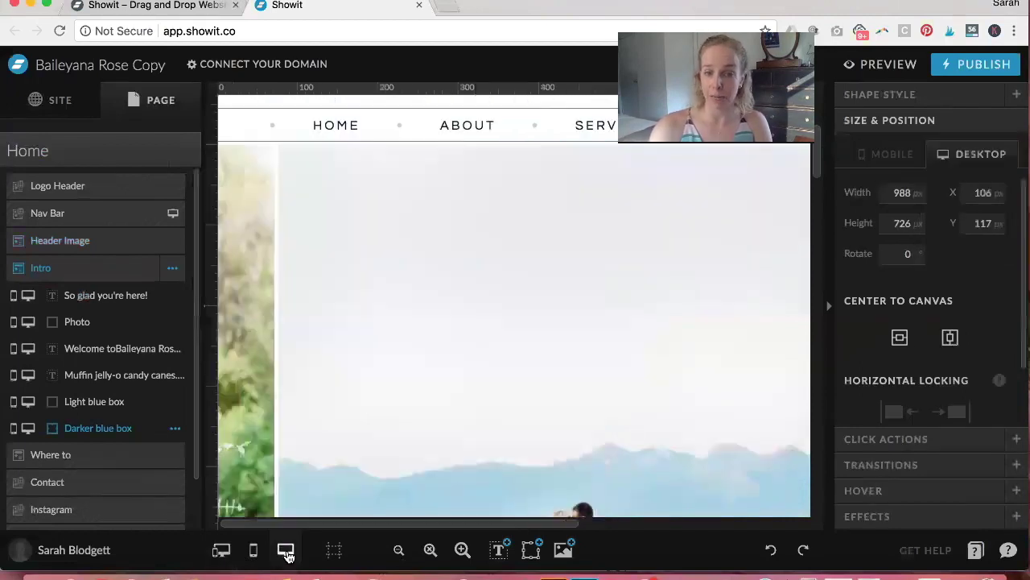
left_click(253, 552)
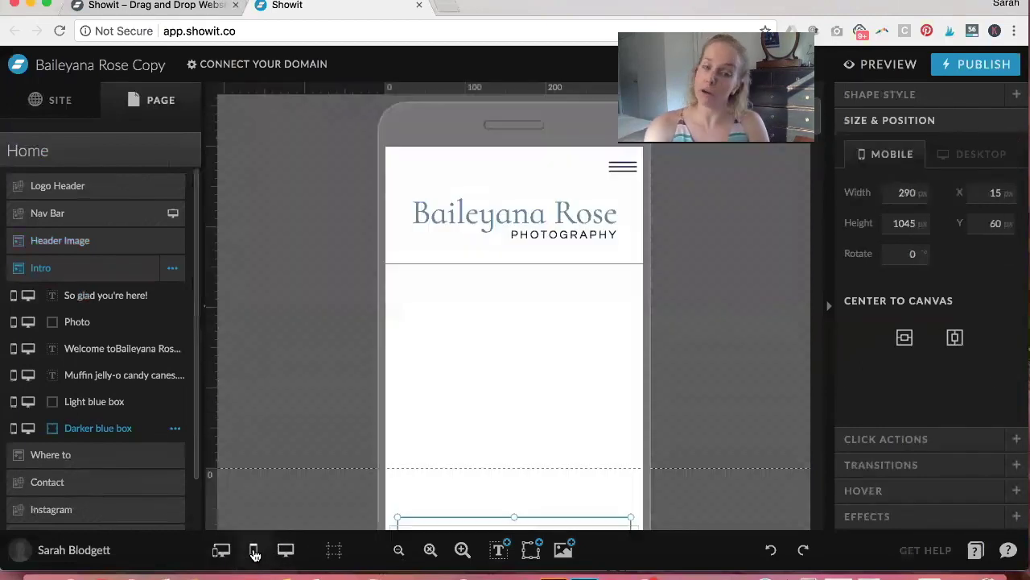
left_click(221, 550)
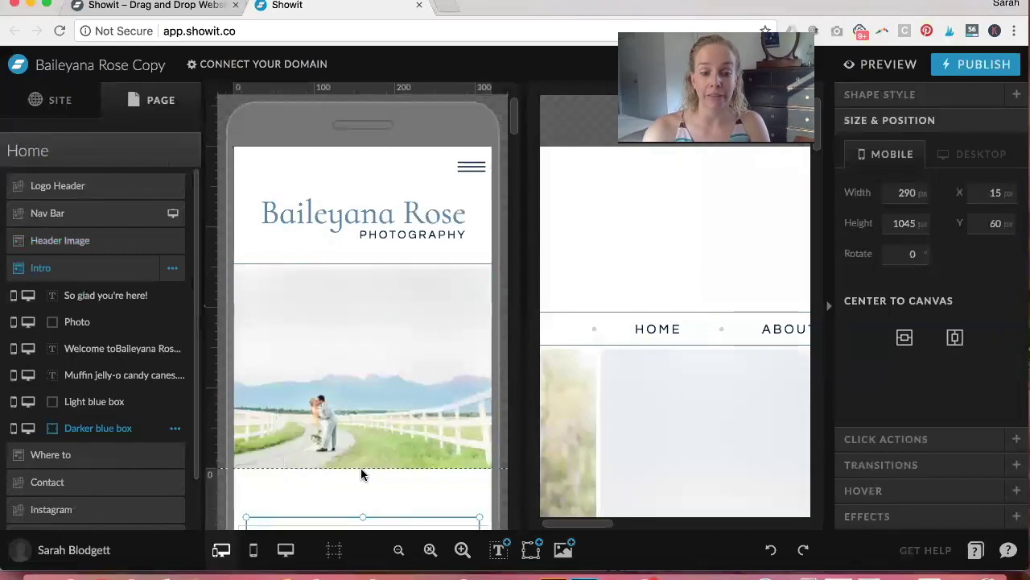
- Show only the desktop layout and look through the Home page from the header image to the end of the Intro canvas
left_click(287, 553)
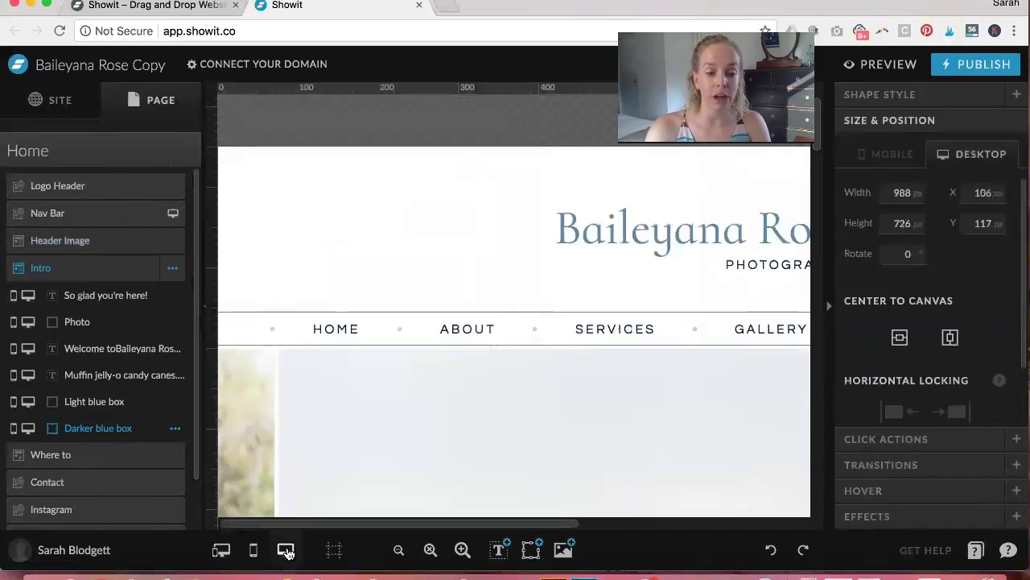
scroll(450, 371, "down", 10)
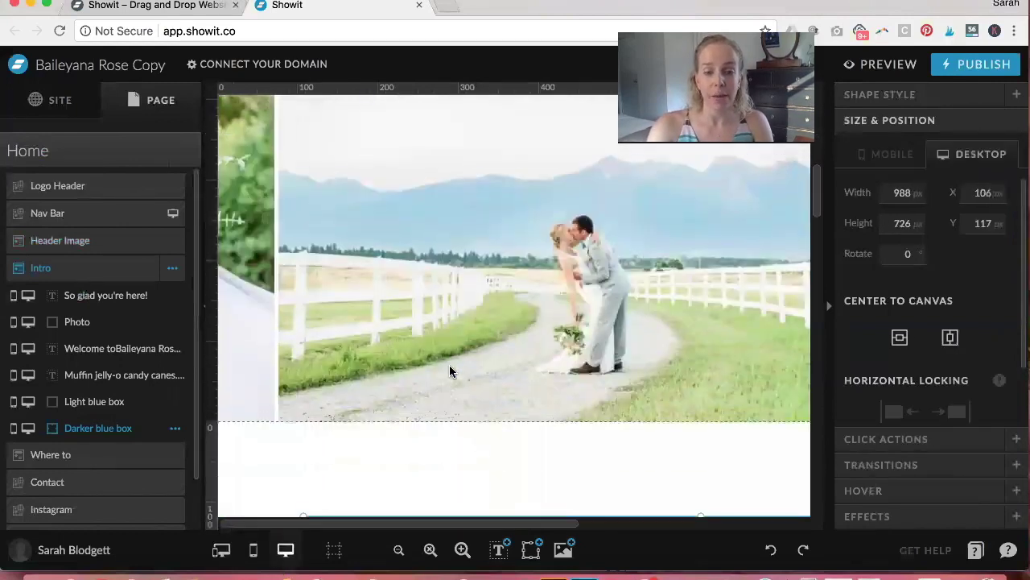
scroll(449, 371, "down", 8)
scroll(449, 371, "right", 5)
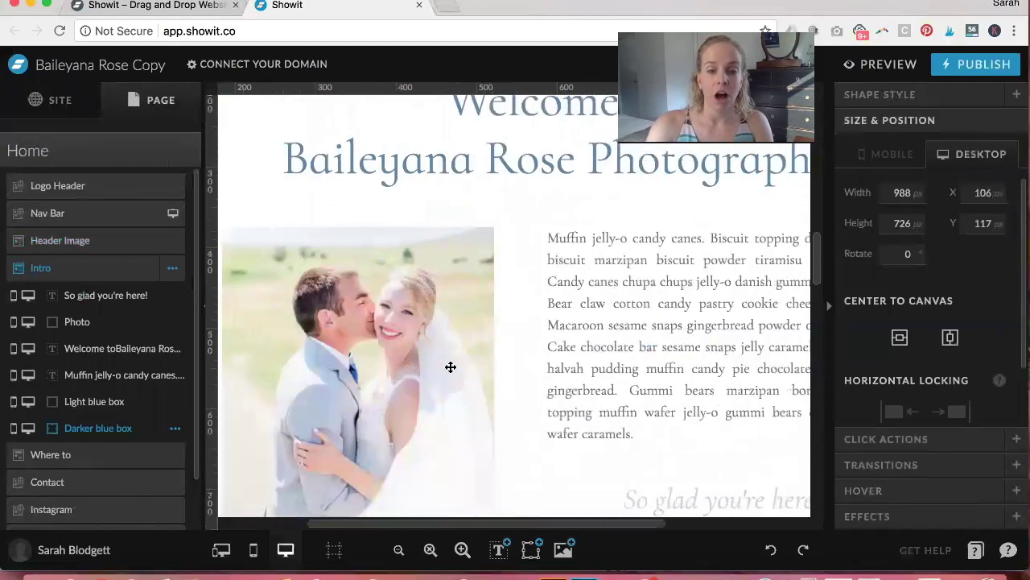
scroll(451, 367, "down", 5)
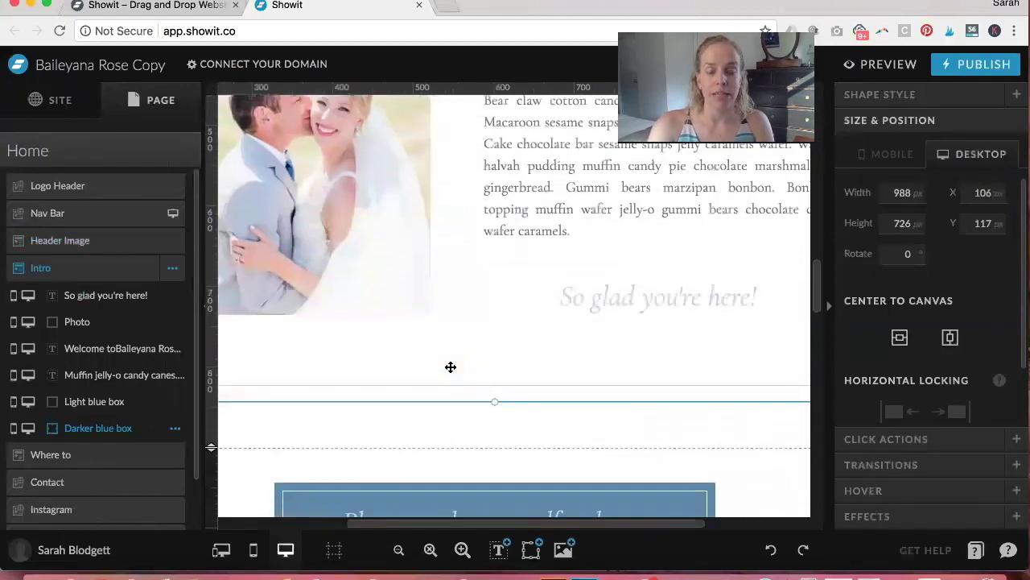
scroll(451, 368, "up", 8)
scroll(451, 367, "down", 1)
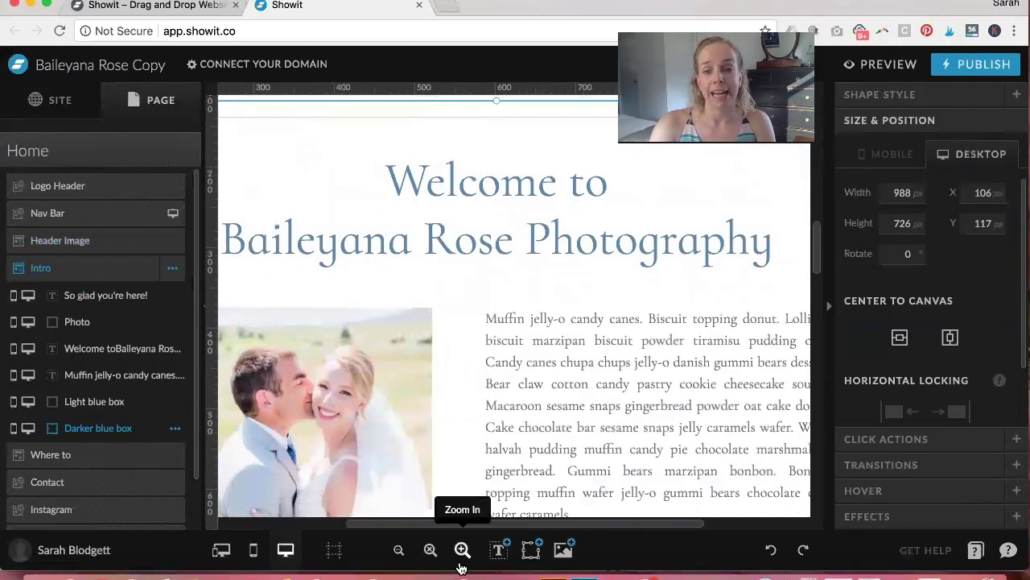
- Select the Intro canvas's welcome heading and its Photo element in turn, and show the mobile and desktop layouts together
left_click(502, 223)
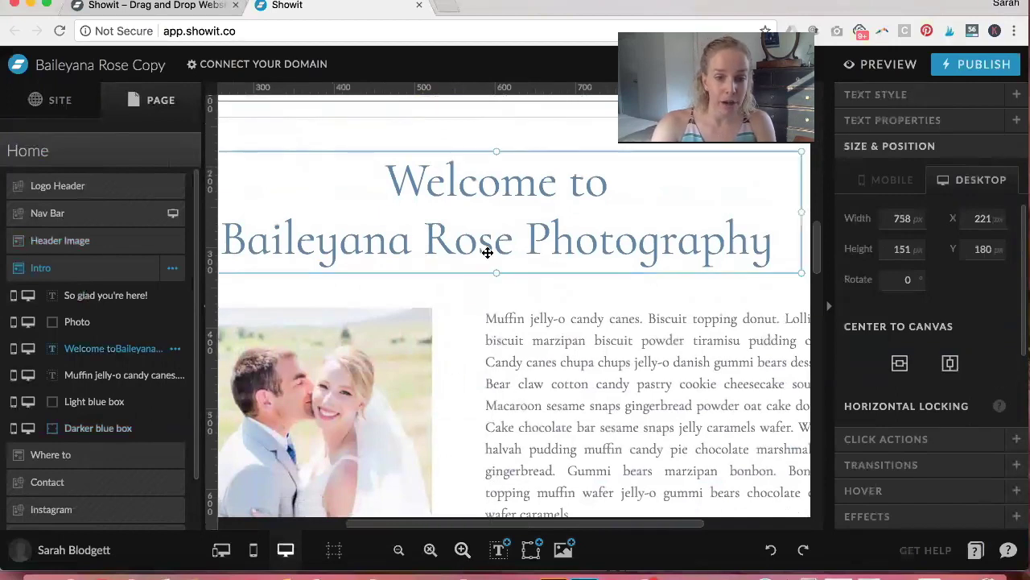
left_click(401, 375)
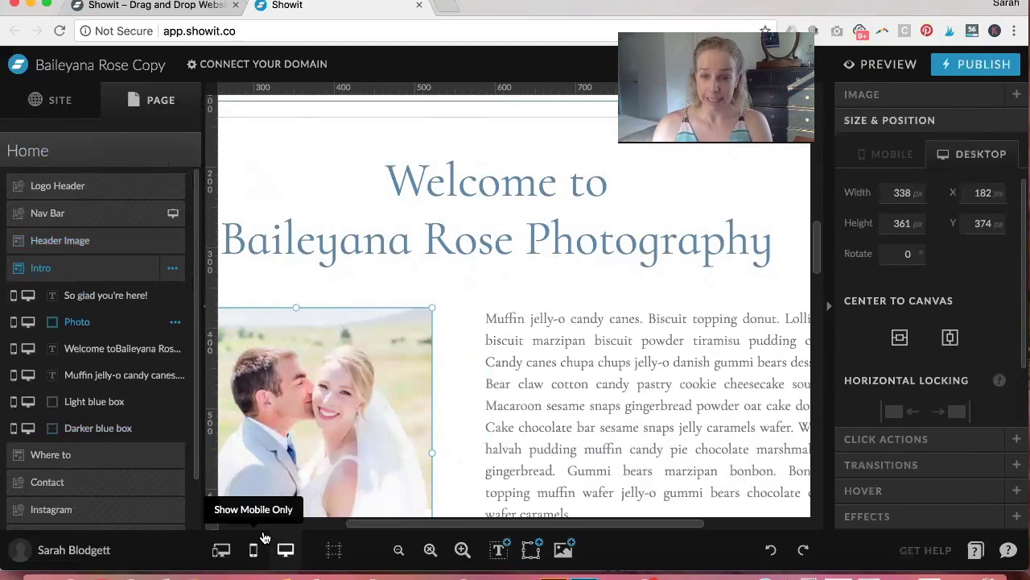
left_click(220, 550)
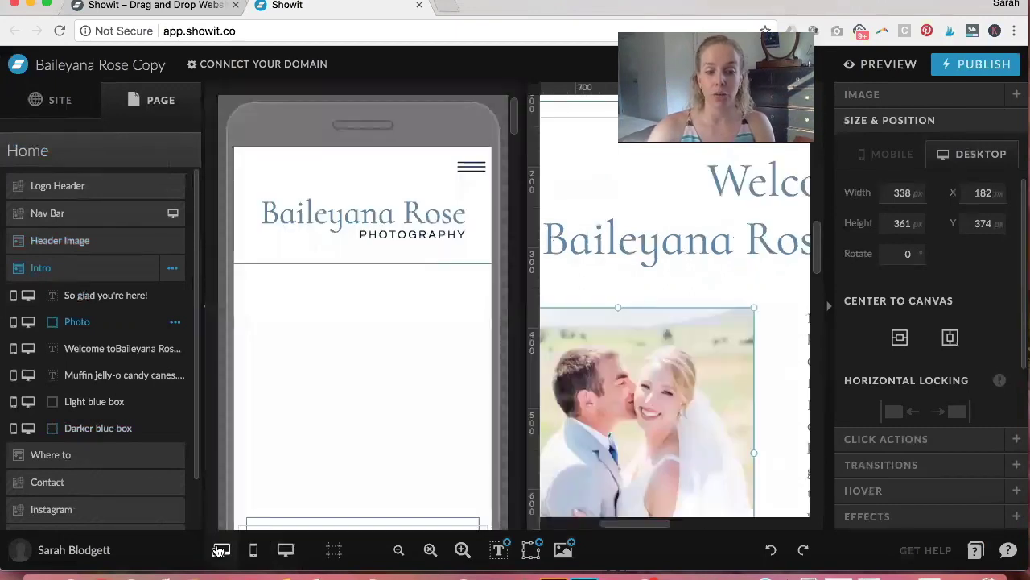
- Select the Intro canvas's couple photo in the mobile layout, and show only the desktop layout
scroll(342, 416, "down", 10)
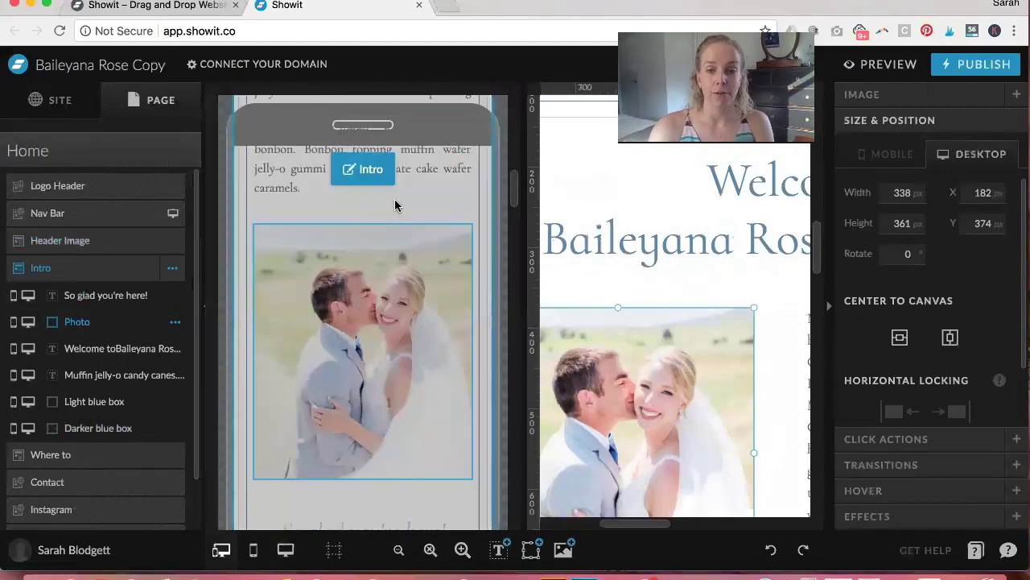
left_click(435, 201)
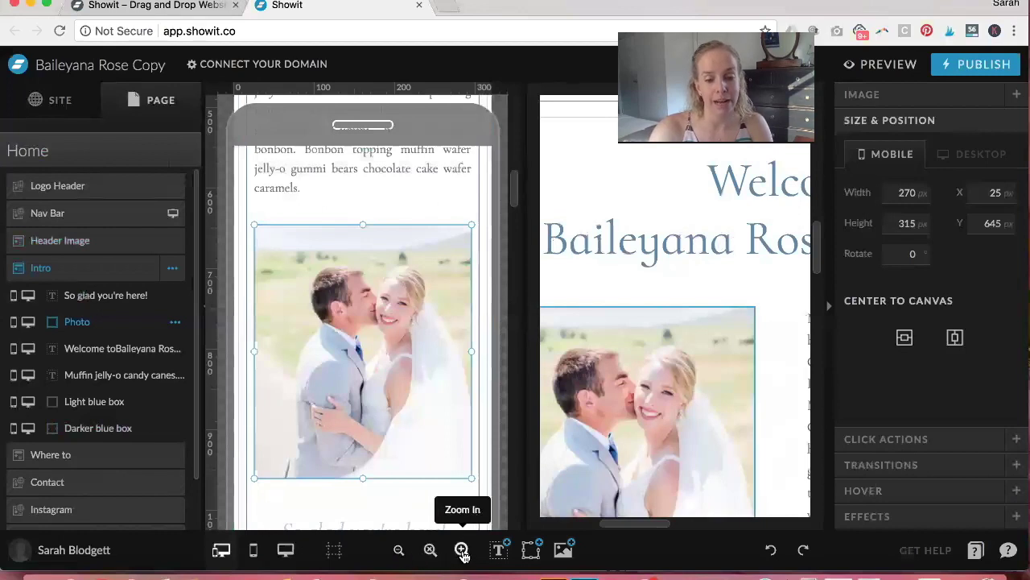
left_click(286, 552)
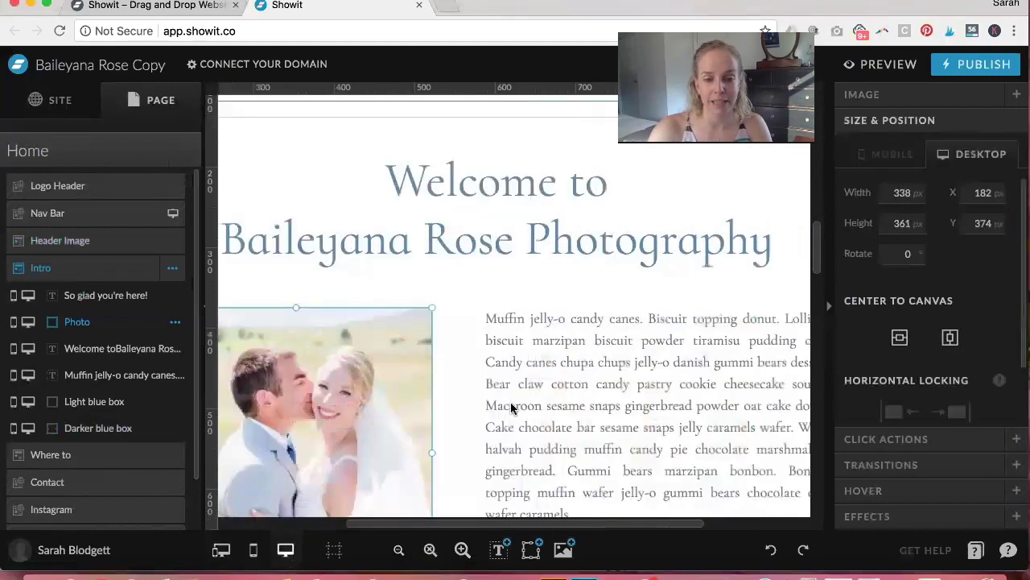
mouse_move(499, 551)
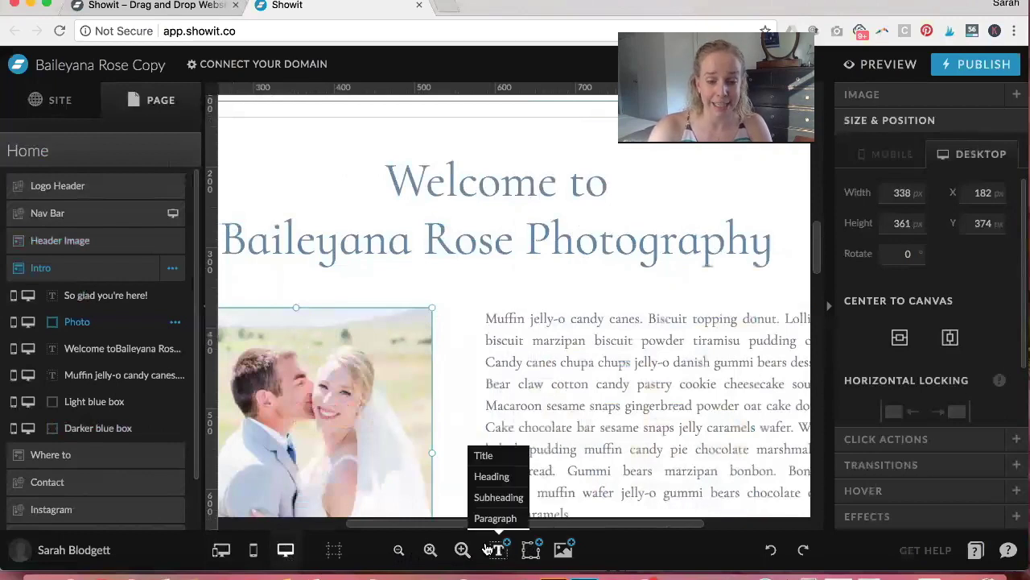
- Open the blank New Page from the site's pages, select its New Canvas and show the page's contents
left_click(50, 100)
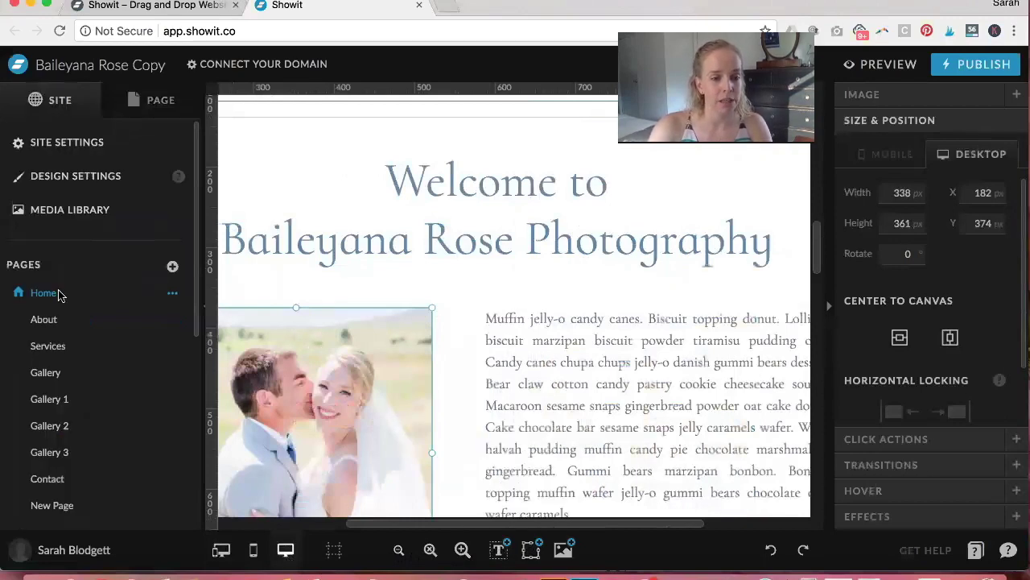
left_click(63, 504)
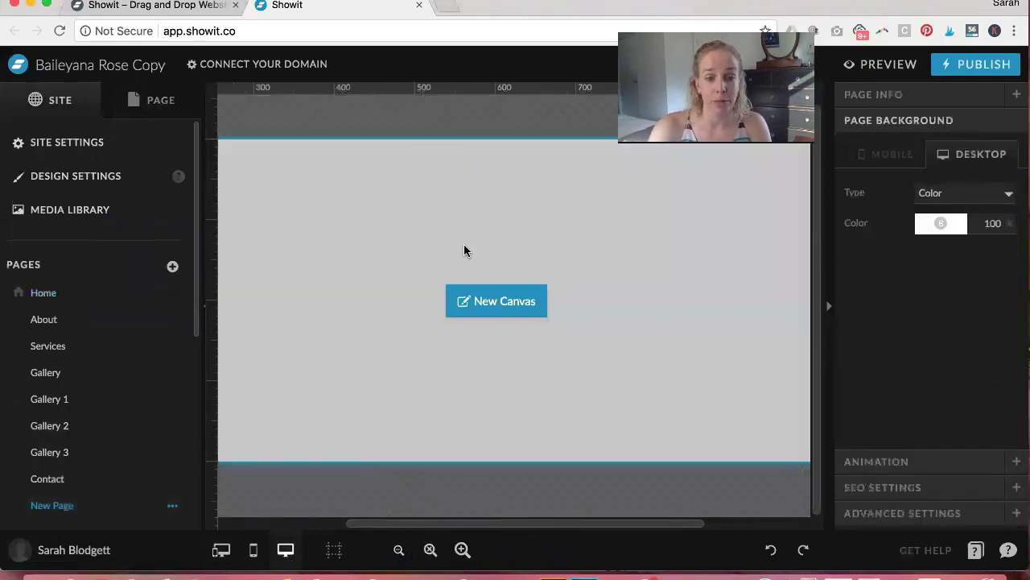
left_click(464, 248)
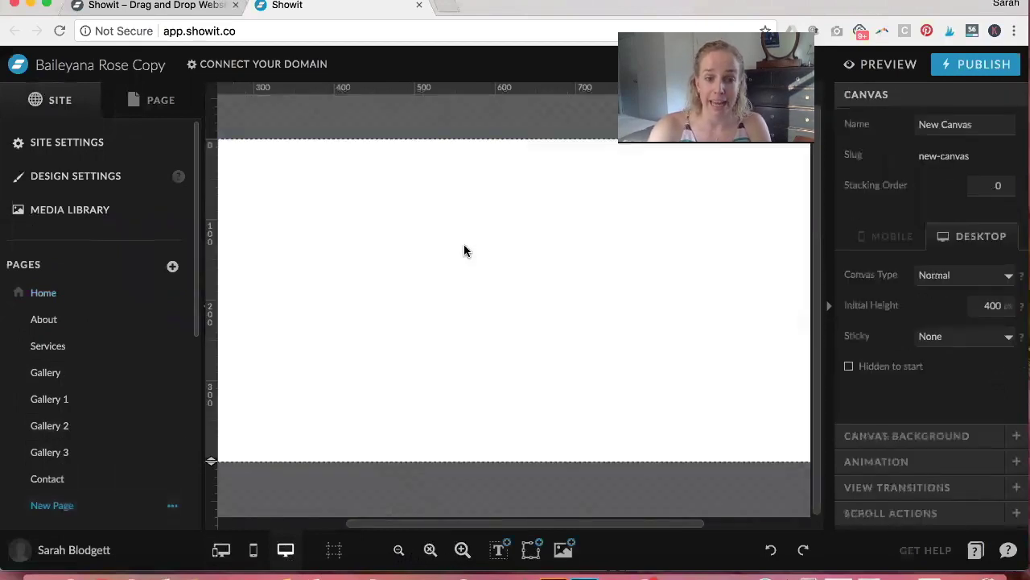
left_click(166, 94)
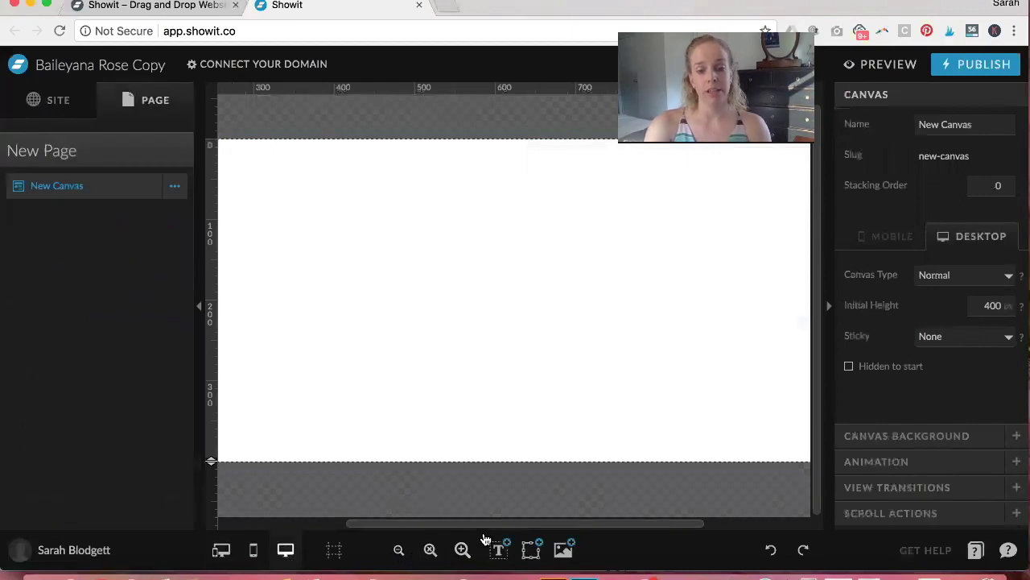
- Add a Title text element to the New Canvas and enlarge its box to about 457 × 84 px
mouse_move(500, 554)
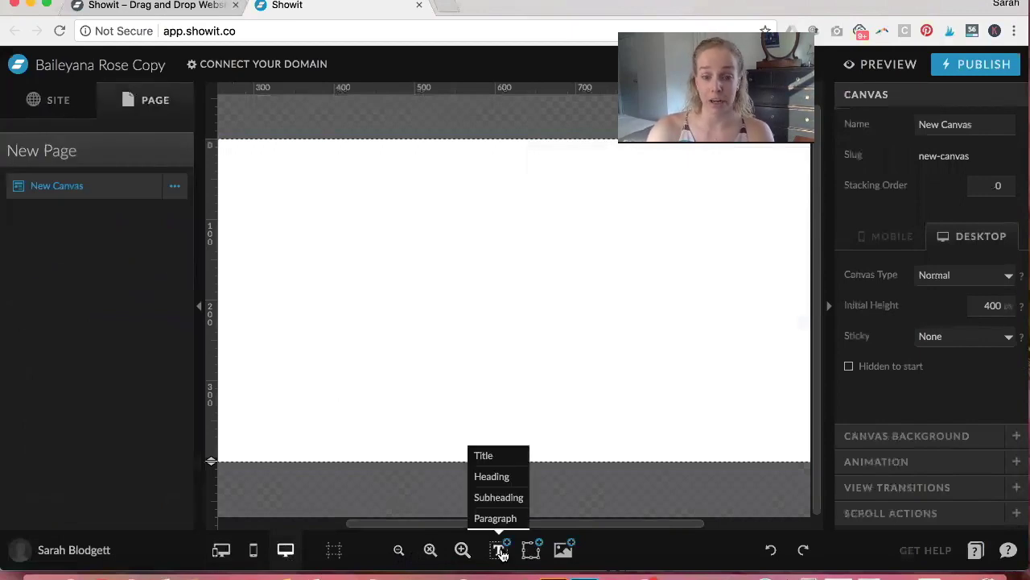
left_click(488, 456)
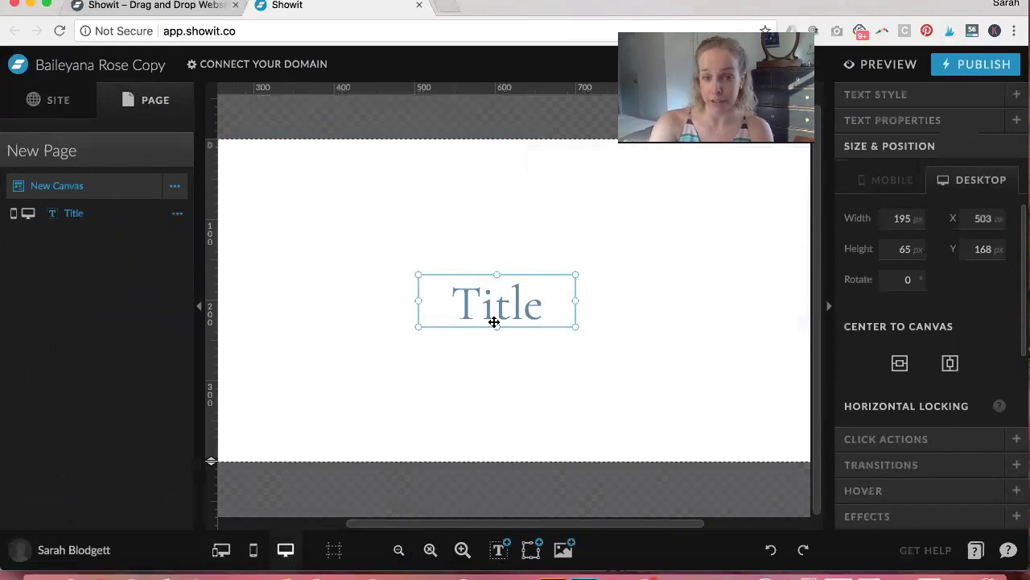
left_click_drag(575, 300, 787, 304)
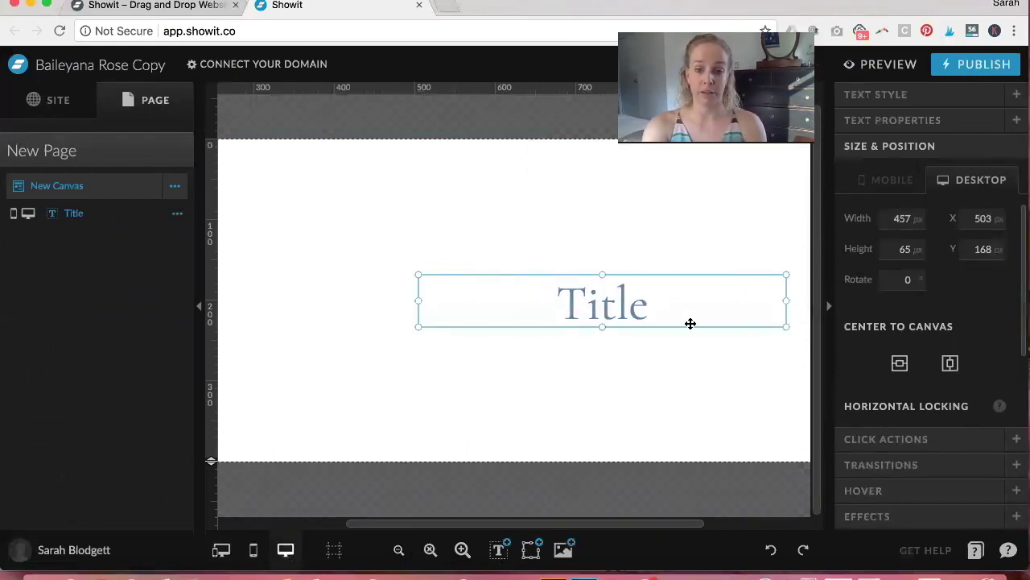
mouse_move(601, 325)
left_mouse_down()
mouse_move(602, 416)
mouse_move(602, 342)
left_mouse_up()
- Replace the title's placeholder text with "Baileyana Rose Services"
double_click(585, 309)
double_click(585, 309)
type("Ba")
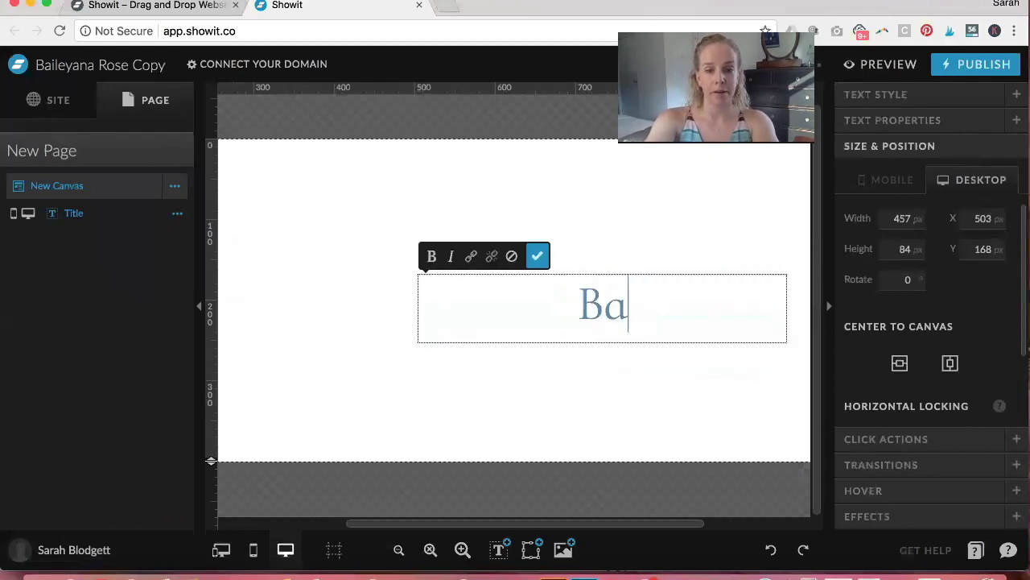
type("ileyana Ros")
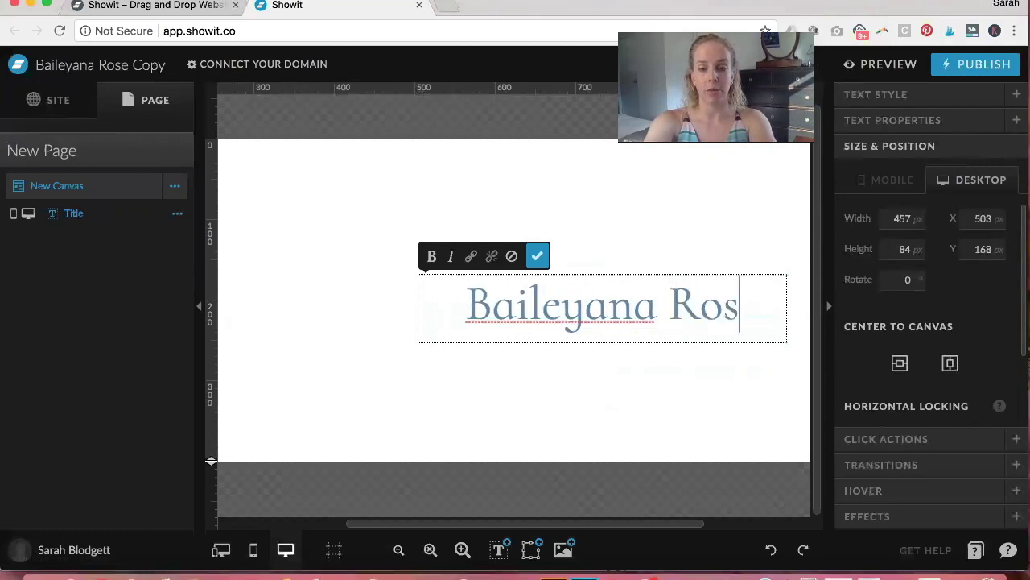
type("e Services")
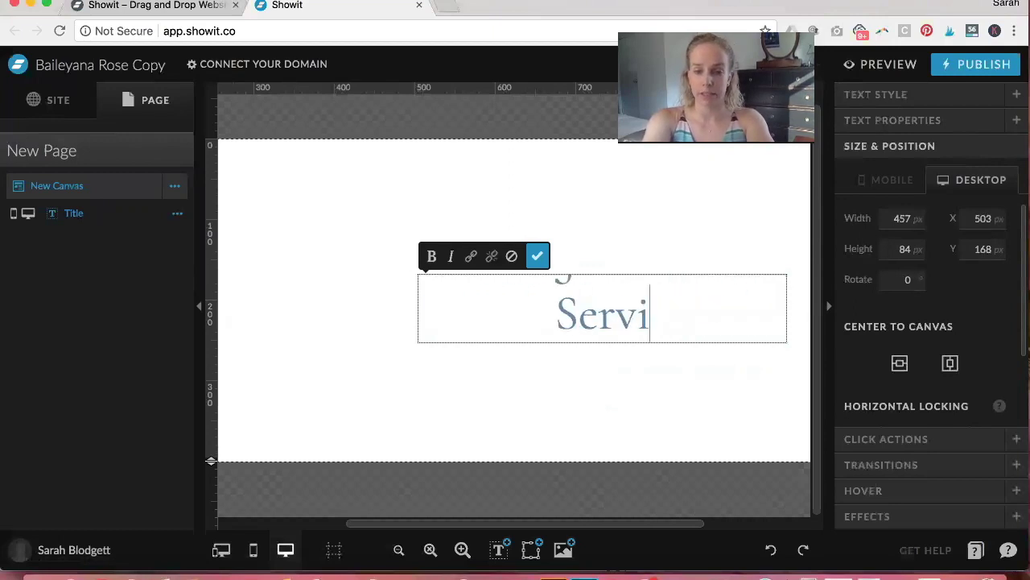
left_click(566, 414)
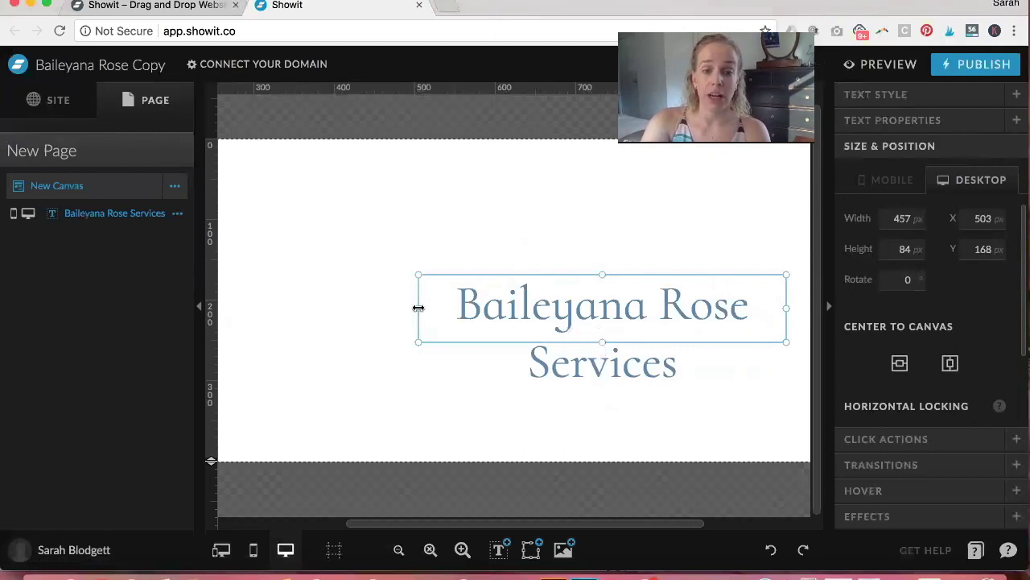
- Widen the title box to about 612 px so its text fits one line, and move it near the canvas's upper edge
left_click_drag(418, 308, 293, 308)
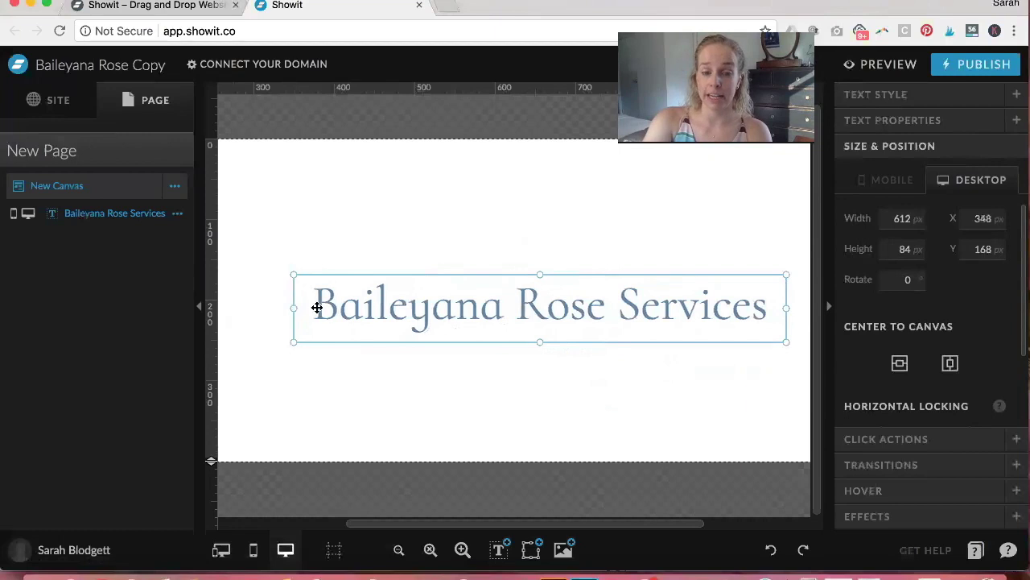
left_click_drag(486, 326, 486, 238)
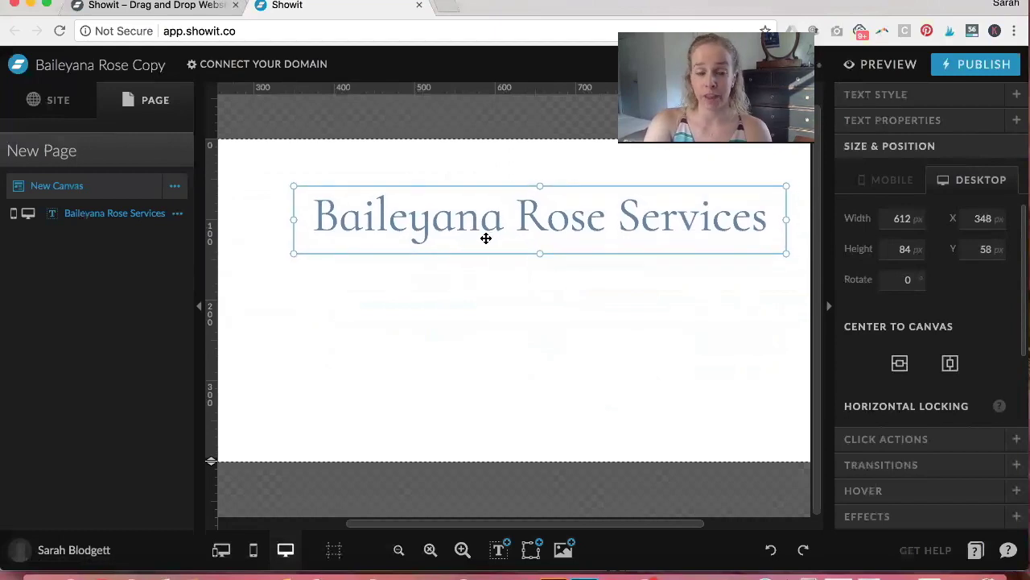
left_click_drag(466, 246, 478, 211)
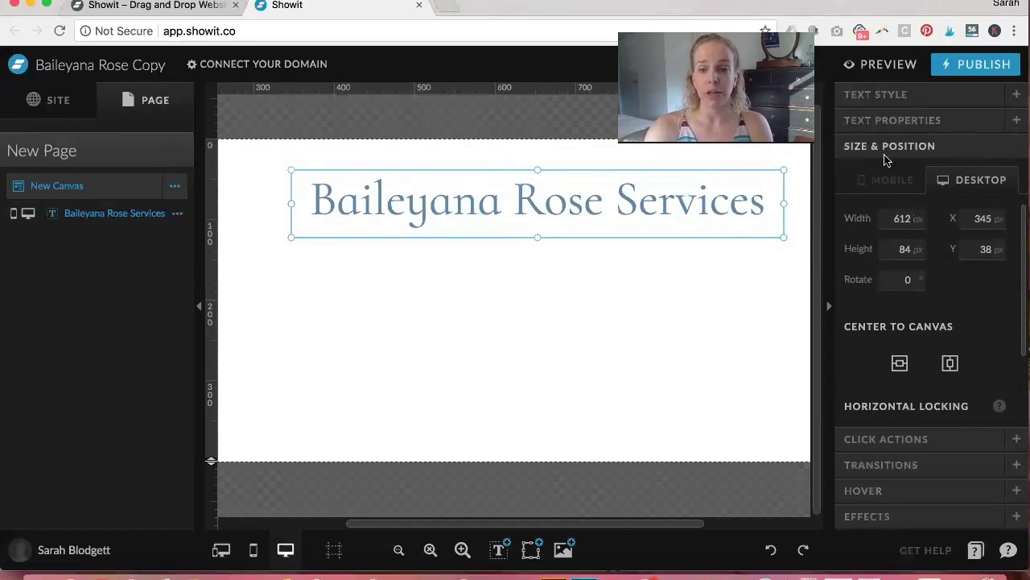
- Try centering the title vertically, and place it horizontally centered about 49 px below the canvas's upper edge
left_click(899, 364)
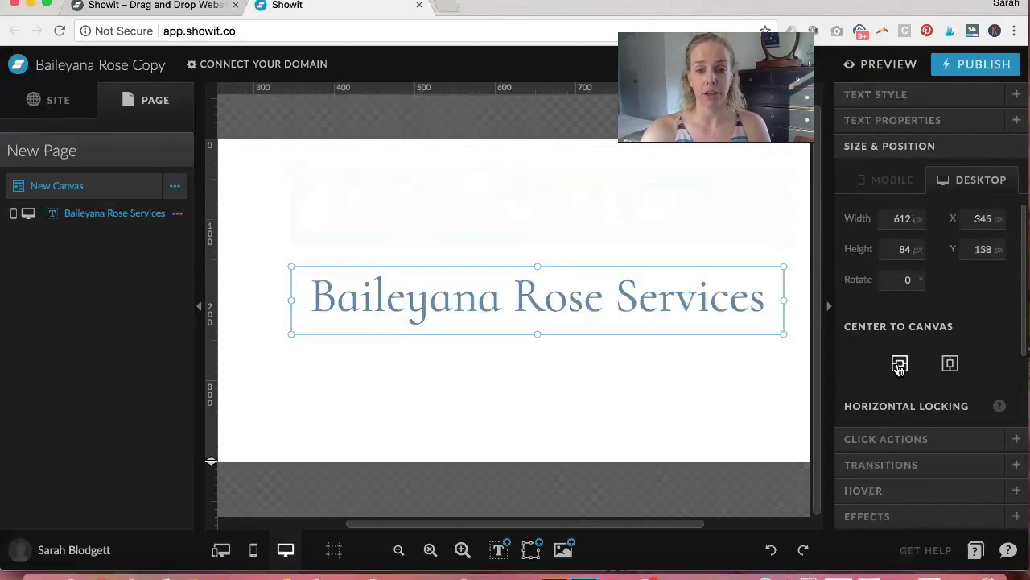
left_click(951, 364)
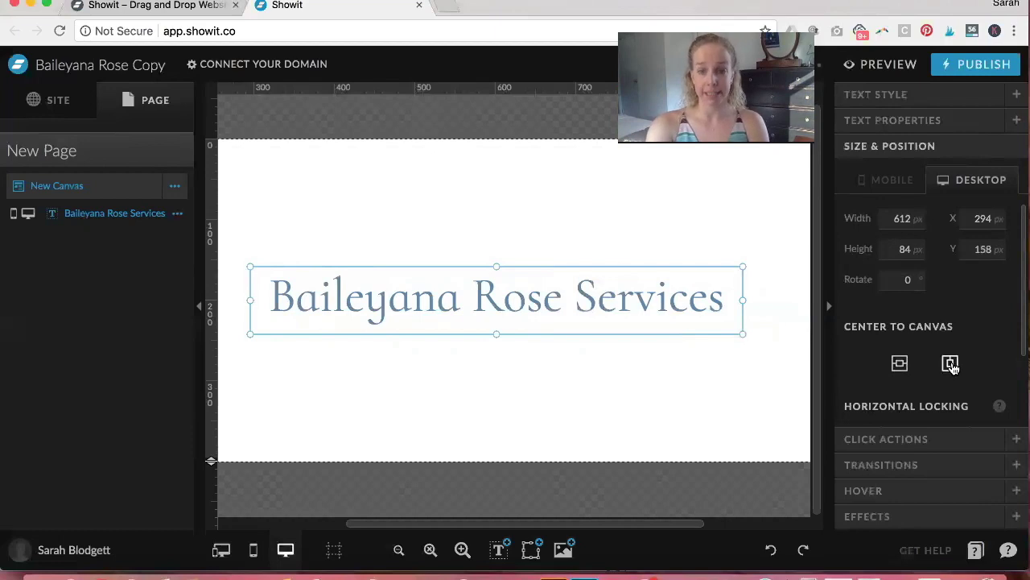
left_click_drag(647, 297, 649, 212)
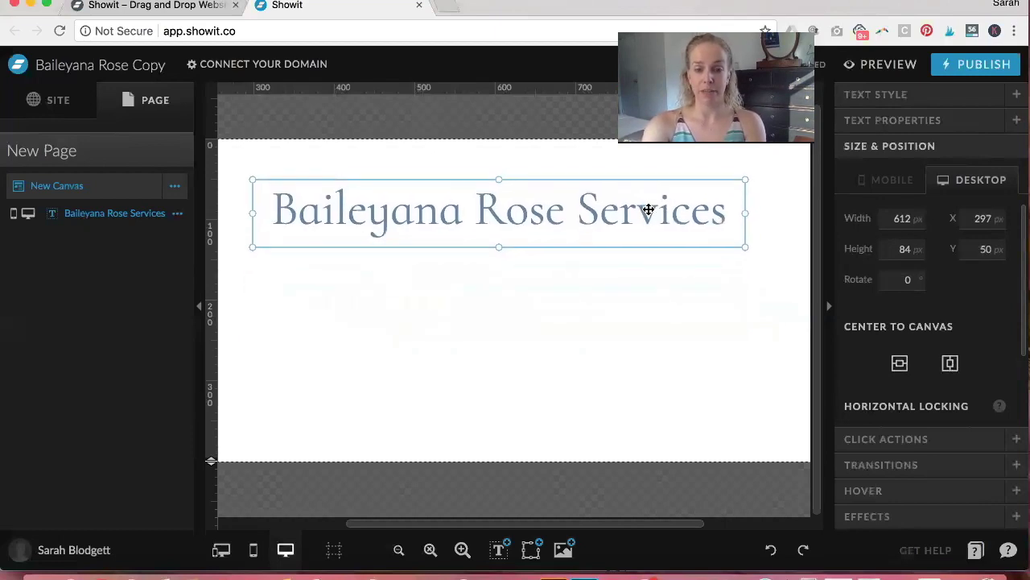
left_click(951, 365)
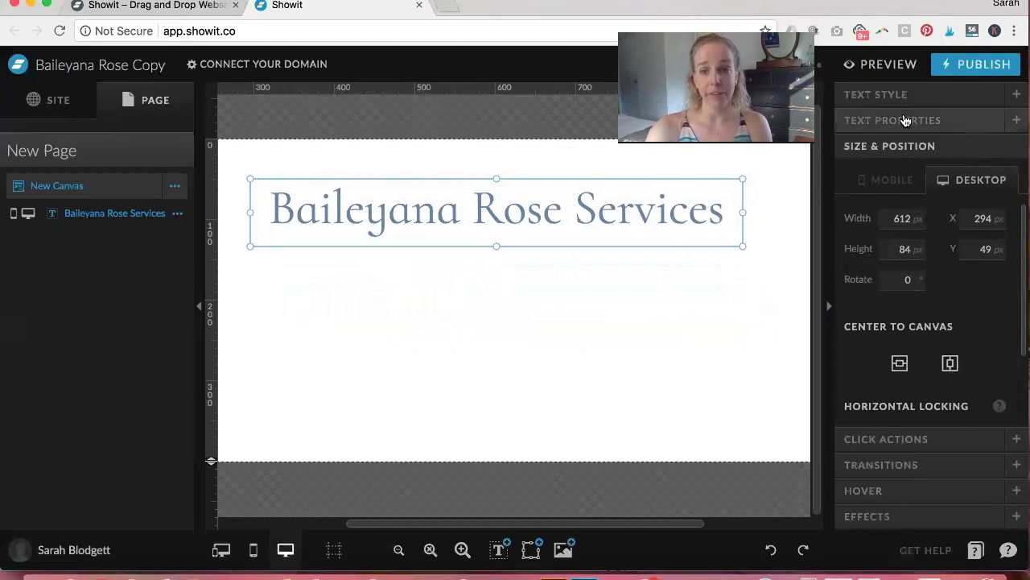
- Try site colors 4 and 2 on the title's text, and reset it to the Title style
left_click(881, 95)
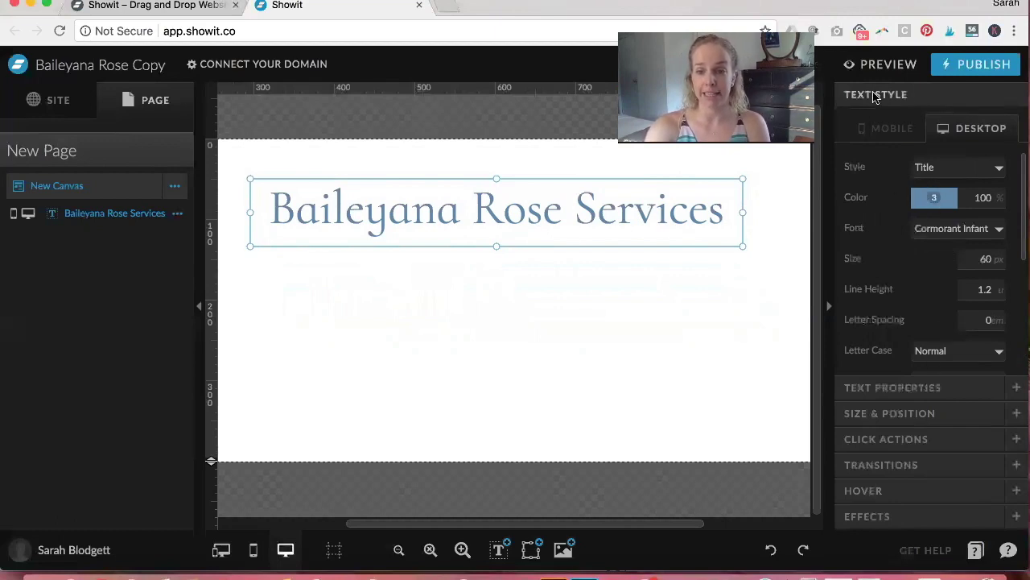
left_click(930, 201)
left_click(943, 250)
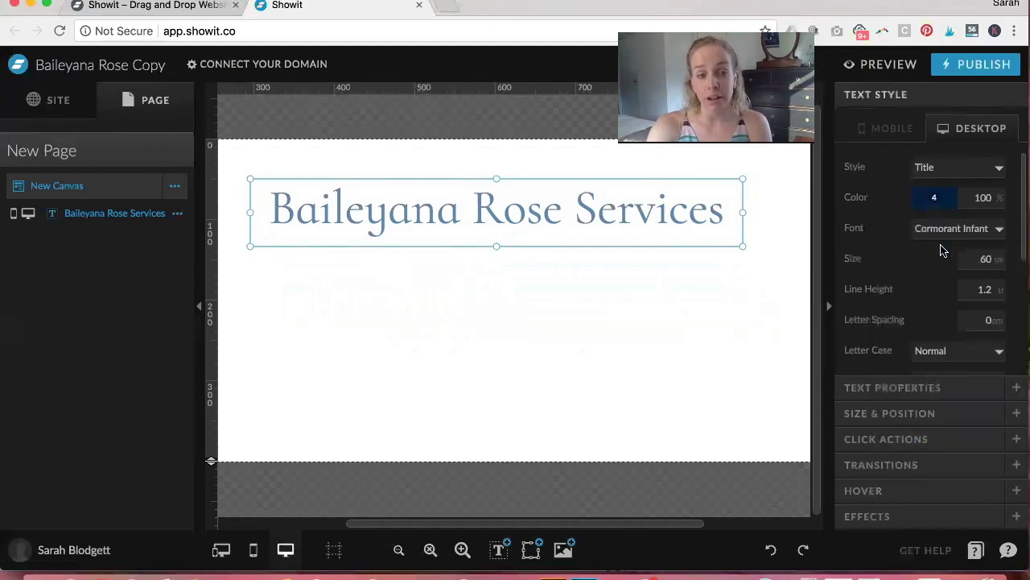
left_click(937, 202)
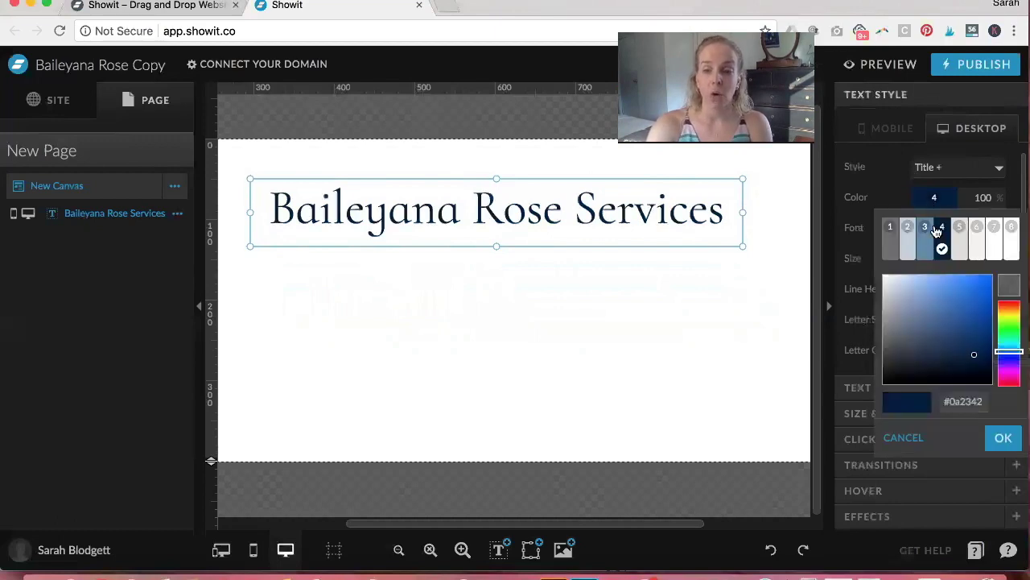
left_click(907, 238)
left_click(974, 258)
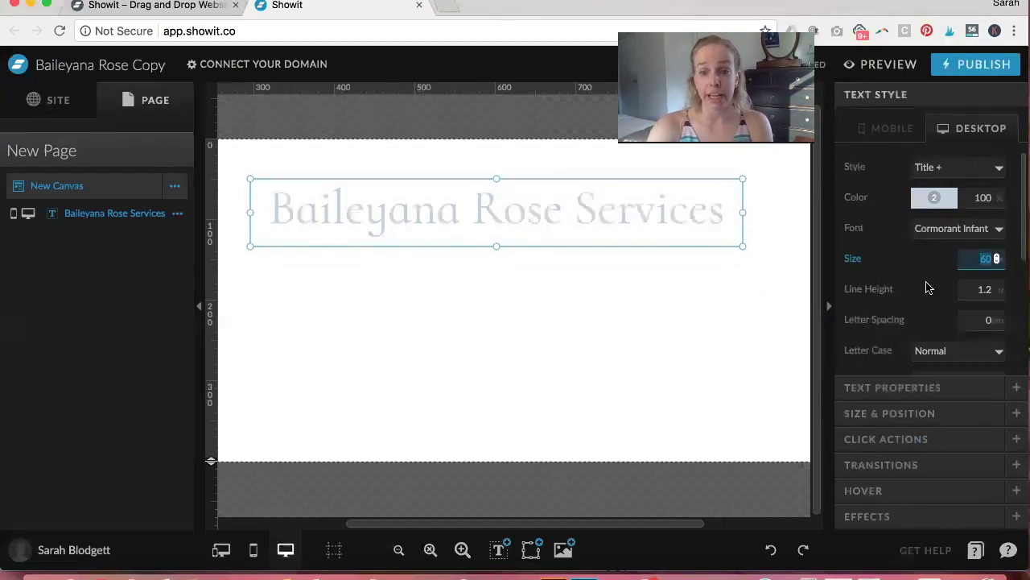
left_click(939, 167)
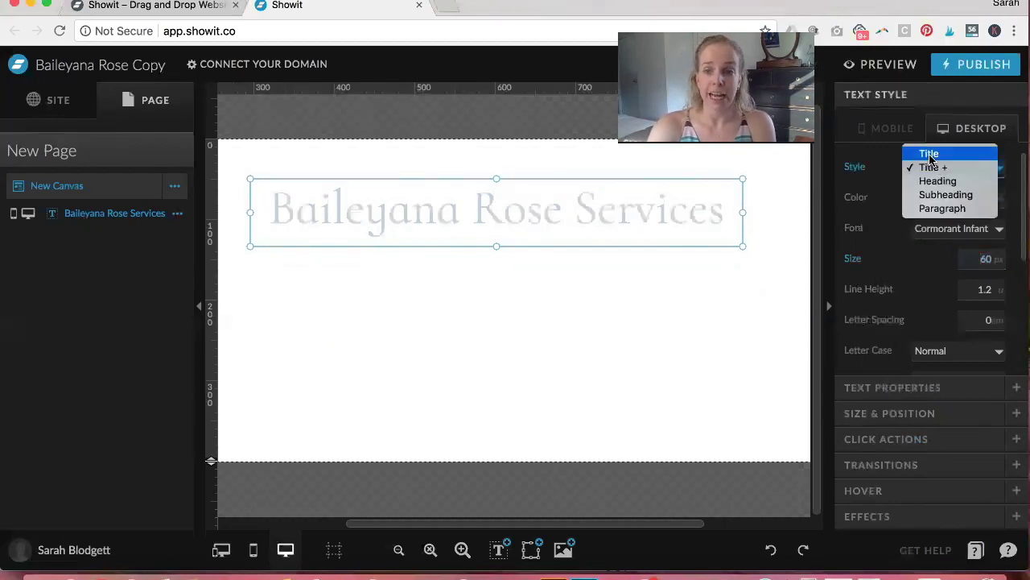
left_click(930, 155)
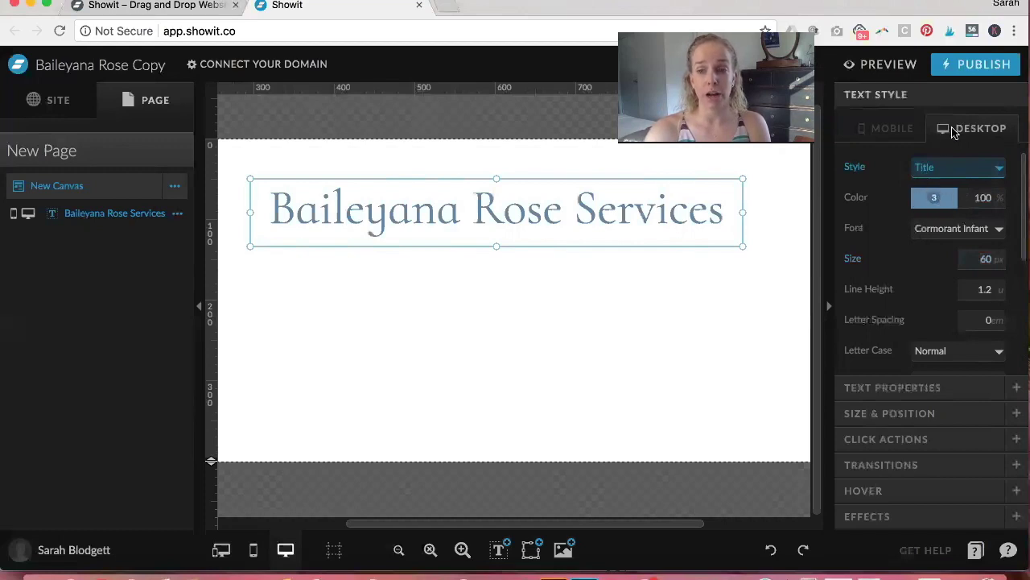
- In the mobile layout, resize the title box to about 255 × 97 px and center it horizontally near the canvas's upper edge
left_click(881, 135)
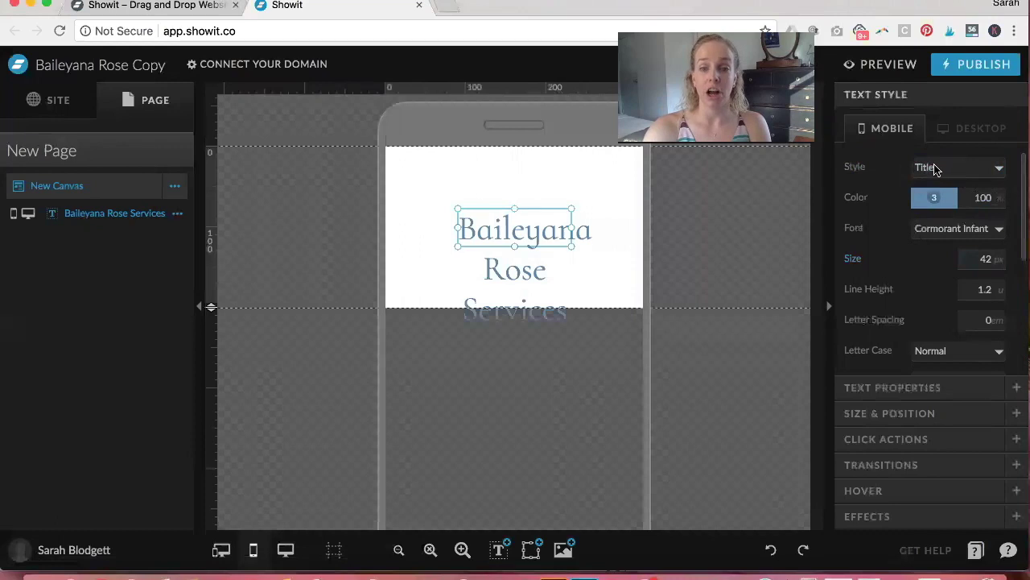
left_click_drag(570, 228, 662, 228)
left_click_drag(591, 230, 501, 209)
left_click_drag(496, 214, 494, 214)
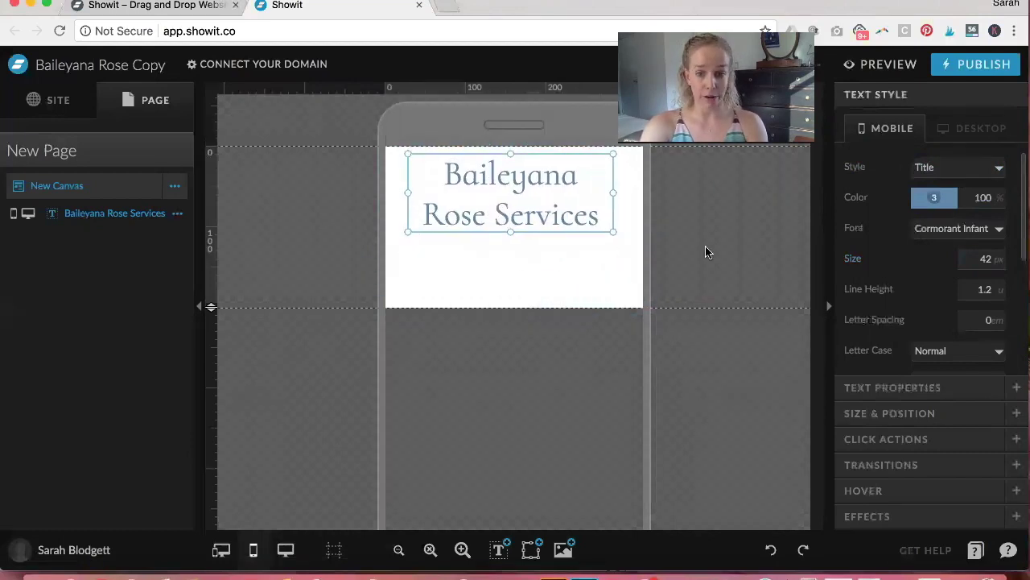
left_click(875, 414)
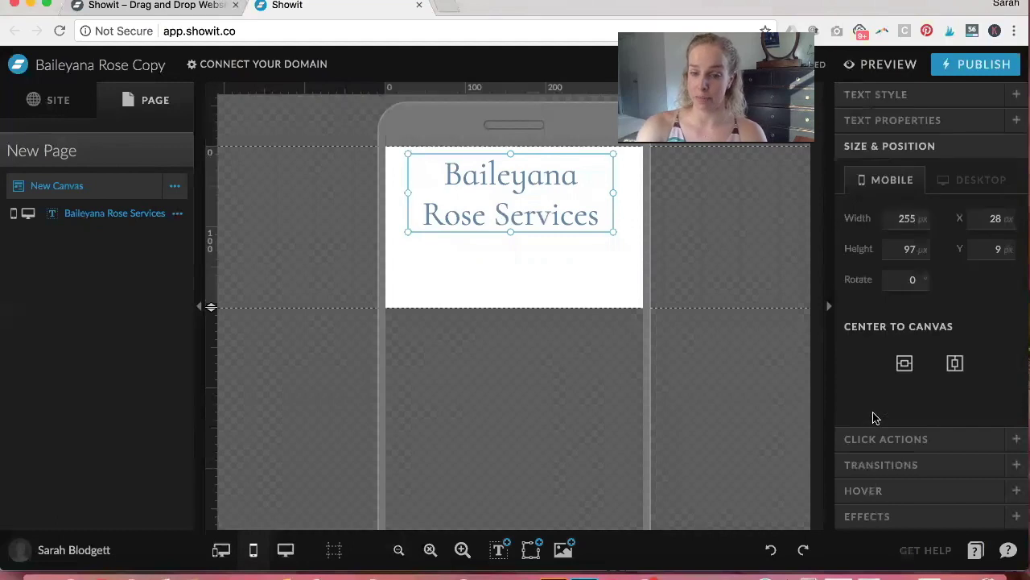
left_click(955, 364)
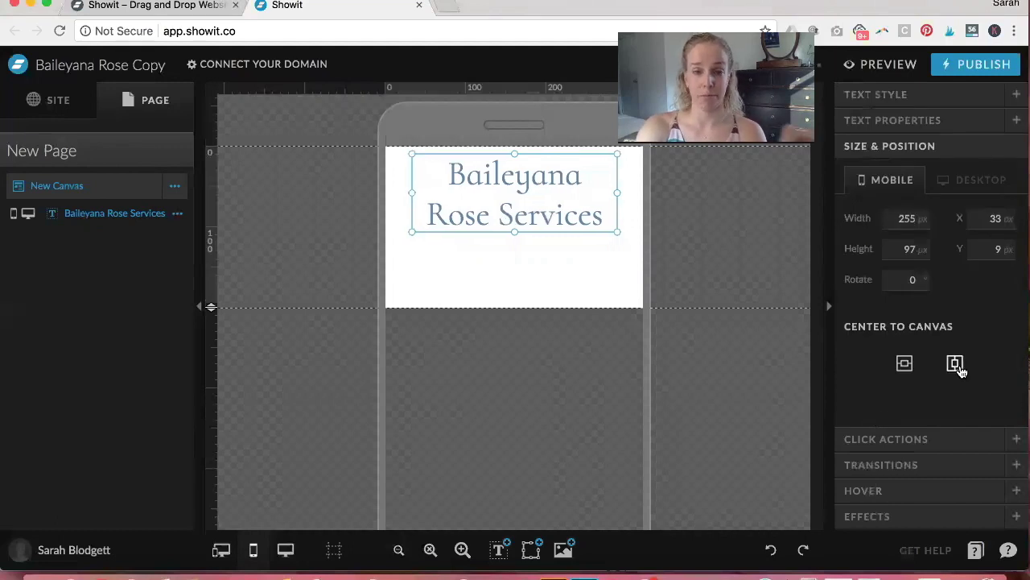
- In the desktop layout, add a Paragraph text box below the title and widen it to about 567 px
left_click(291, 554)
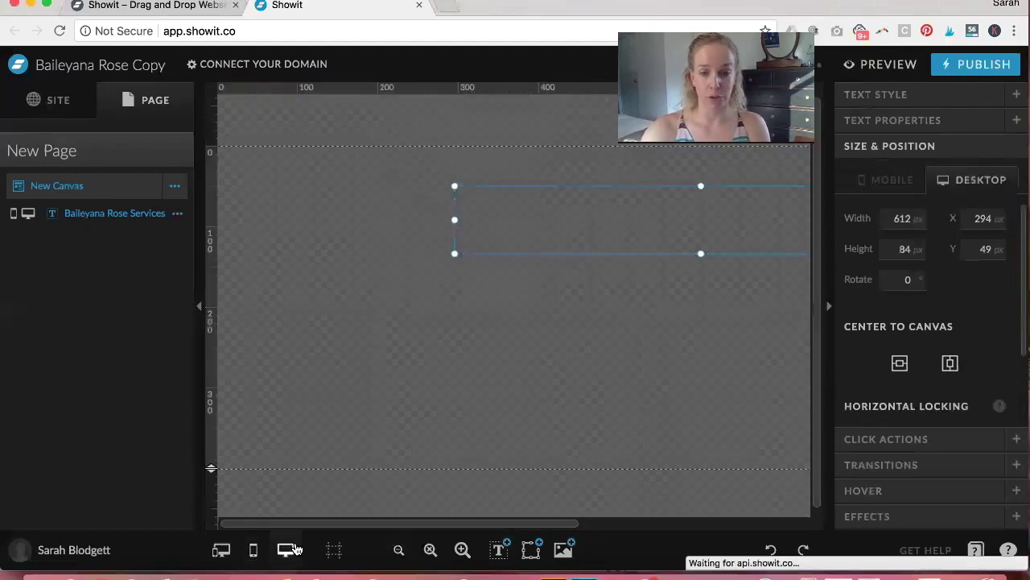
scroll(478, 424, "right", 5)
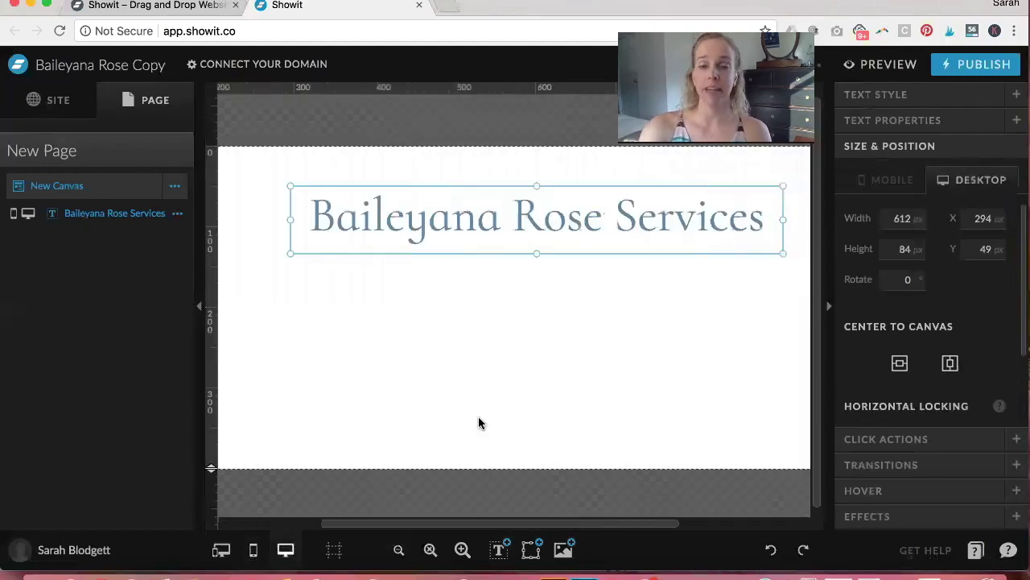
mouse_move(496, 546)
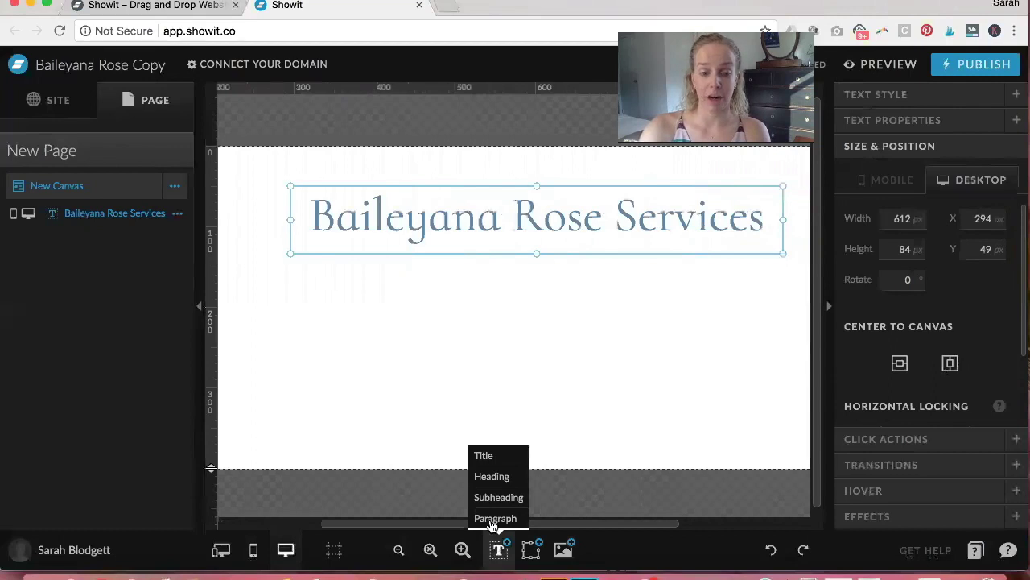
left_click(494, 518)
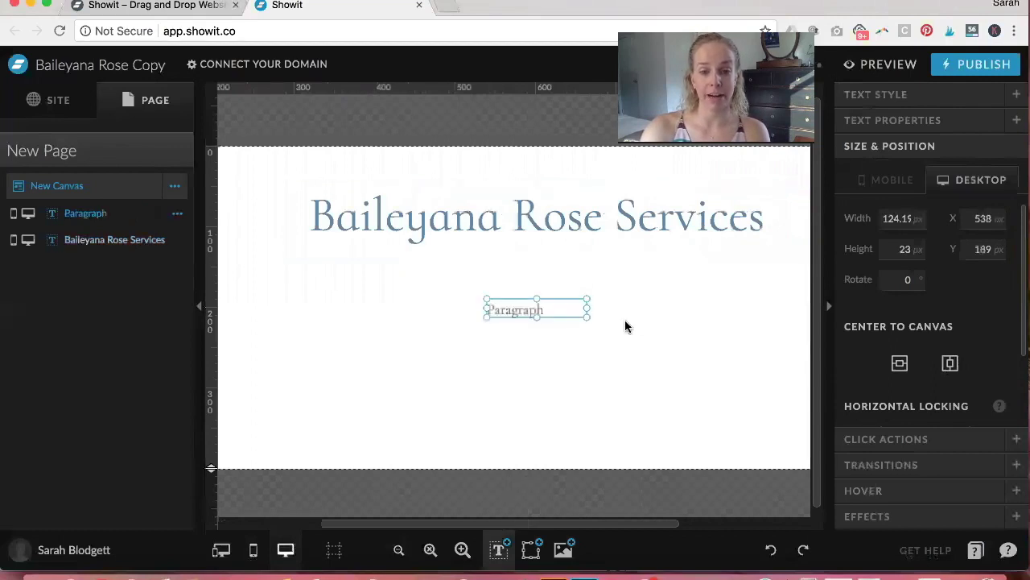
left_click_drag(587, 307, 802, 308)
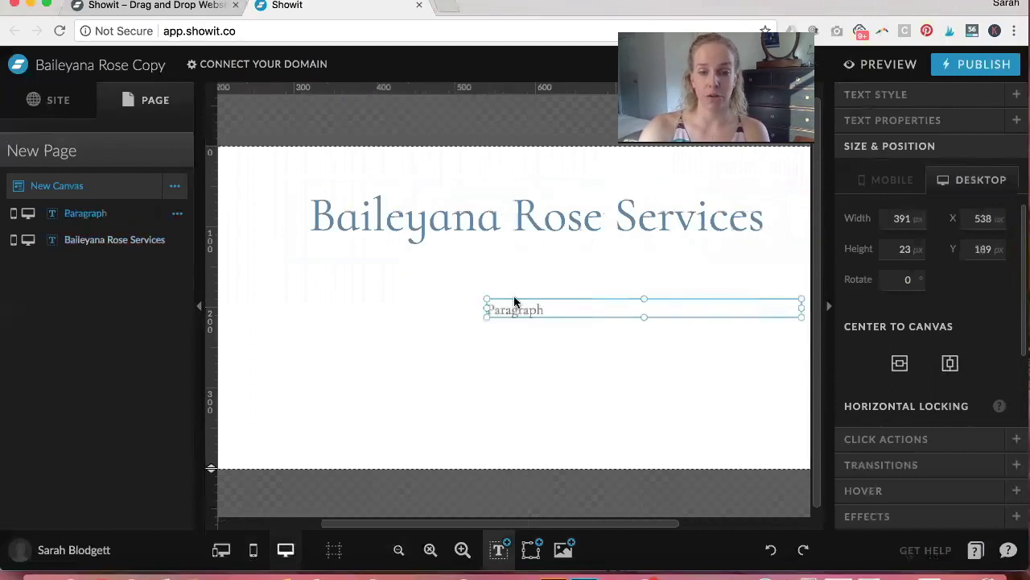
left_click_drag(484, 307, 343, 305)
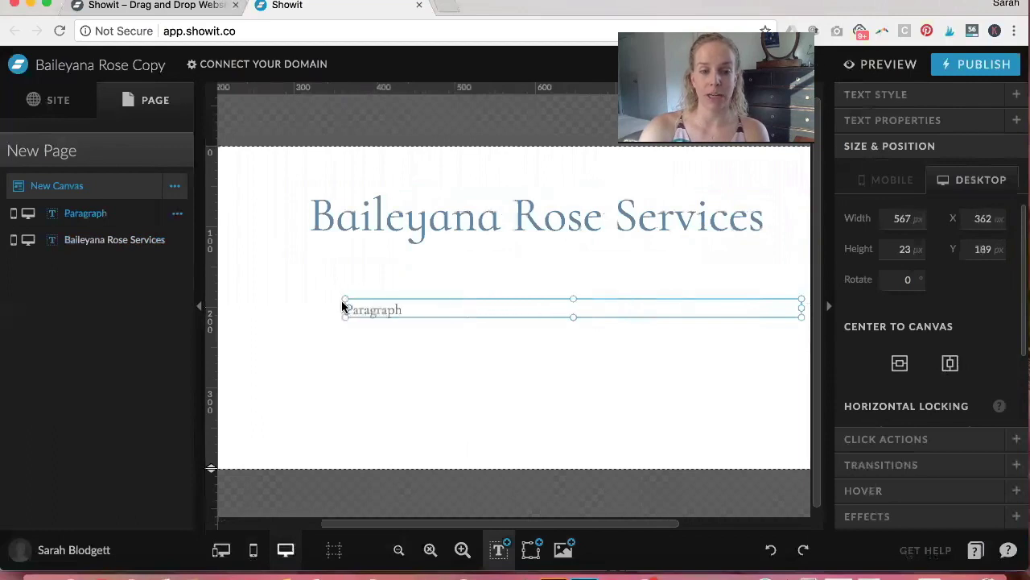
- Try to copy the first paragraph of the About page's text into the New Page's paragraph box
left_click(53, 103)
left_click(74, 320)
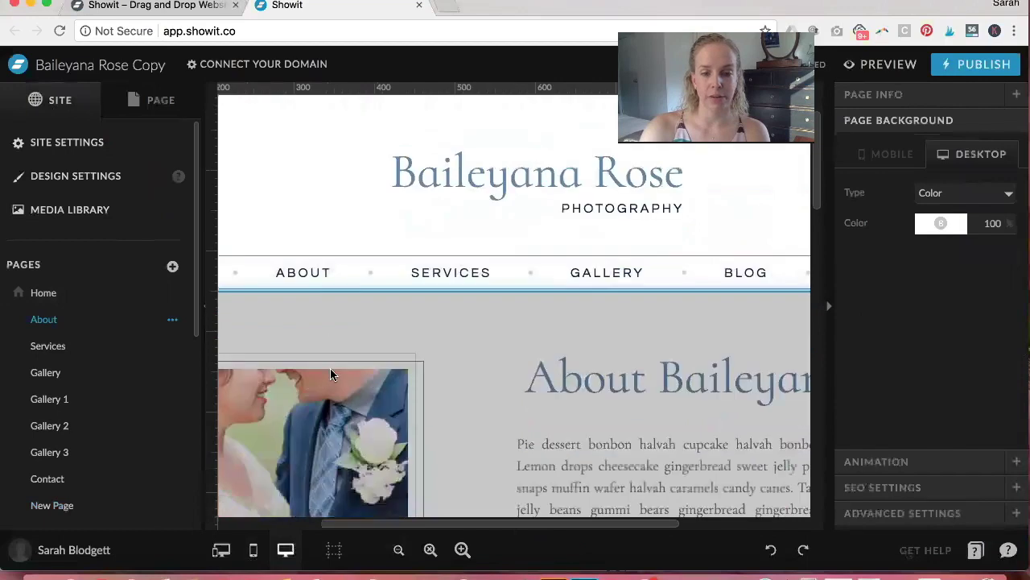
scroll(330, 367, "down", 3)
left_click(582, 388)
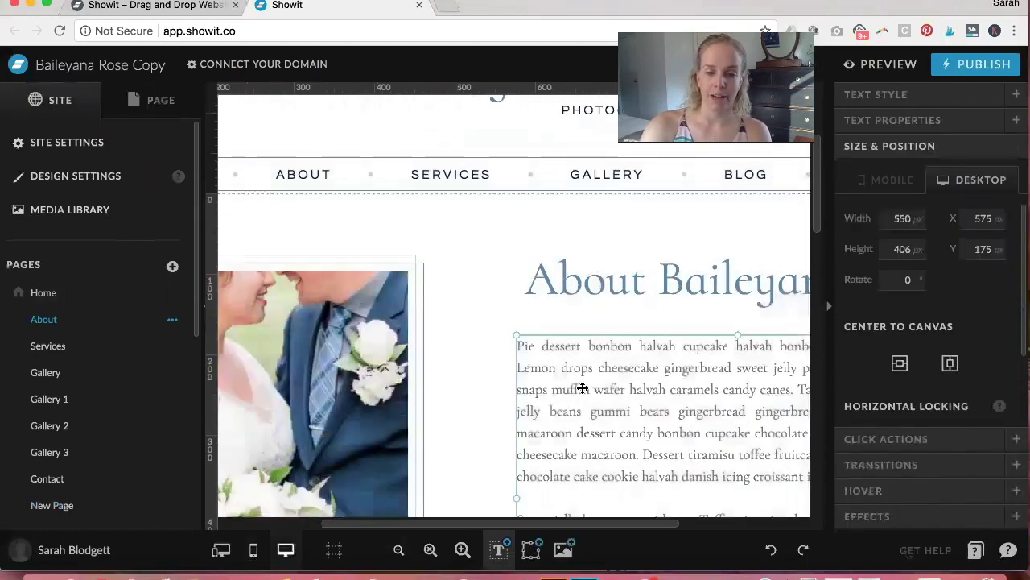
double_click(582, 388)
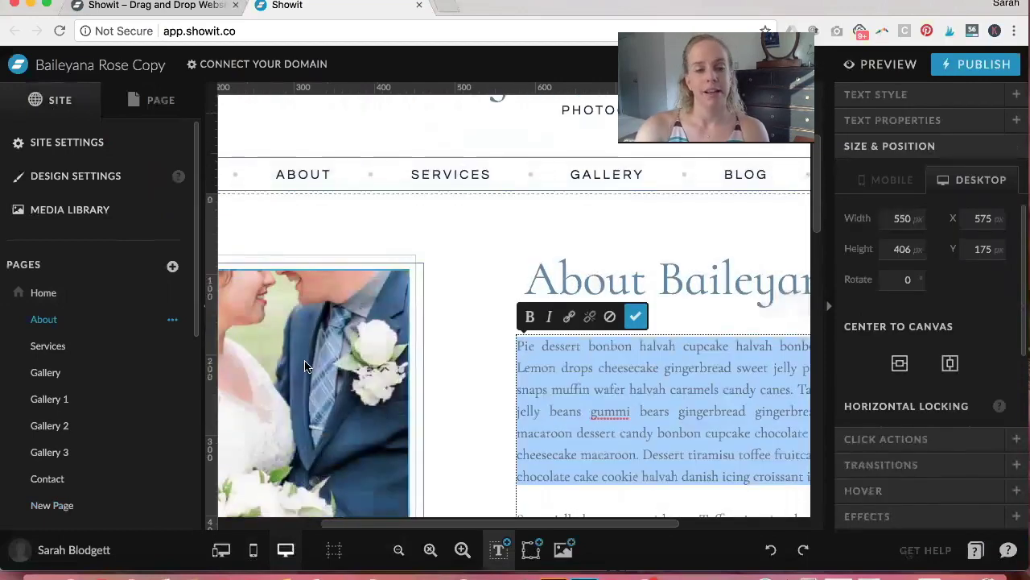
left_click(86, 510)
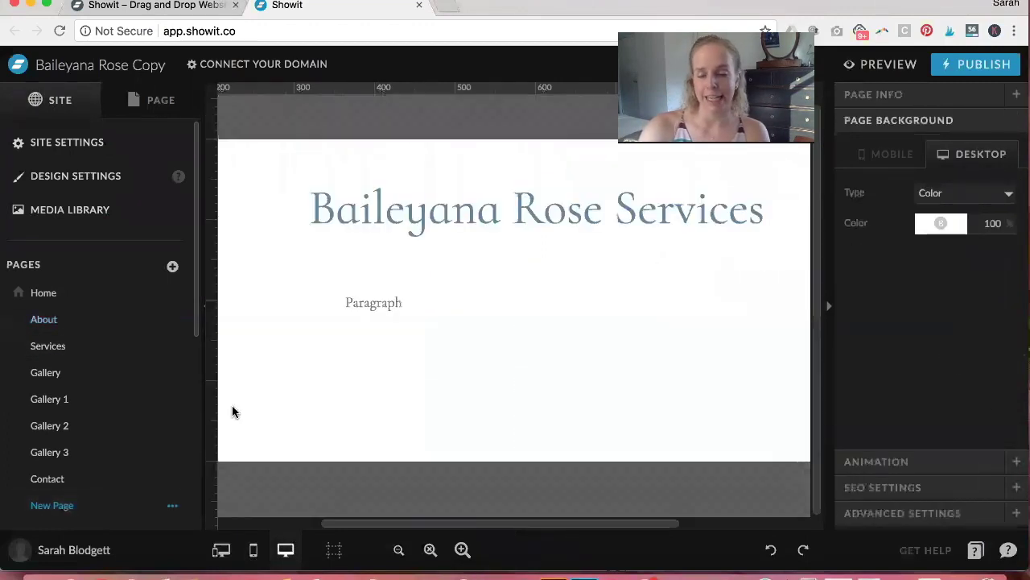
left_click(356, 323)
left_click(368, 305)
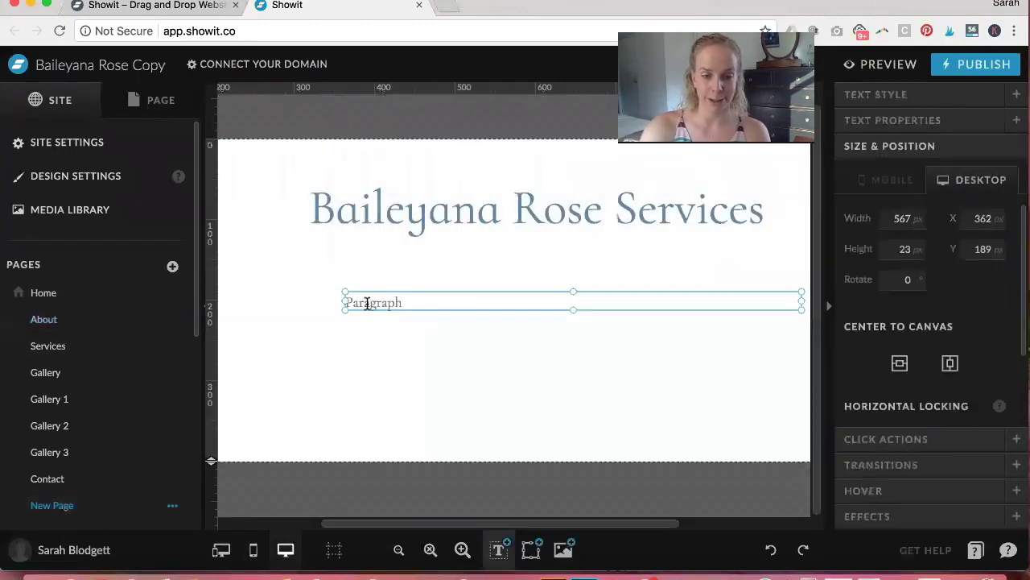
double_click(368, 304)
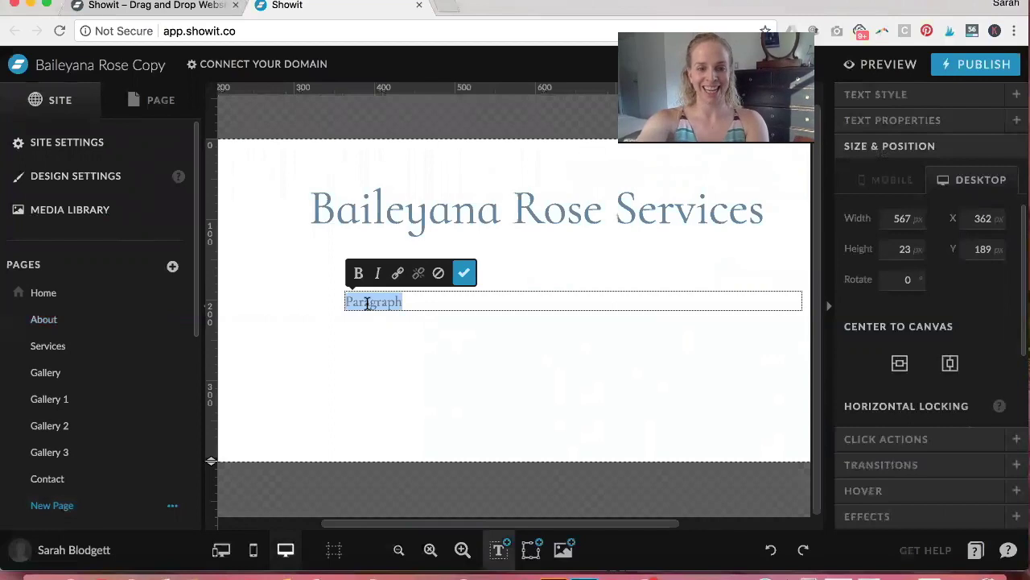
key("Right")
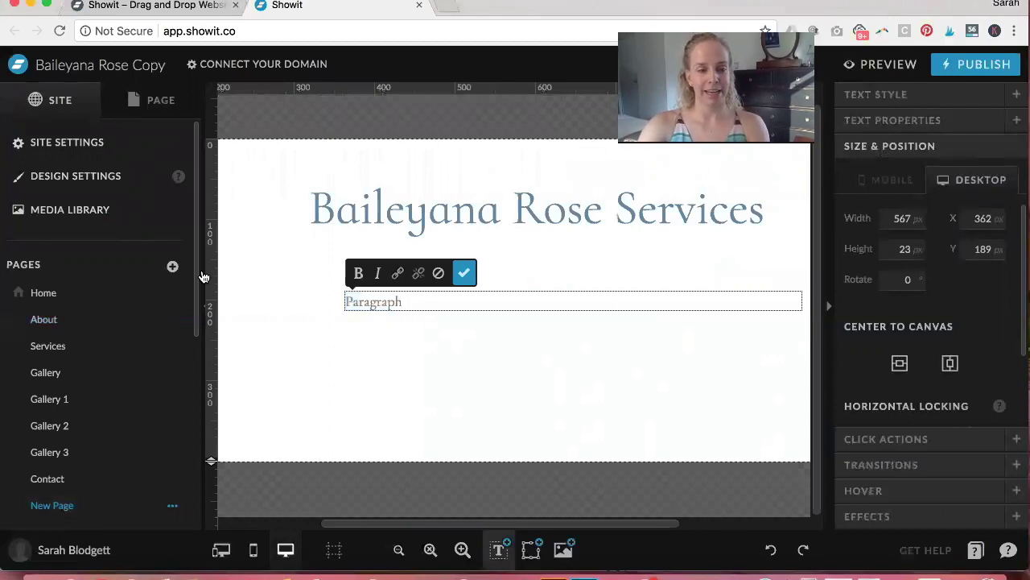
- Copy the About page's first body paragraph and paste it over the placeholder text in the New Page's paragraph box
left_click(68, 323)
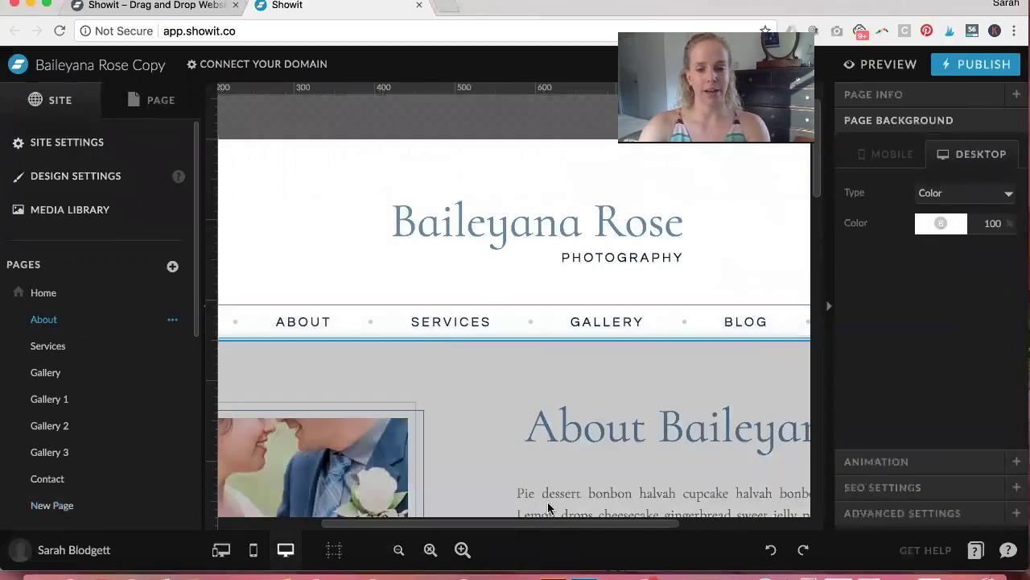
left_click(548, 501)
left_click(549, 504)
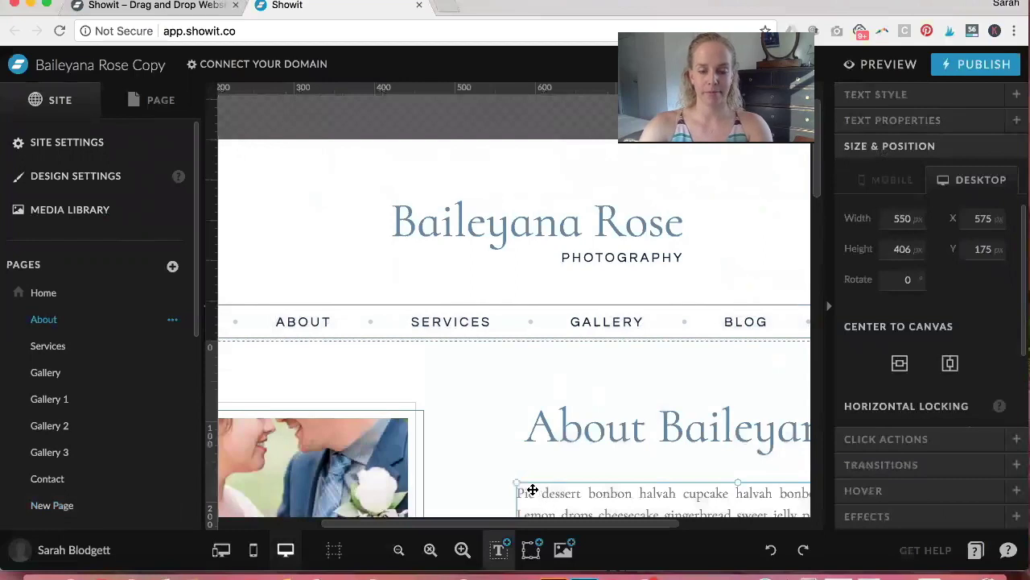
double_click(532, 490)
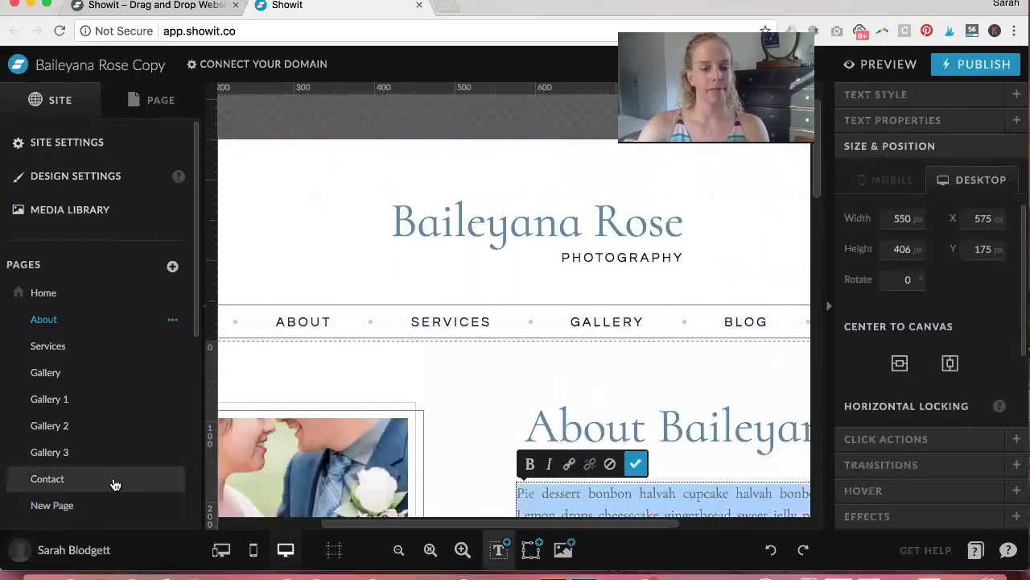
left_click(57, 505)
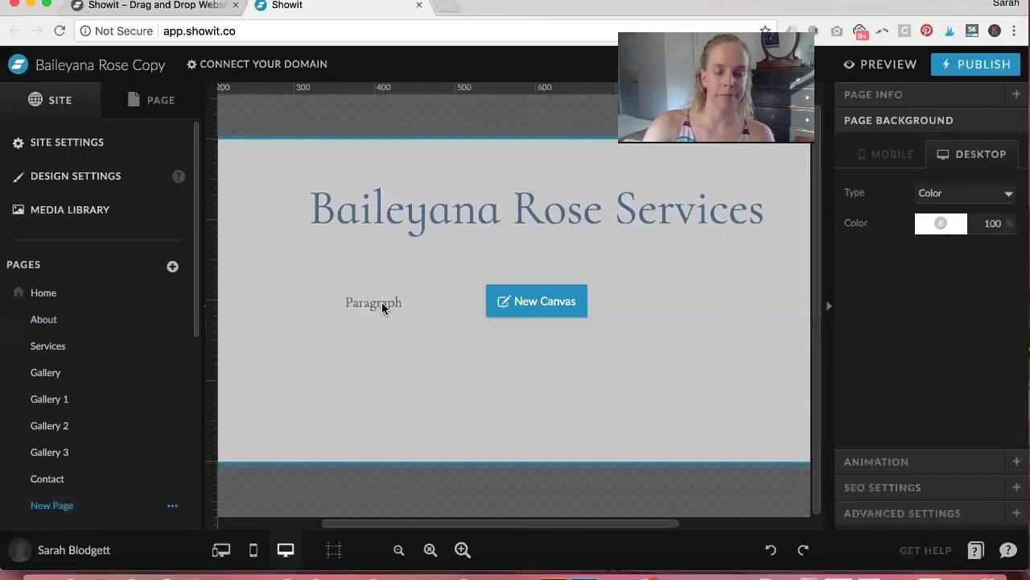
left_click(383, 303)
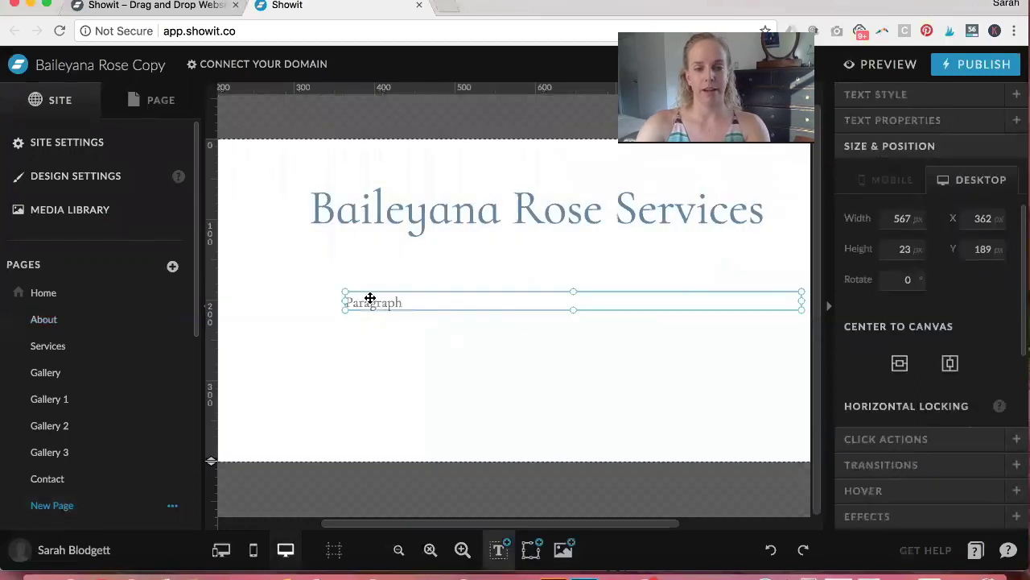
double_click(384, 304)
key("ctrl+v")
left_click(368, 344)
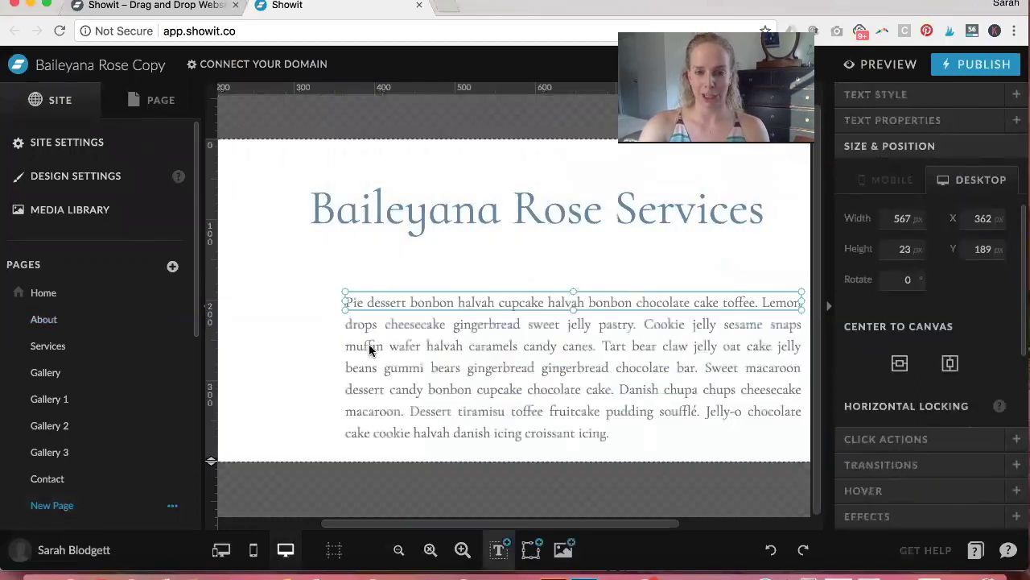
- Increase the paragraph box's height to about 189 px, move it just below the title, and center it horizontally on the canvas
left_click_drag(573, 309, 574, 442)
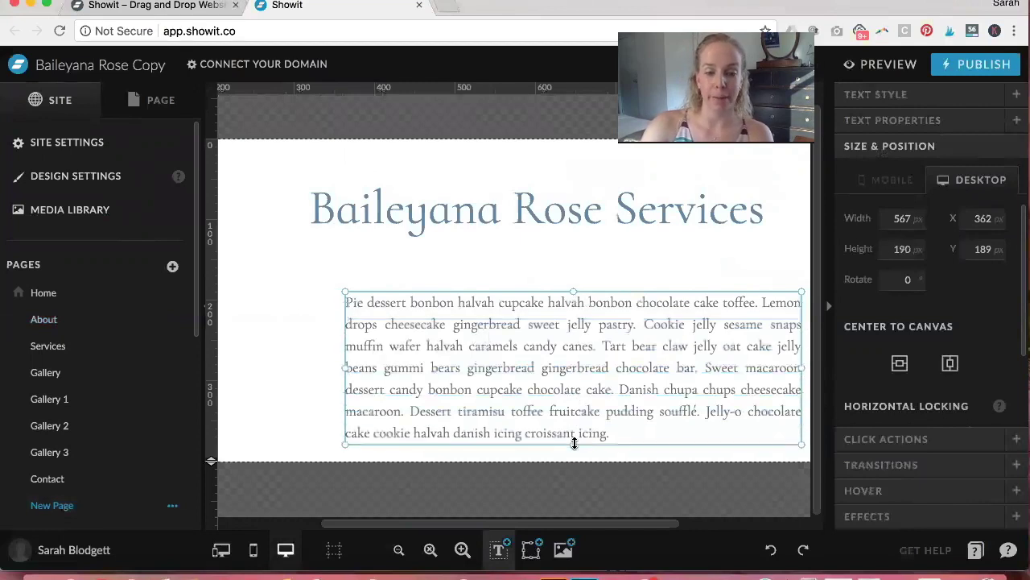
left_click_drag(610, 405, 580, 359)
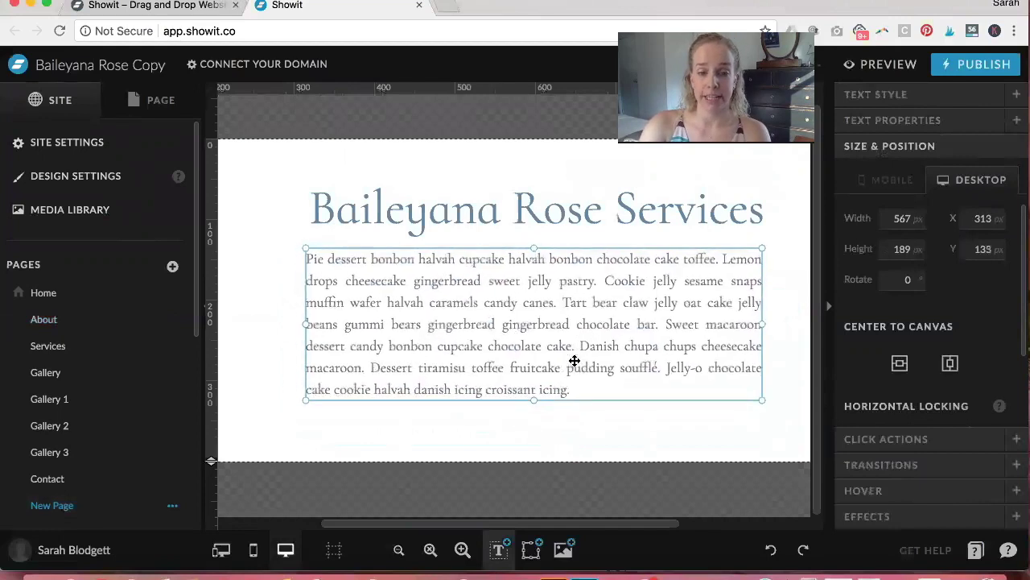
left_click(950, 363)
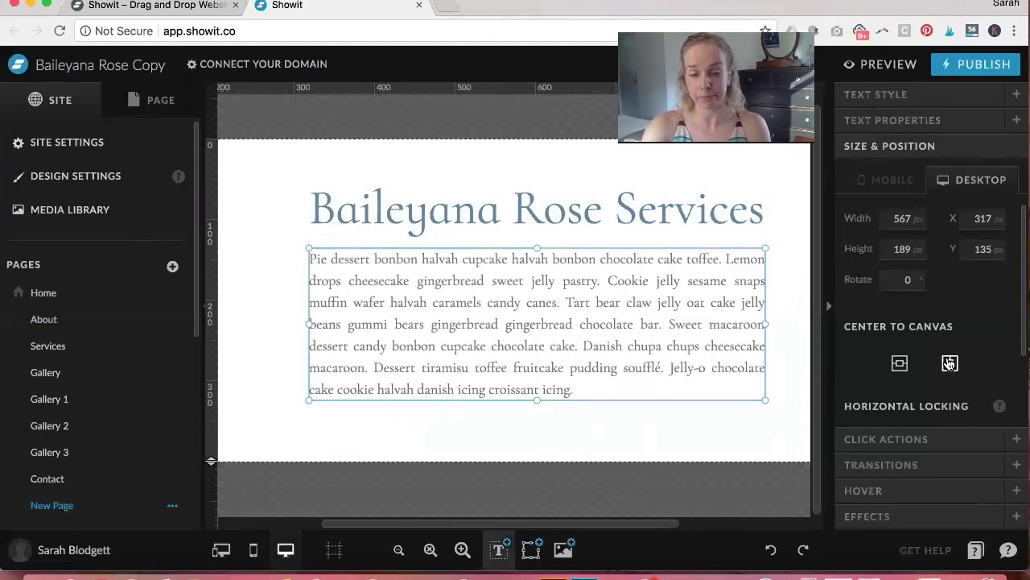
- Try replacing the paragraph's text with random letters, and restore the pasted paragraph
double_click(671, 315)
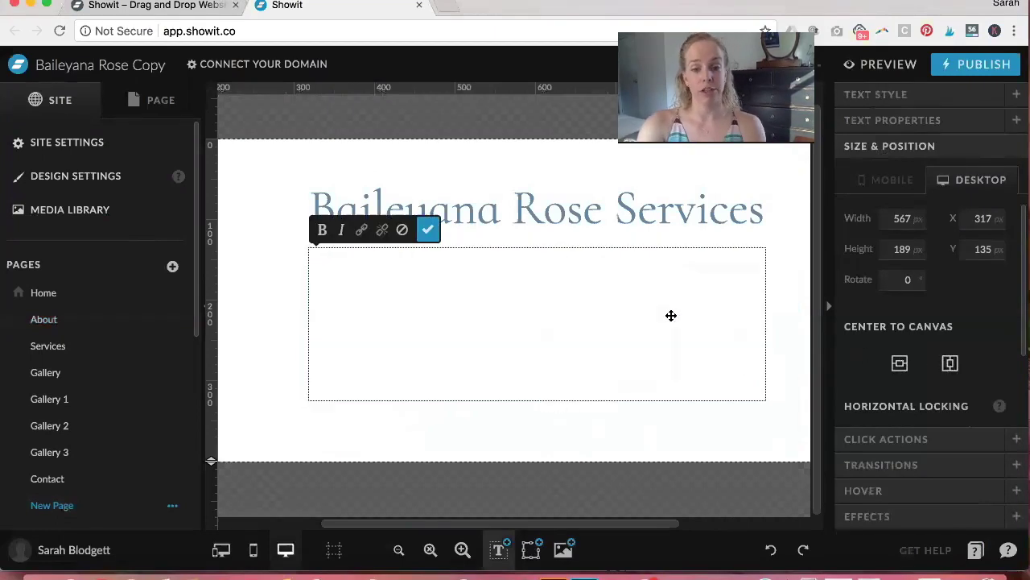
key("ctrl+a")
key("BackSpace")
type("djsakfjdkslafjkdsafjk")
key("BackSpace")
key("BackSpace")
key("BackSpace")
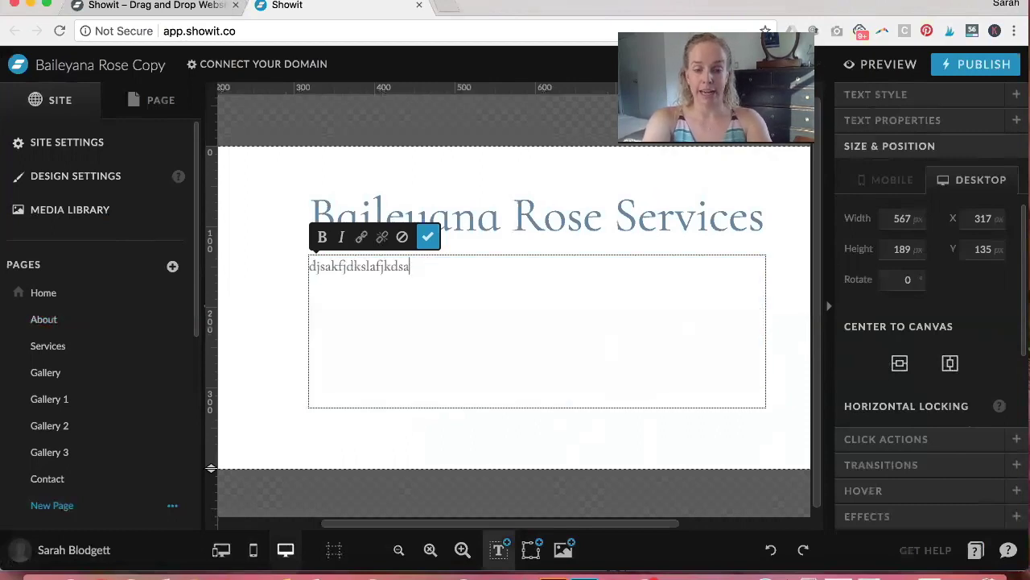
key("BackSpace")
key("BackSpace")
key("BackSpace")
key("BackSpace")
key("BackSpace")
key("BackSpace")
key("BackSpace")
key("BackSpace")
key("BackSpace")
key("BackSpace")
key("BackSpace")
key("BackSpace")
key("BackSpace")
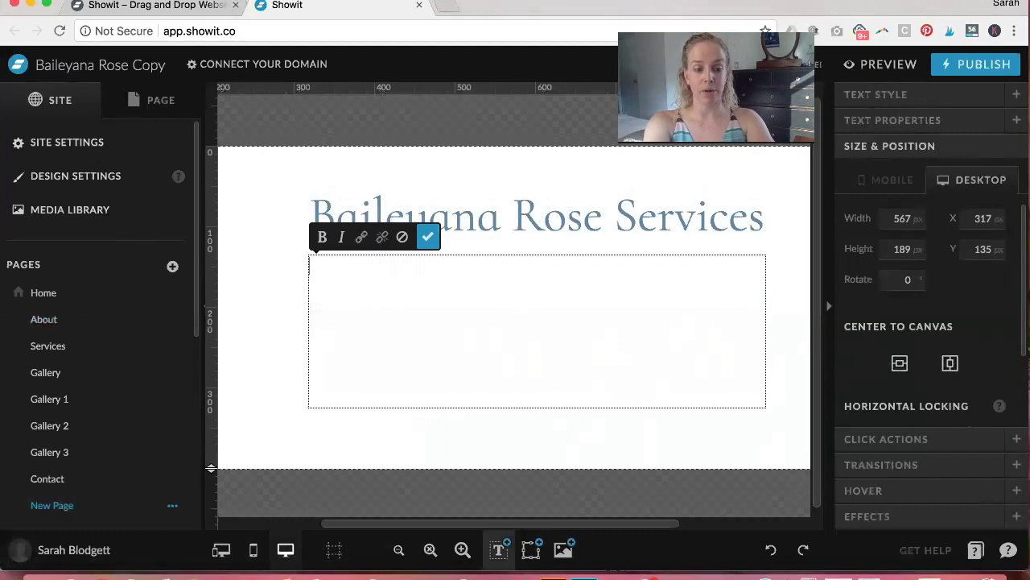
key("super+z")
key("super+z")
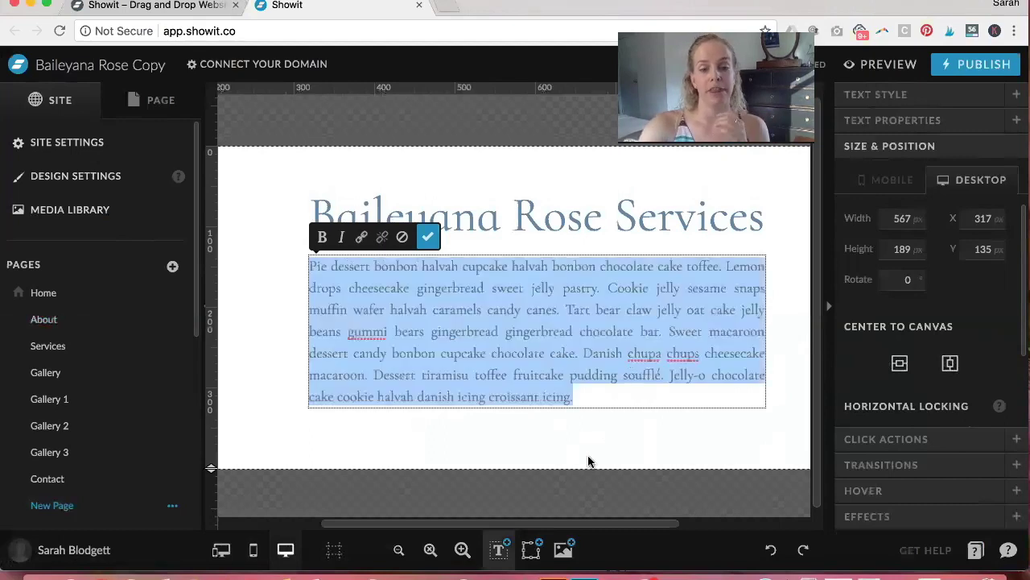
left_click(574, 443)
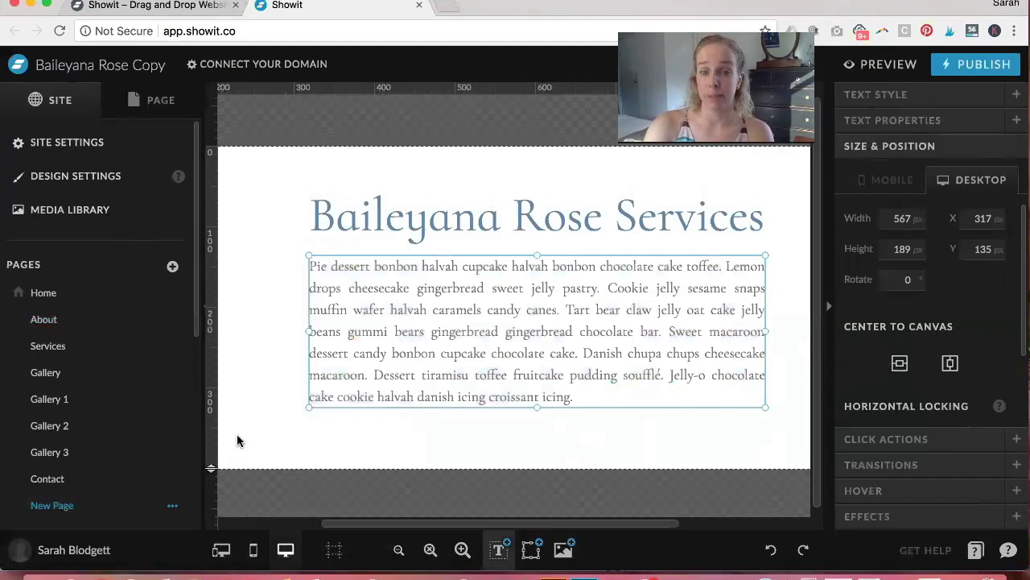
- Extend the canvas's lower edge to about 550 px, and set its desktop initial height to 700 px
left_click(422, 452)
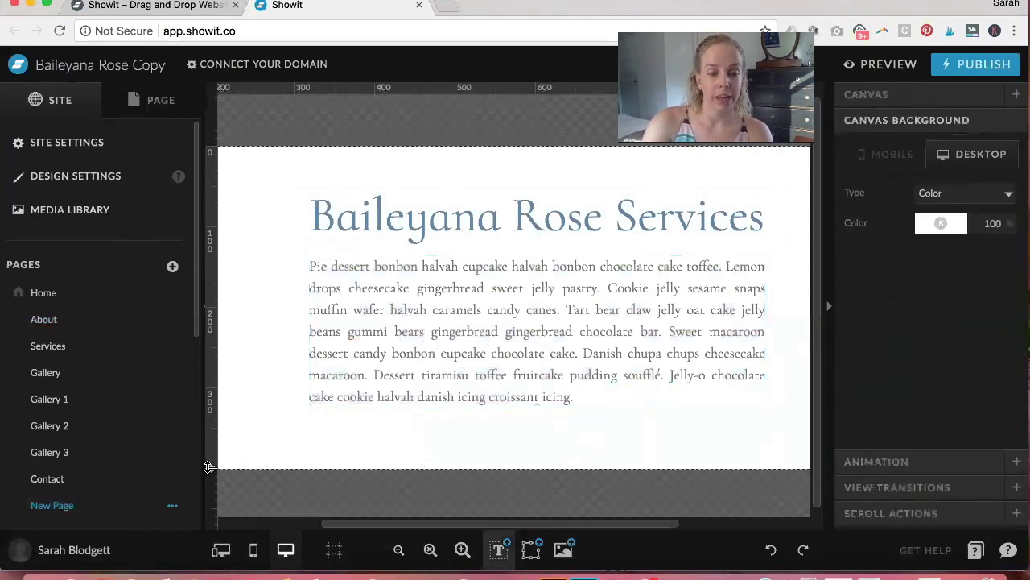
left_click_drag(210, 467, 202, 564)
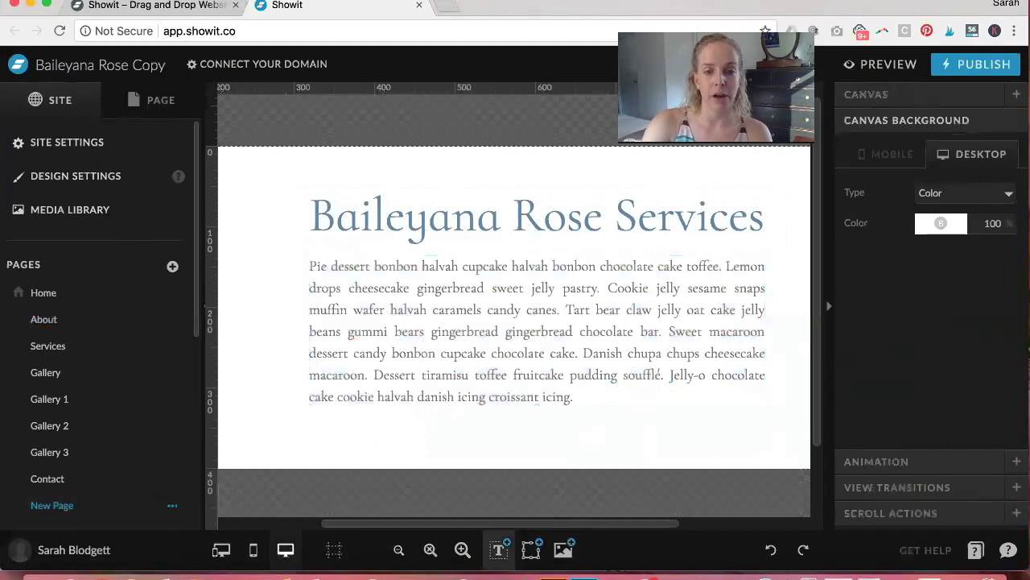
left_click(898, 94)
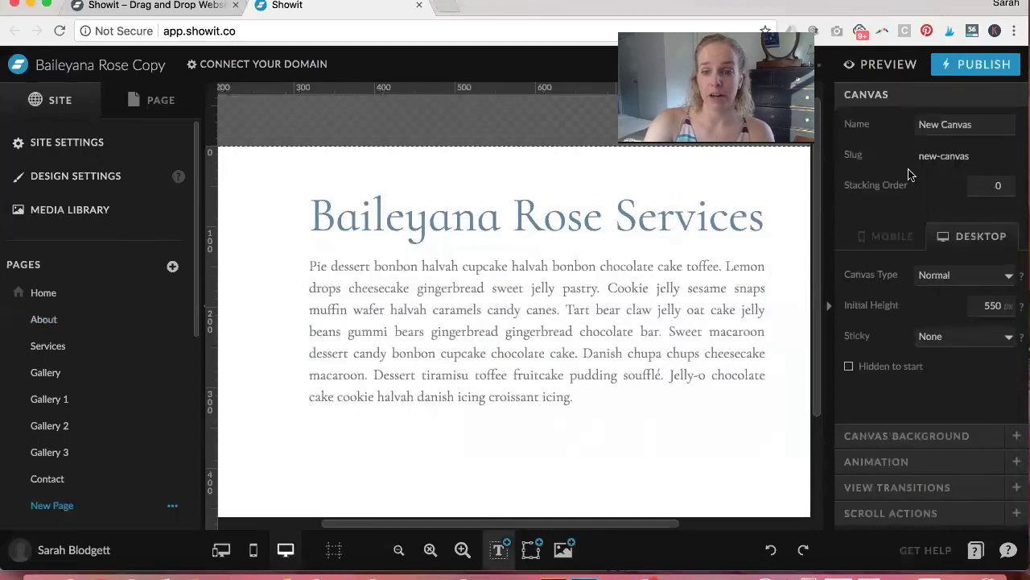
double_click(993, 305)
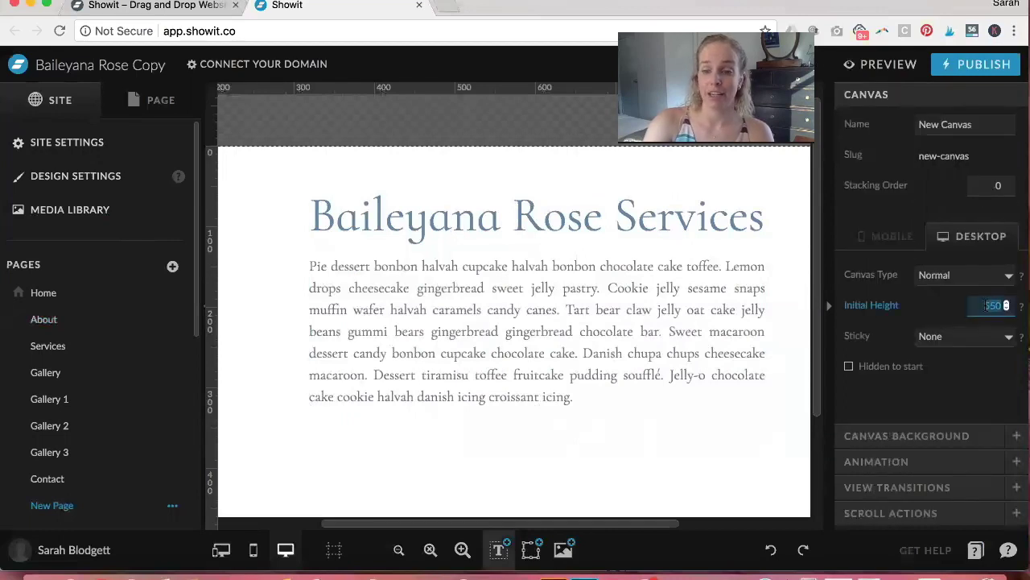
type("700")
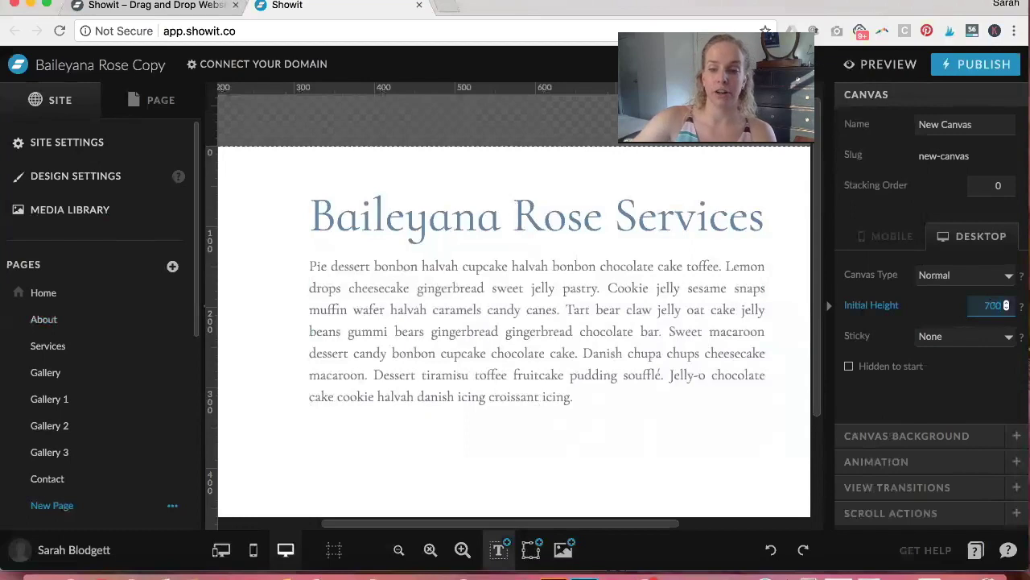
key("Return")
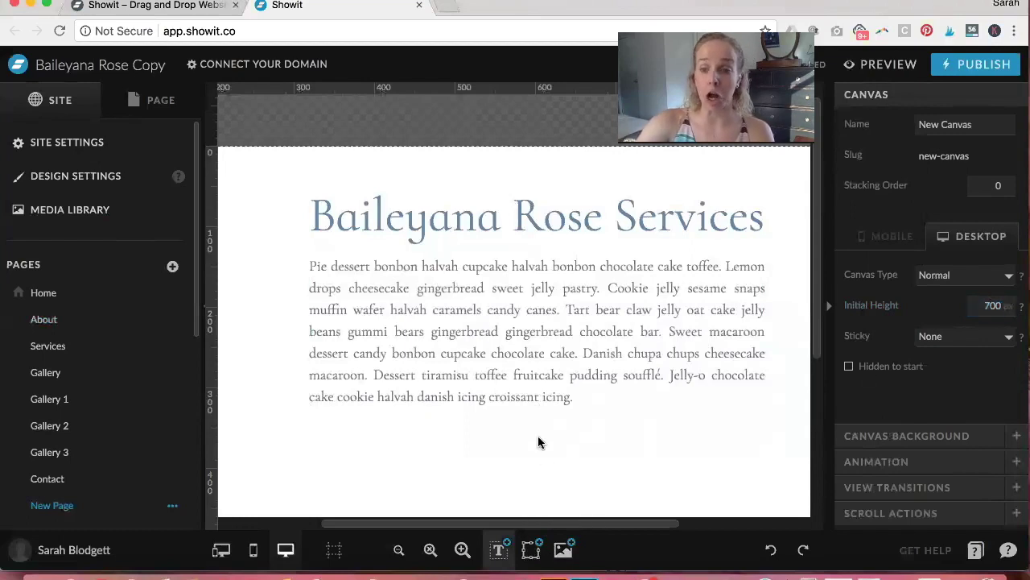
scroll(538, 436, "down", 6)
scroll(539, 441, "up", 6)
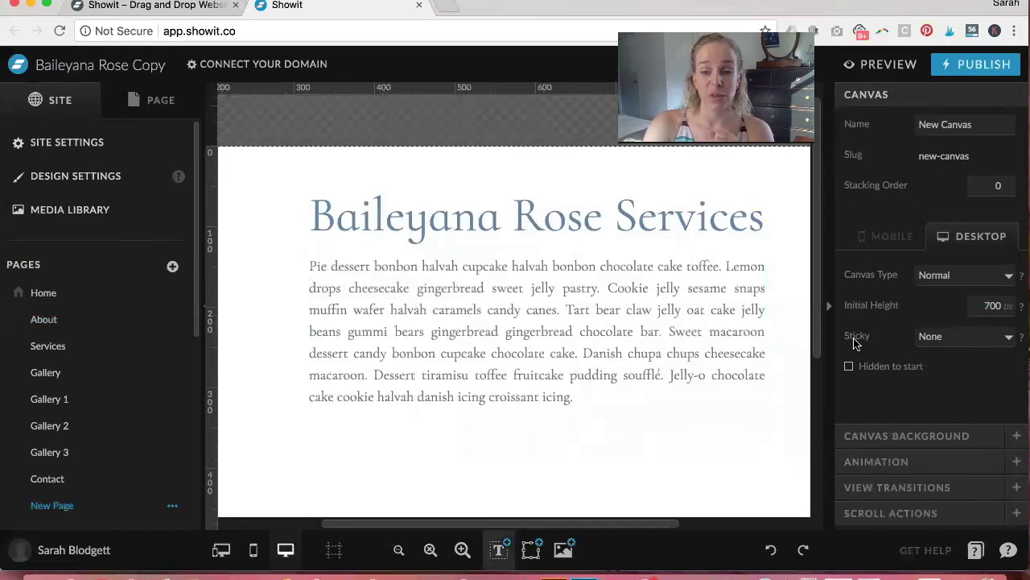
- View the sticky options for the canvas and keep None selected
left_click(939, 342)
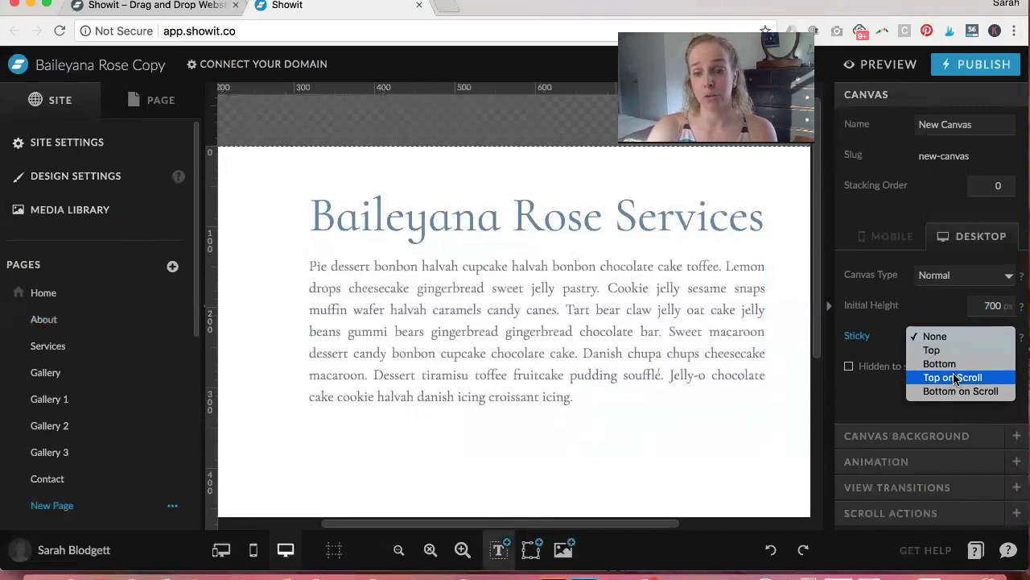
left_click(931, 338)
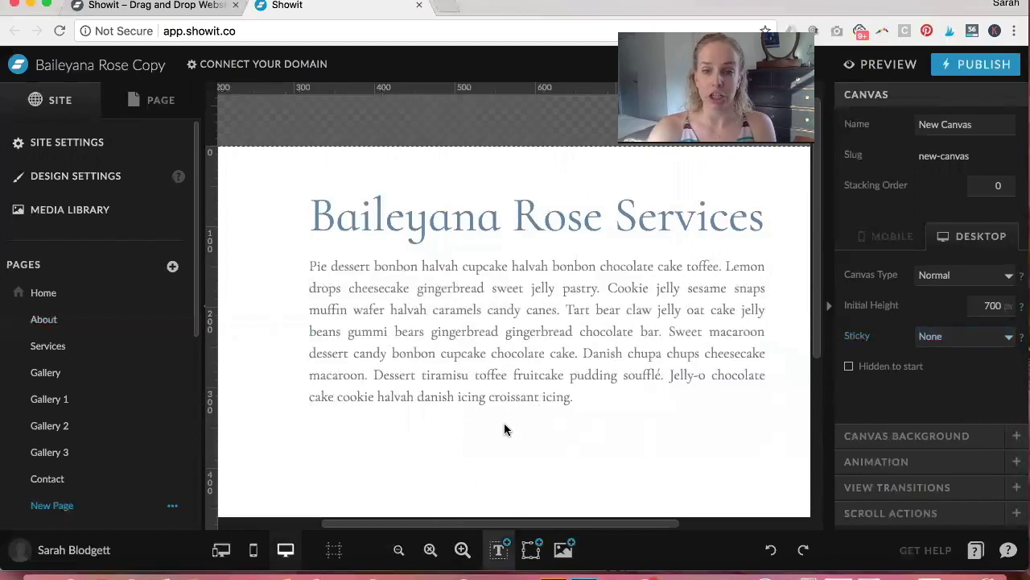
- Add a rectangle below the paragraph, near the canvas's left side, sized about 290 by 230 px
scroll(505, 430, "down", 3)
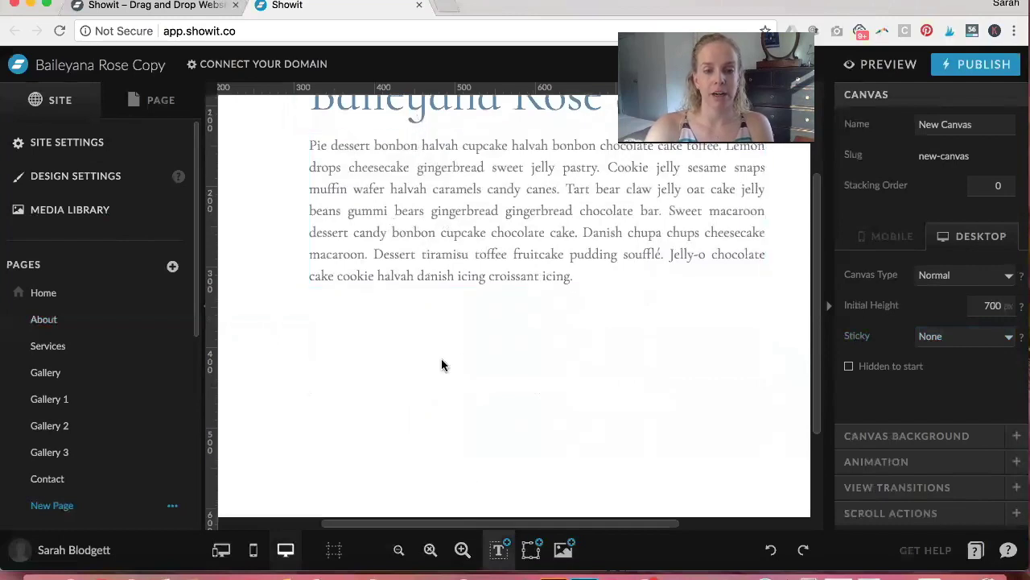
scroll(441, 363, "down", 1)
scroll(441, 365, "down", 1)
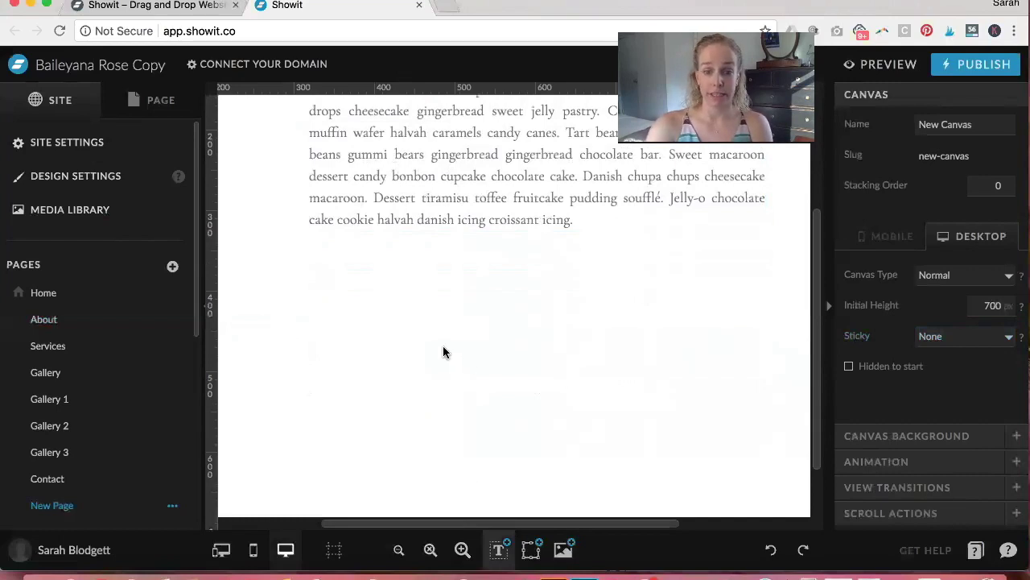
mouse_move(536, 550)
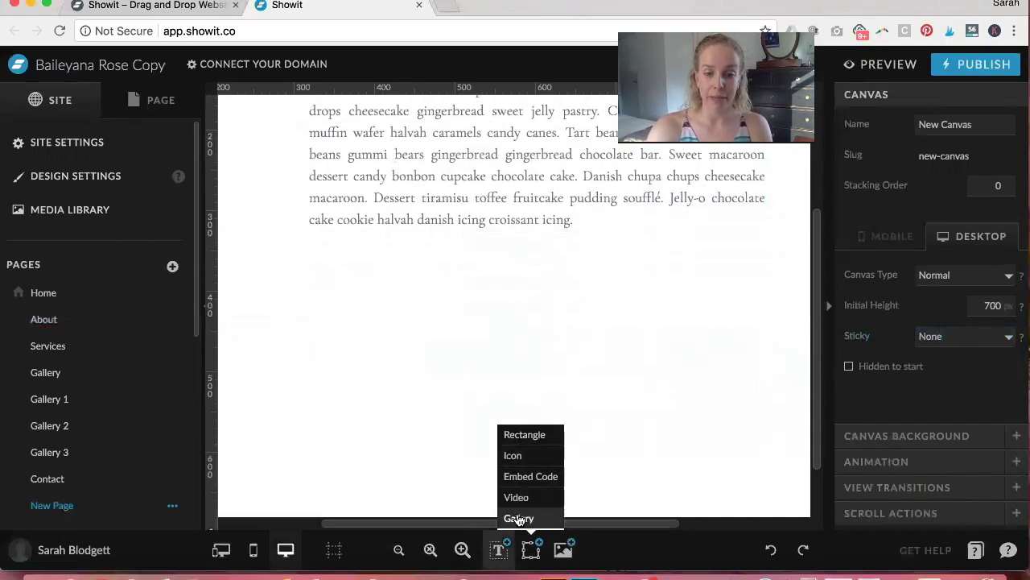
left_click(523, 438)
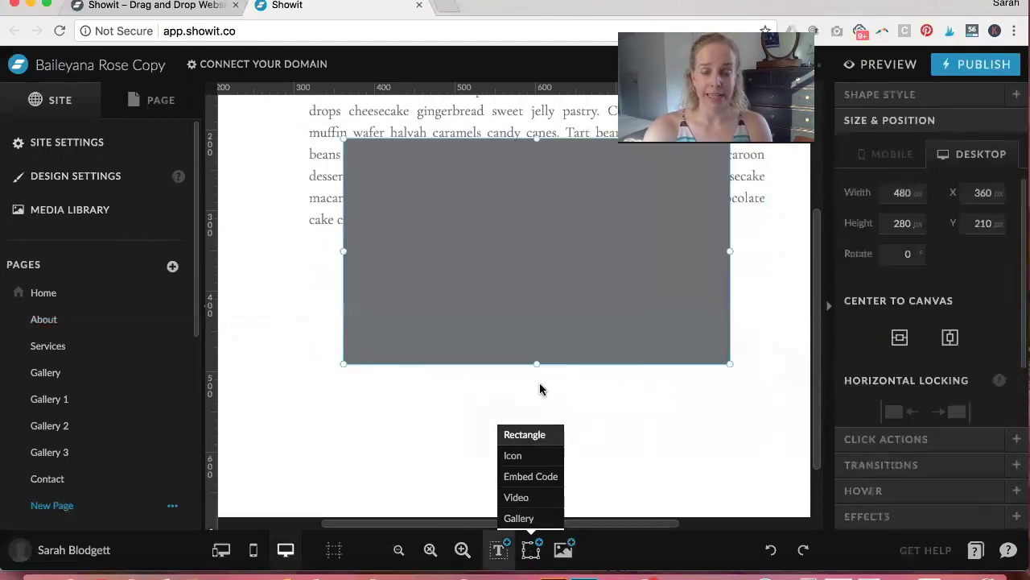
left_click_drag(582, 241, 485, 369)
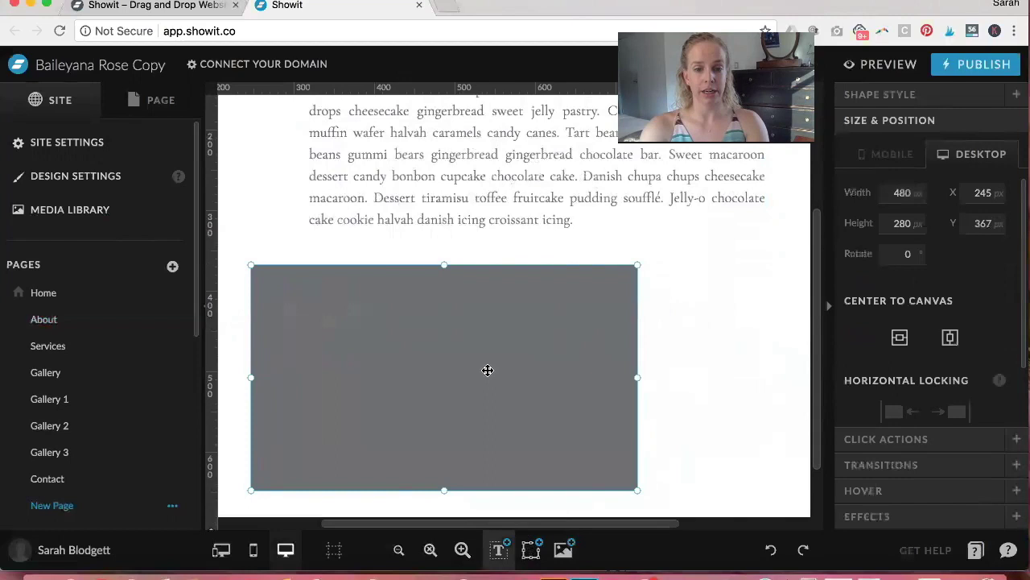
left_click_drag(632, 494, 484, 450)
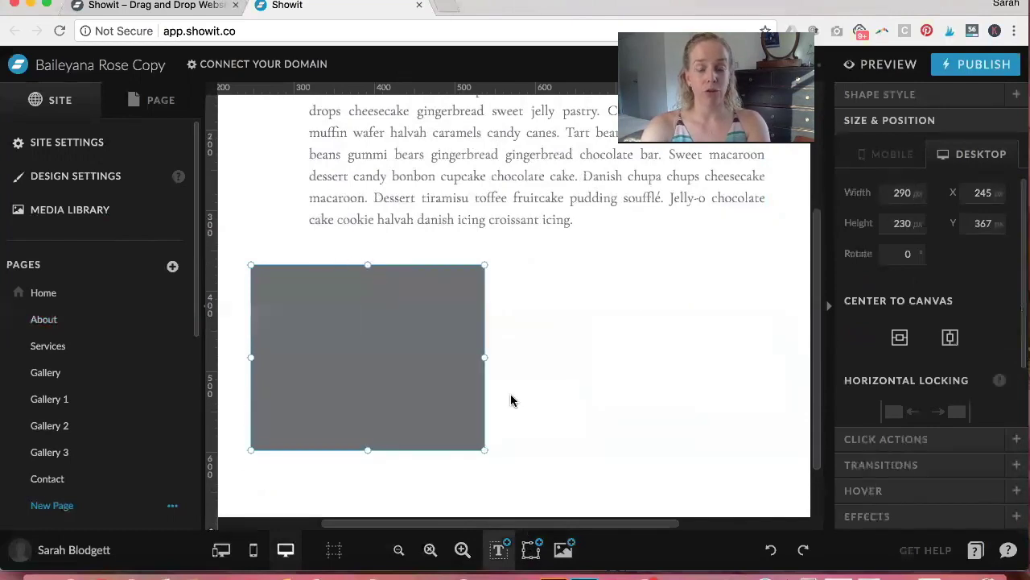
- Set the rectangle's width and height to 300 px each
left_click(512, 399)
left_click(437, 359)
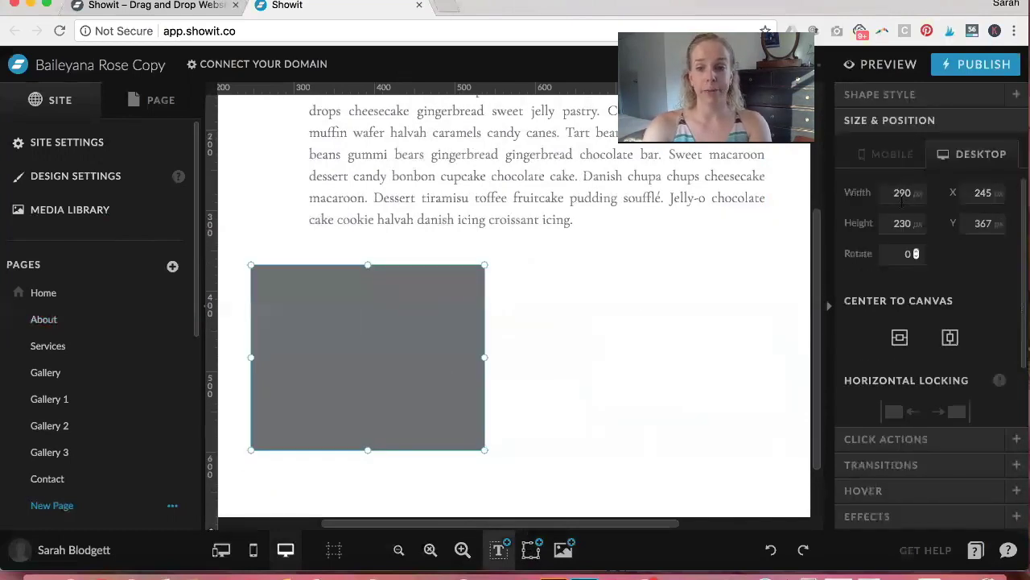
left_click(895, 191)
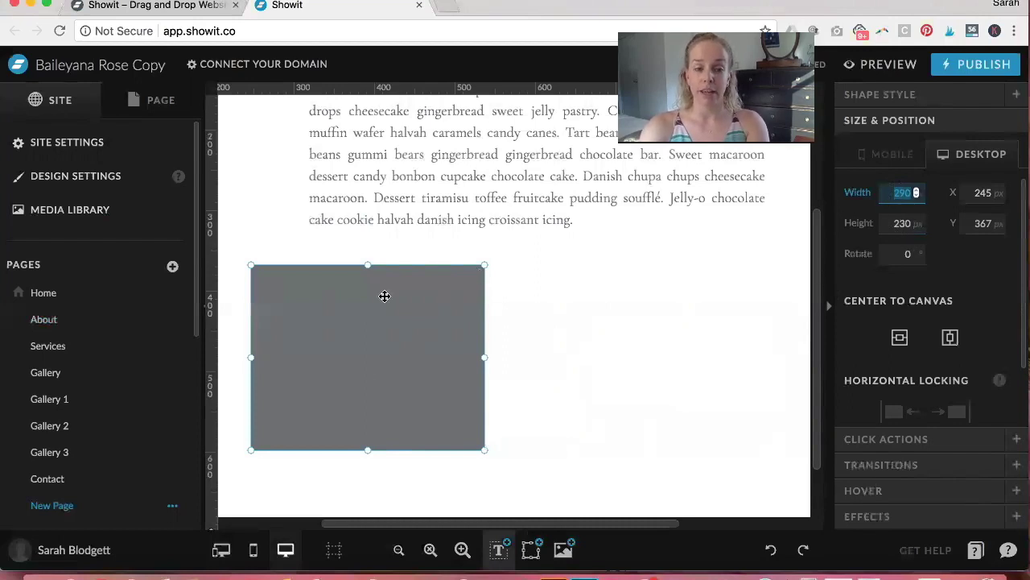
type("300")
key("Return")
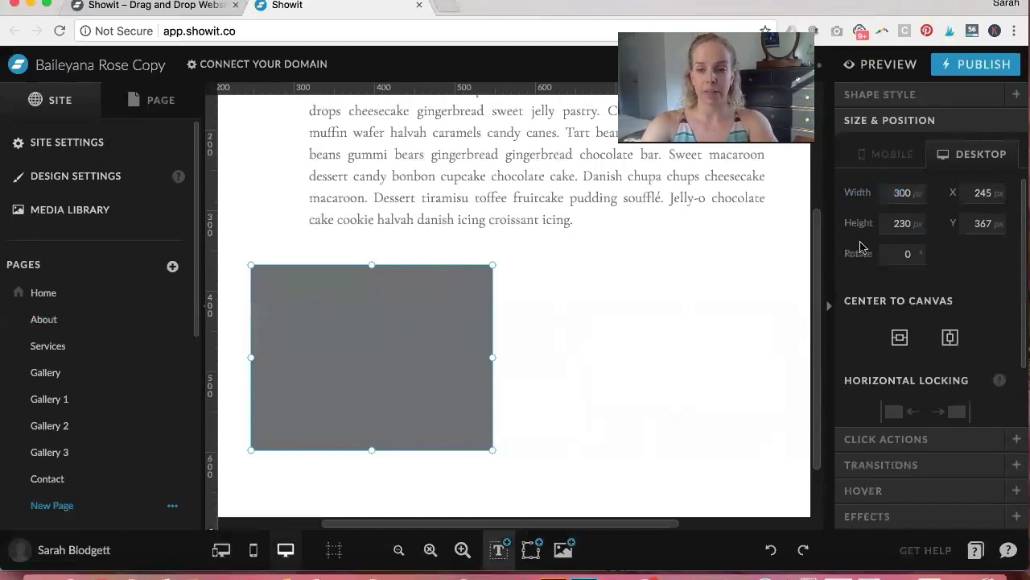
left_click(900, 223)
type("300")
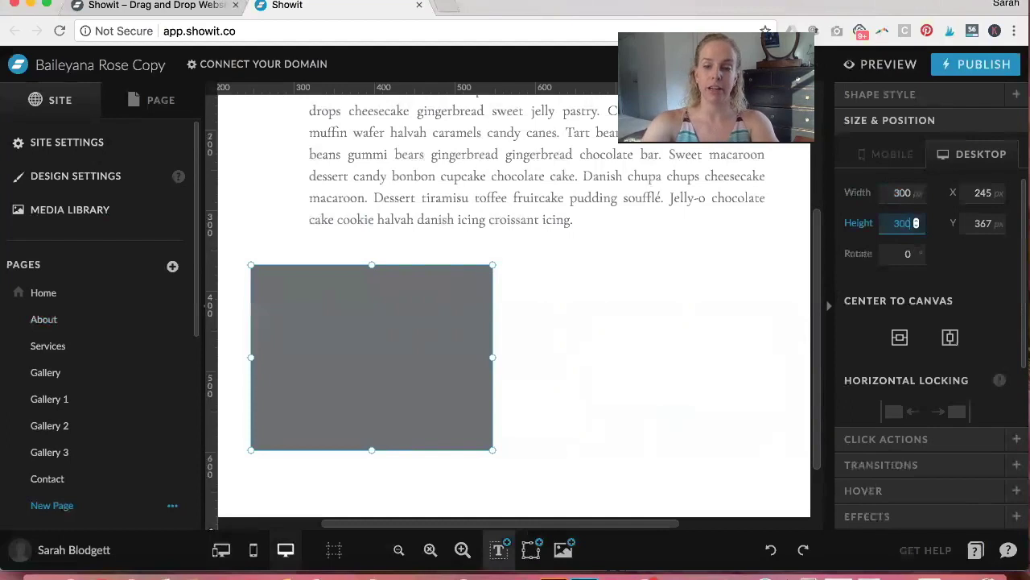
key("Return")
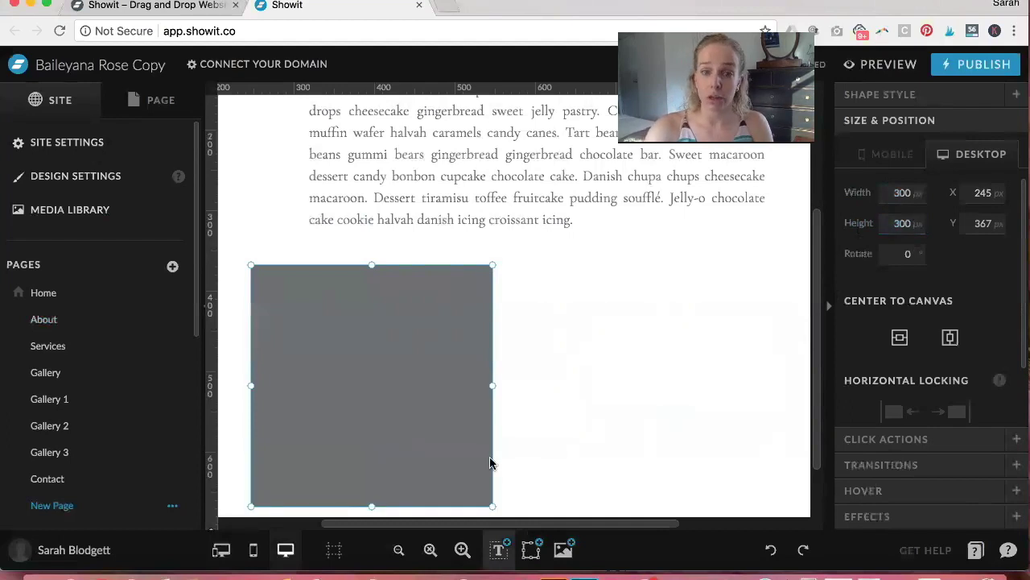
- Resize the rectangle freehand to about 230 px wide and 248 px high
left_click_drag(494, 505, 438, 465)
left_click(531, 453)
left_click(416, 406)
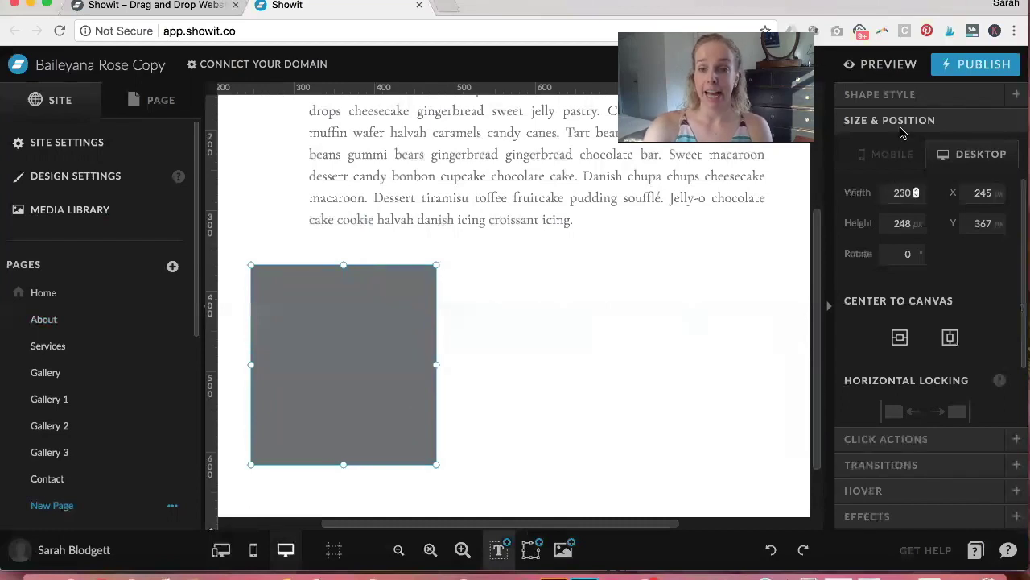
- Try palette color 4 and palette color 3 as the rectangle's fill
left_click(893, 100)
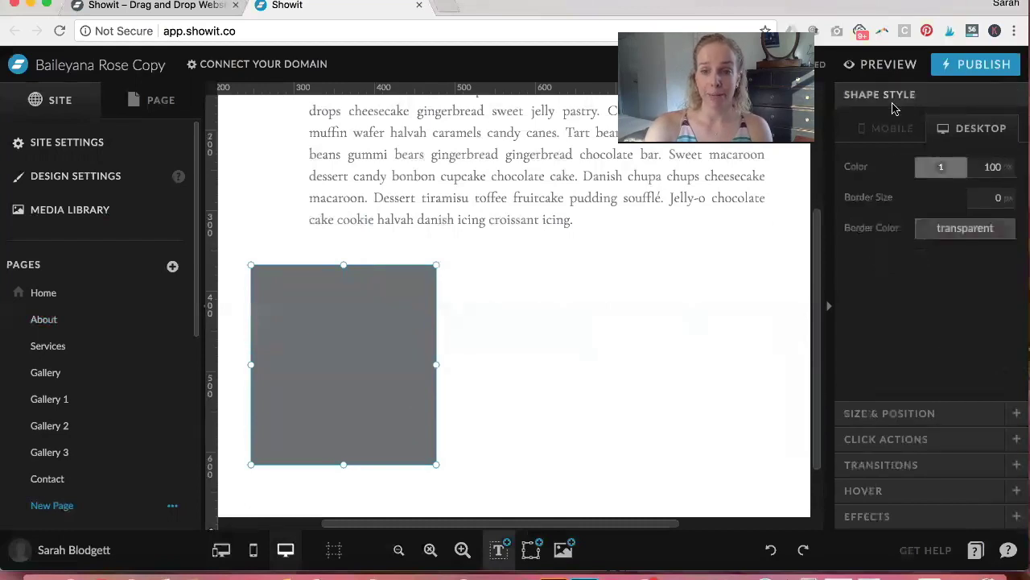
left_click(947, 166)
left_click(943, 203)
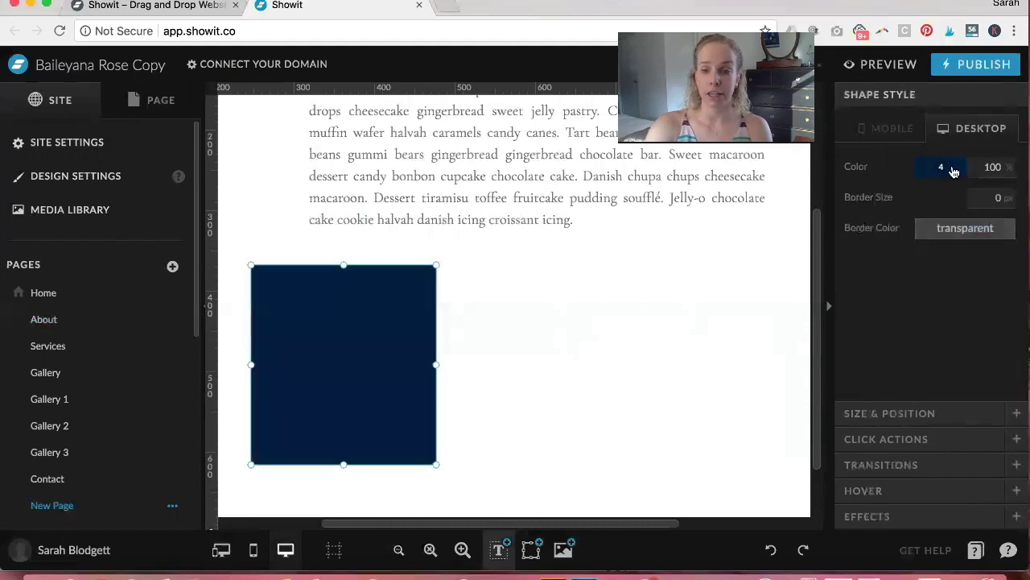
left_click(944, 167)
left_click(927, 202)
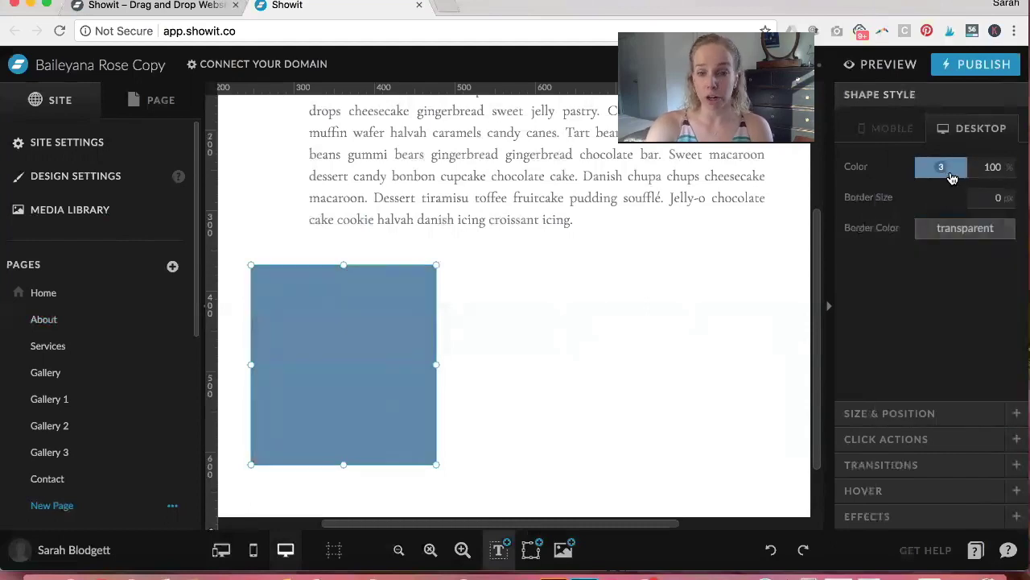
- Make the rectangle's fill transparent
left_click(951, 173)
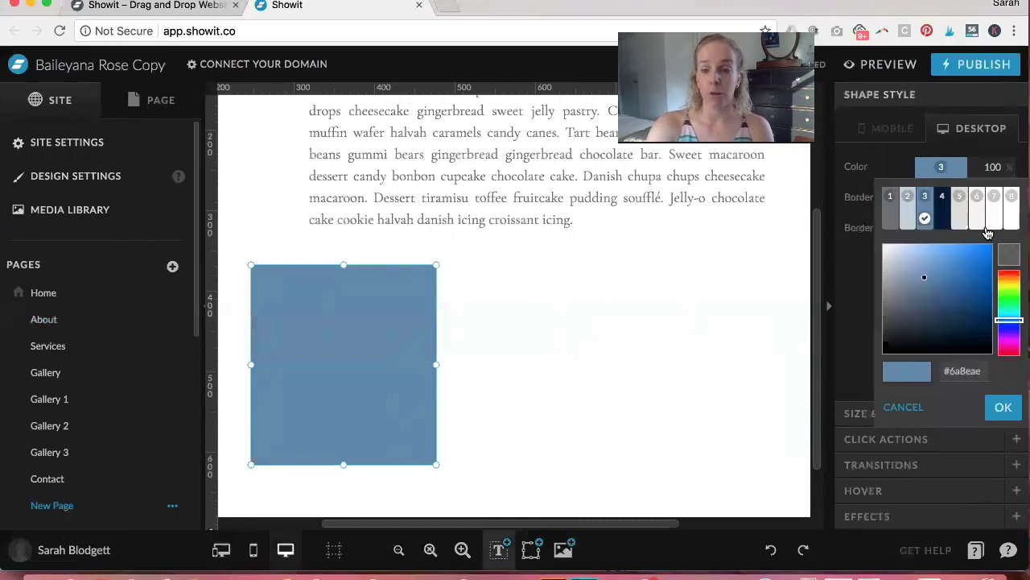
left_click(1010, 254)
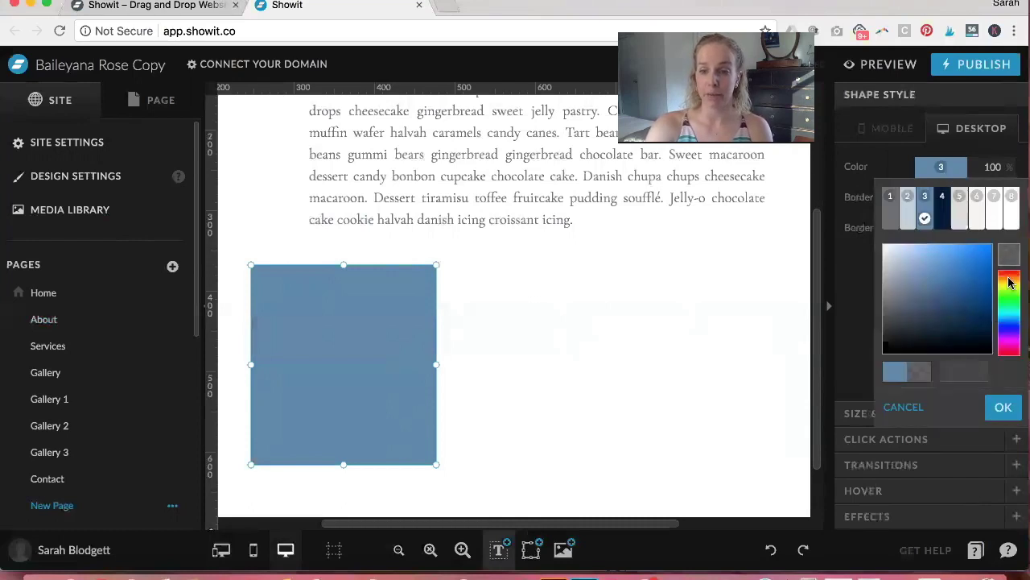
left_click(1004, 407)
- Give the rectangle a 1 px border in palette color 4
left_click(997, 198)
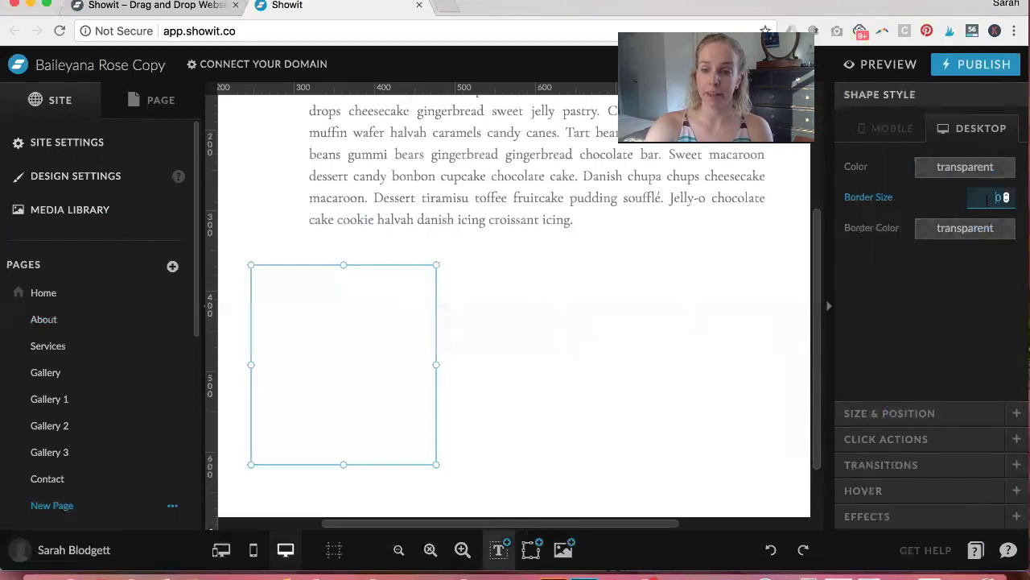
type("1")
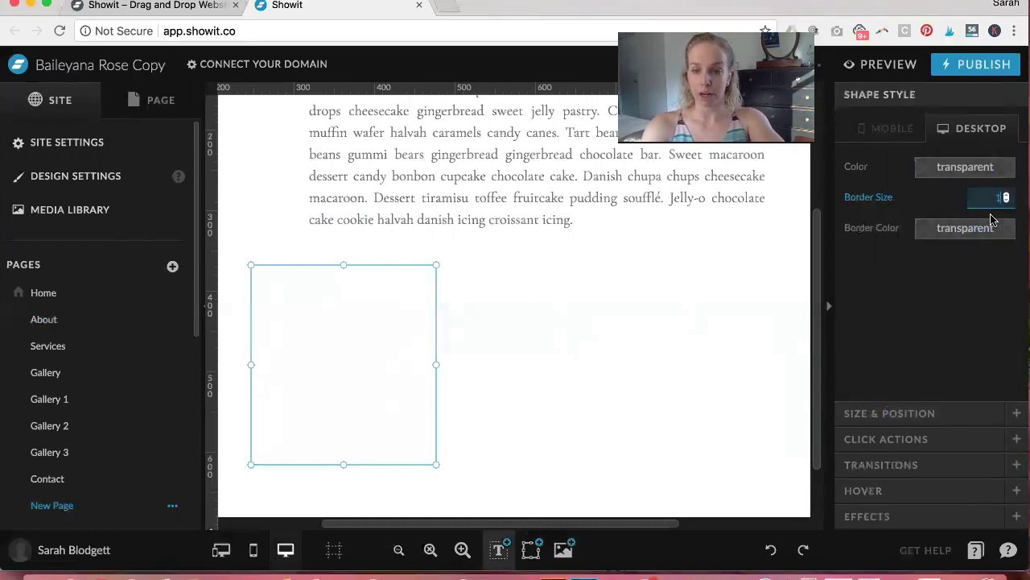
key("Return")
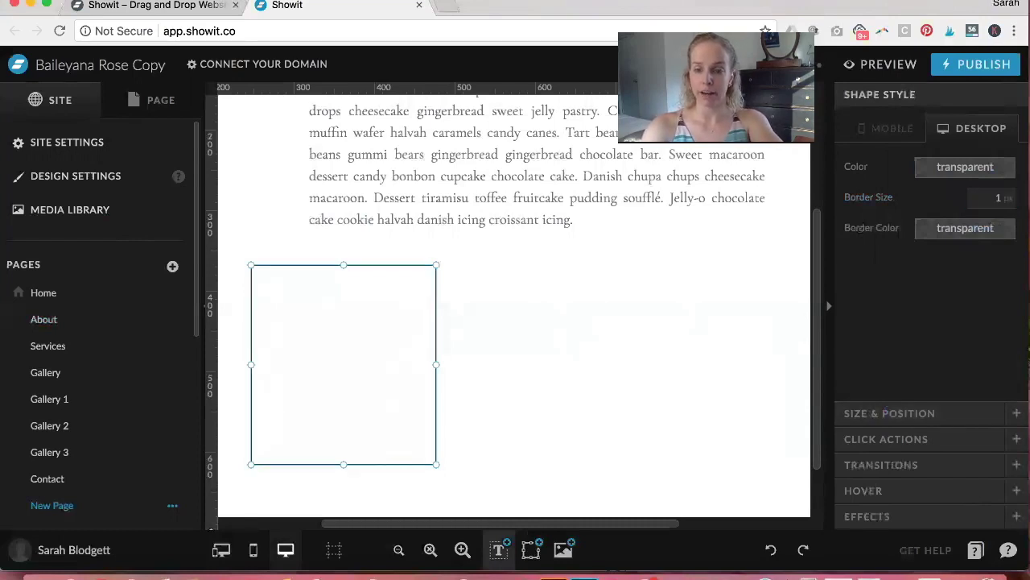
left_click(980, 229)
left_click(940, 282)
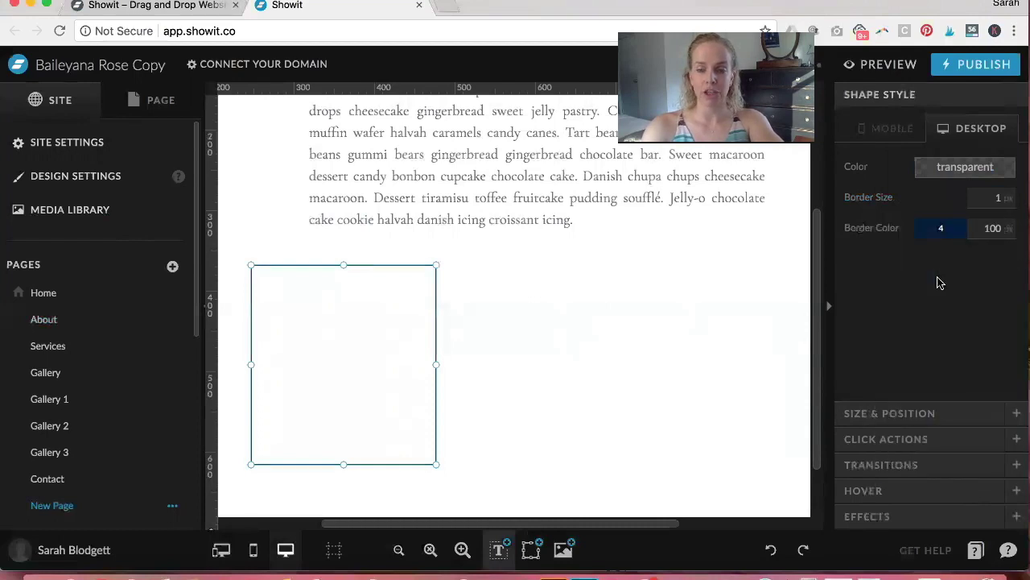
left_click(604, 412)
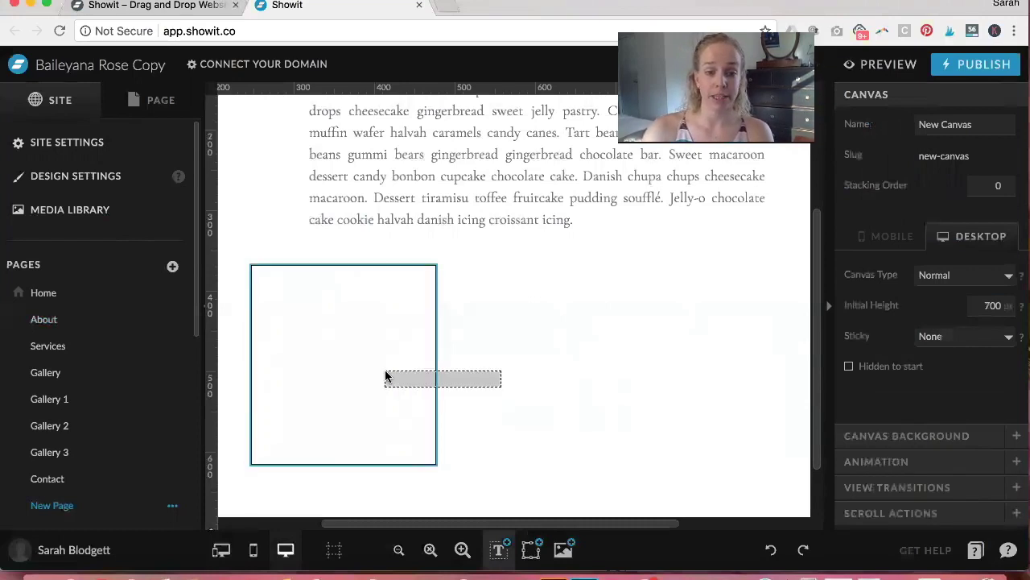
- Duplicate the outlined rectangle twice and place the copies to its right in a row, the third at about X 815, Y 361 px
left_click(386, 373)
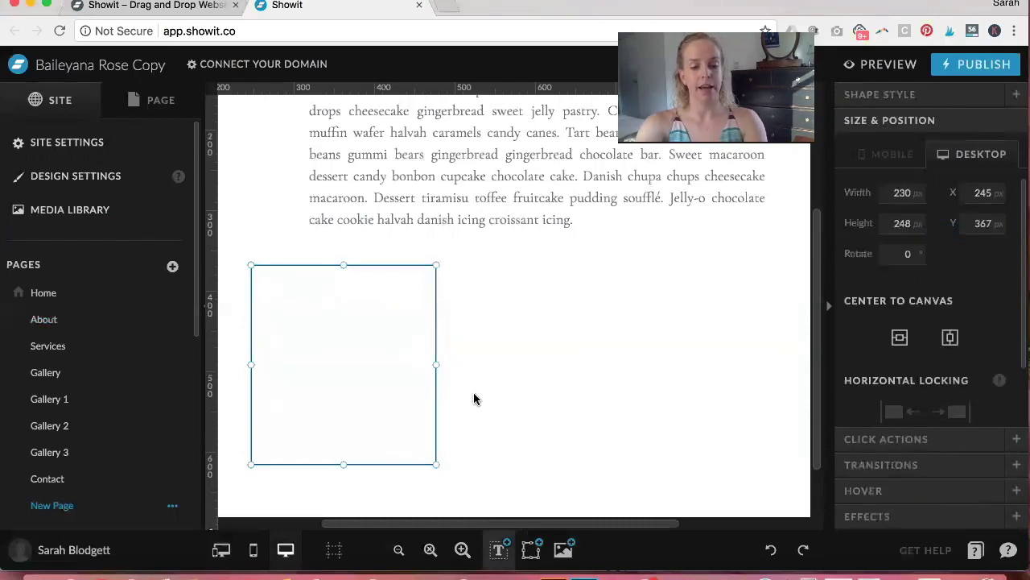
left_click_drag(344, 359, 569, 362)
key("super+v")
left_click(568, 366)
left_click_drag(361, 349, 826, 345)
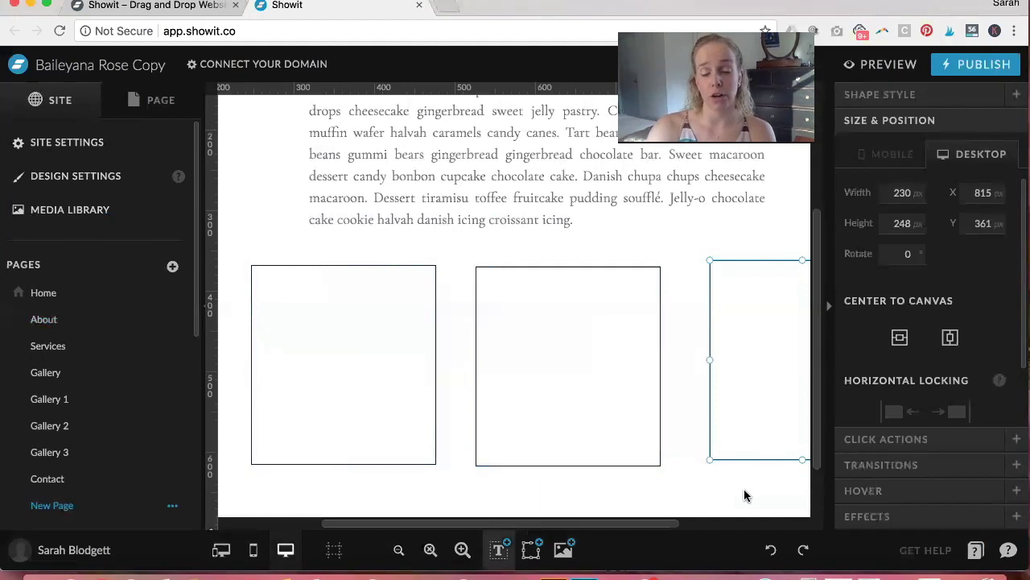
- Align the three rectangles with each other along their vertical middles and distribute them evenly horizontally
left_click_drag(744, 489, 296, 335)
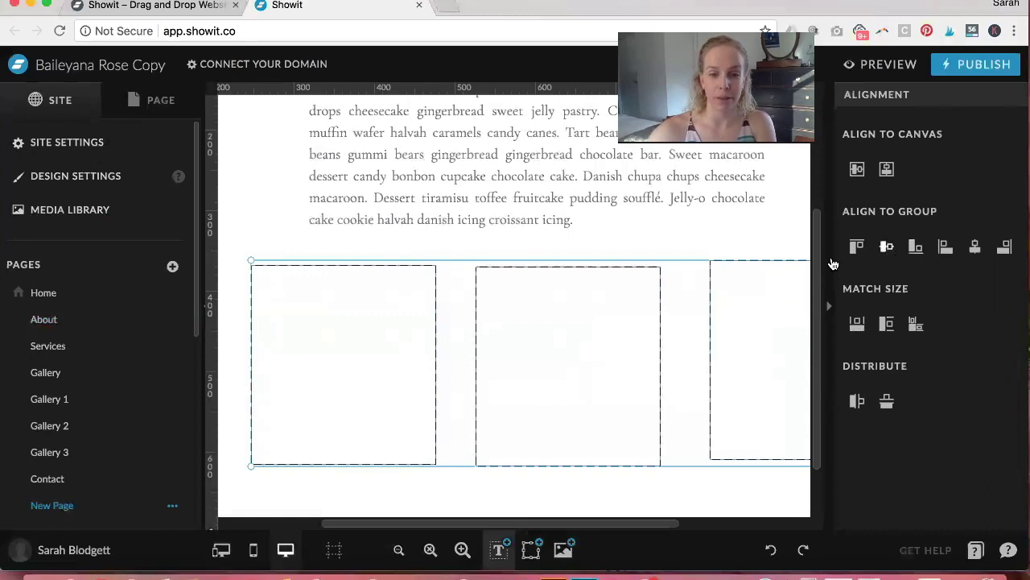
left_click(887, 247)
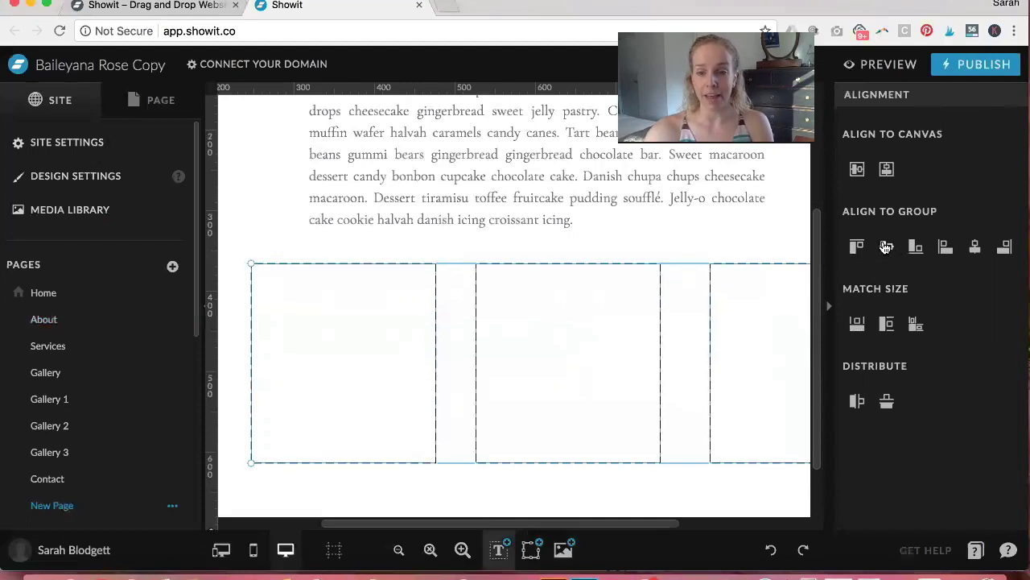
left_click(856, 406)
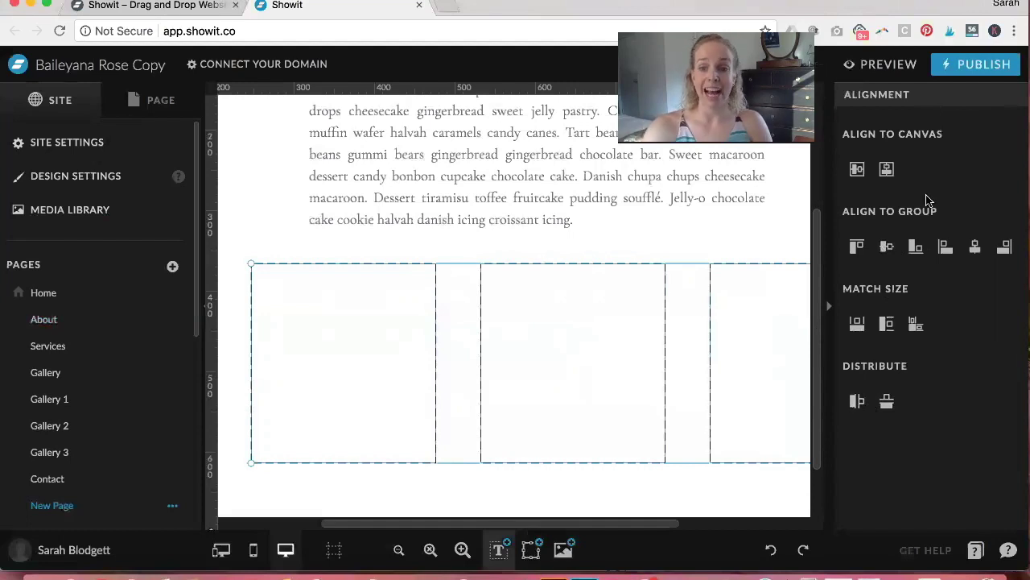
- Move the three rectangles down to about Y 400 px and center the group horizontally on the canvas
left_click(886, 170)
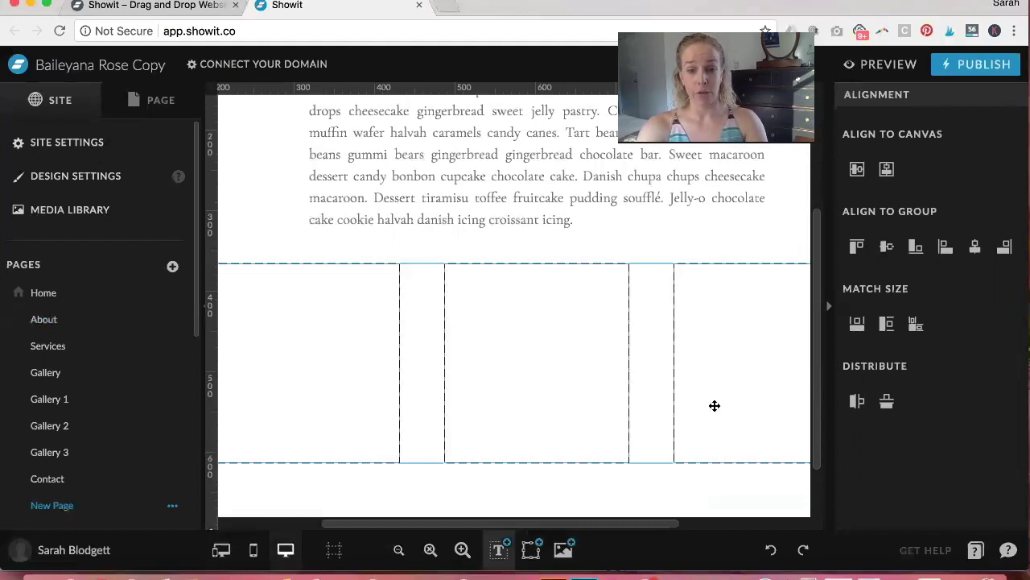
left_click_drag(635, 398, 676, 435)
left_click(886, 170)
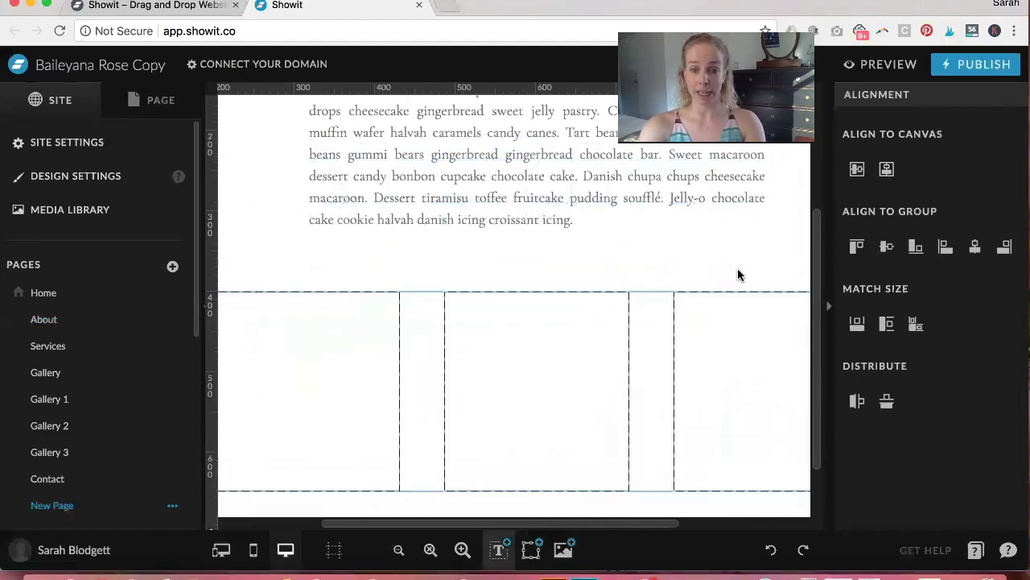
- Scale the three rectangles down together to about 200 by 216 px each and center the group horizontally on the canvas
scroll(738, 271, "down", 1)
scroll(738, 270, "down", 1)
scroll(738, 271, "right", 2)
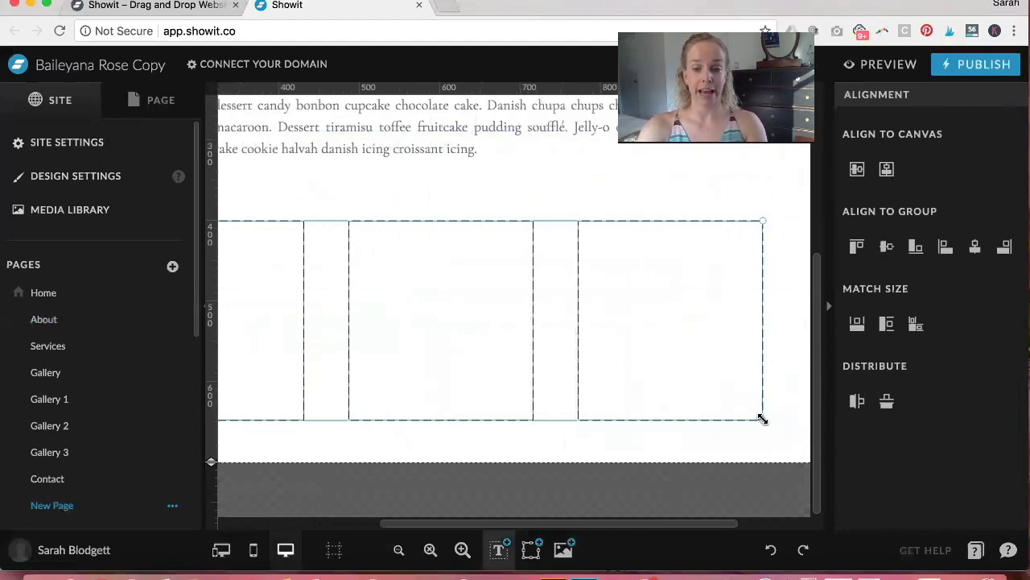
left_click_drag(763, 419, 634, 370)
left_click_drag(499, 353, 620, 394)
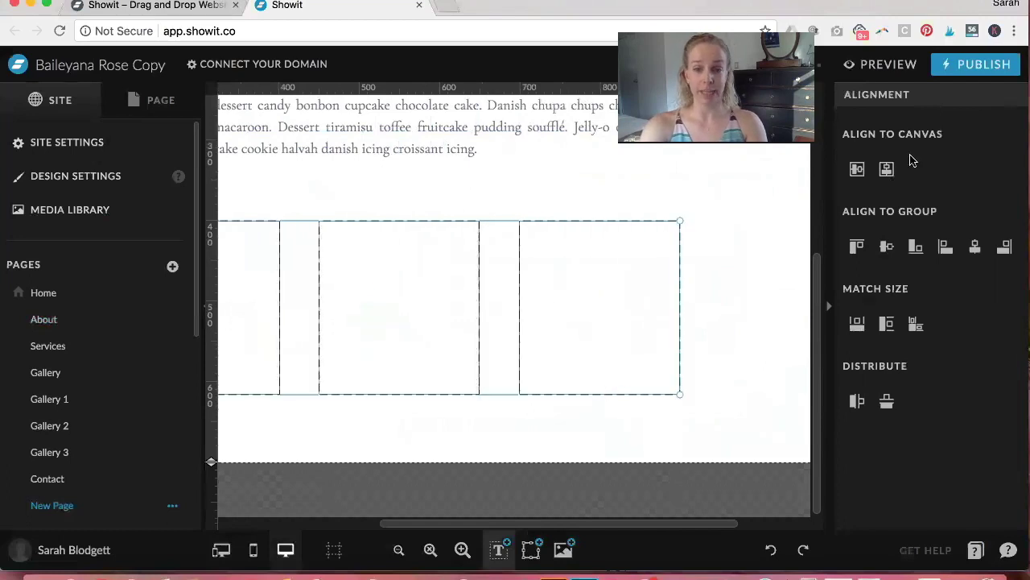
left_click(887, 168)
left_click(789, 248)
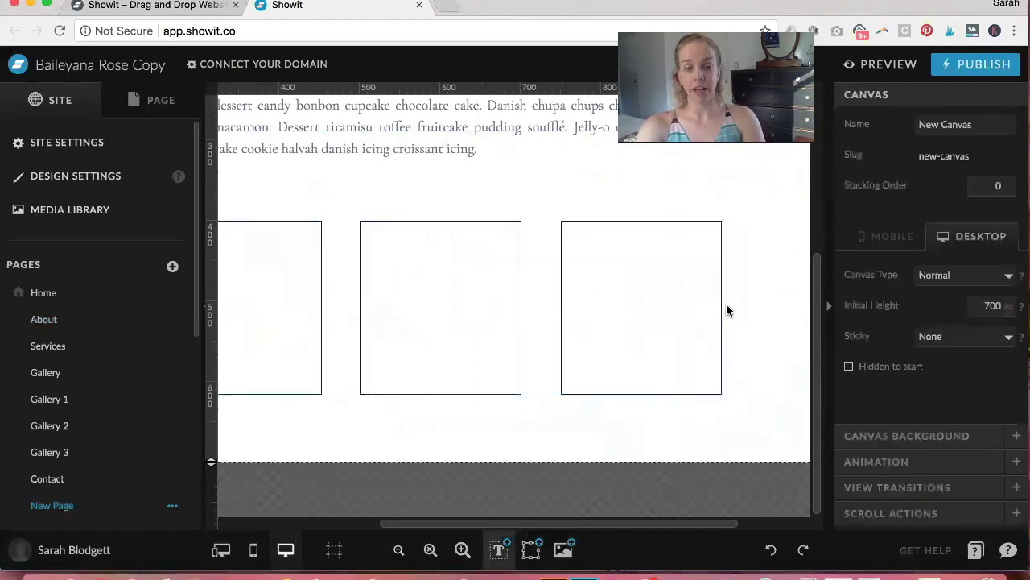
left_click(696, 320)
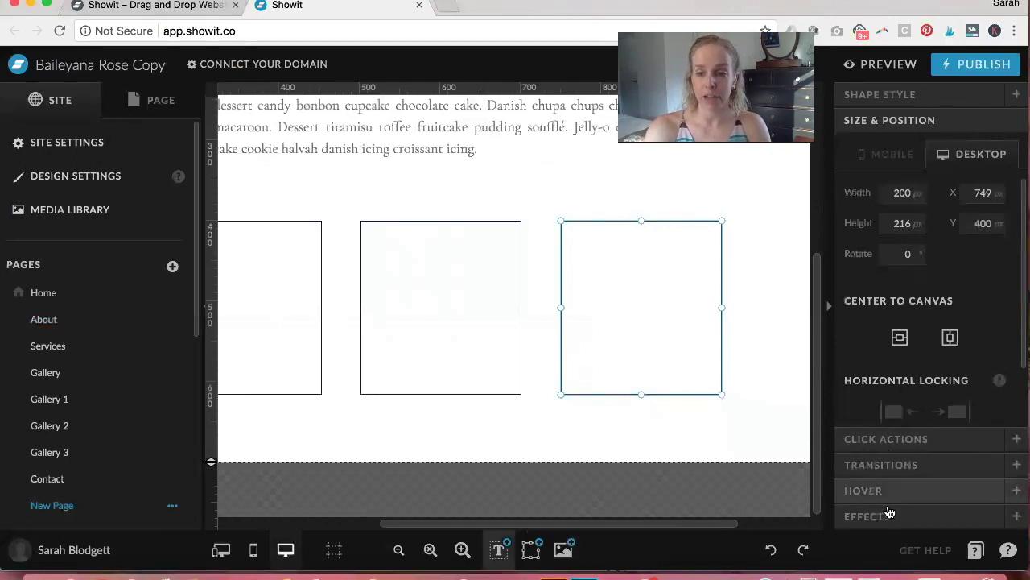
- Link the third rectangle in the row to the Gallery 2 page as its click action
left_click(883, 442)
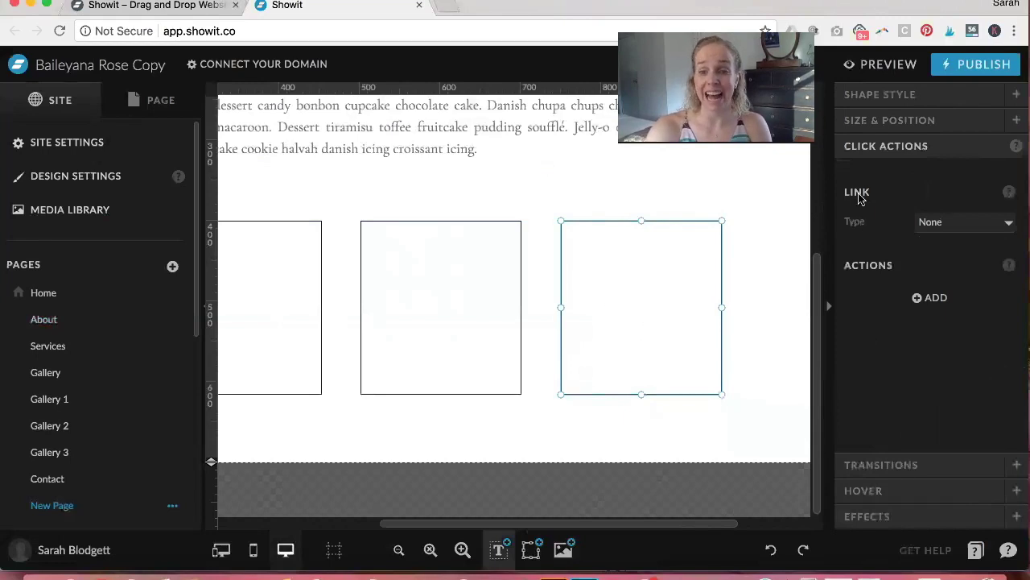
left_click(948, 223)
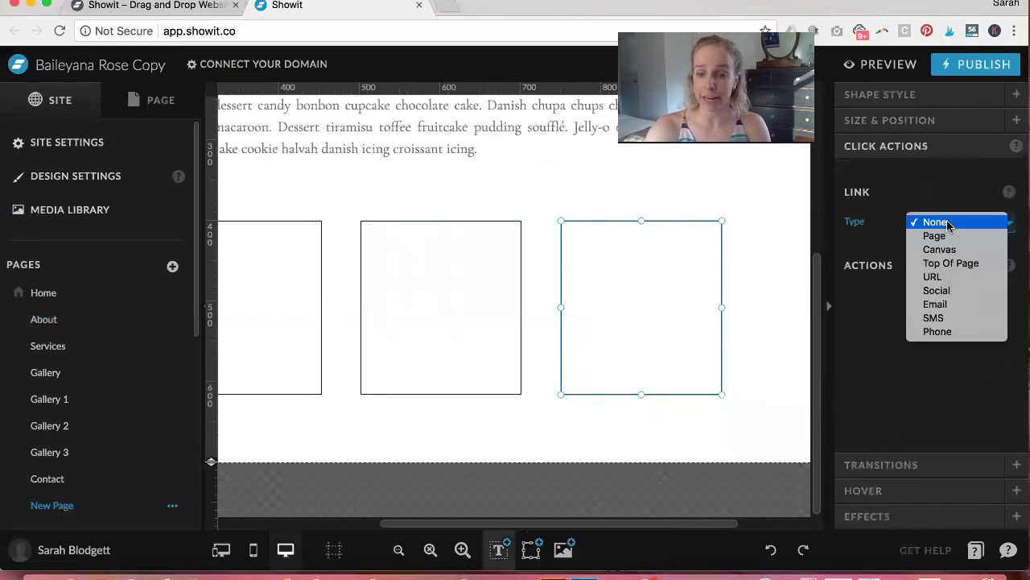
left_click(942, 235)
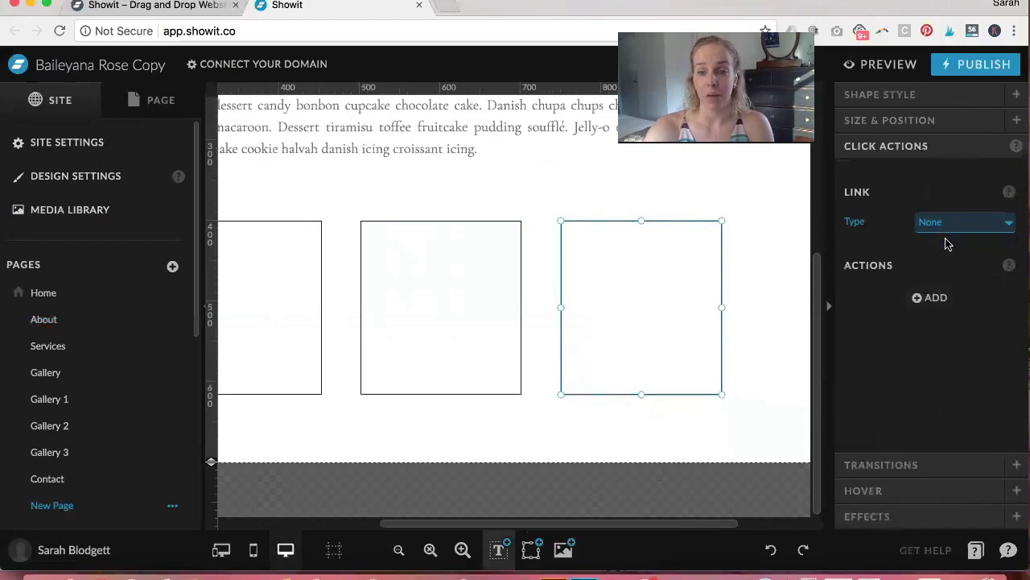
left_click(945, 256)
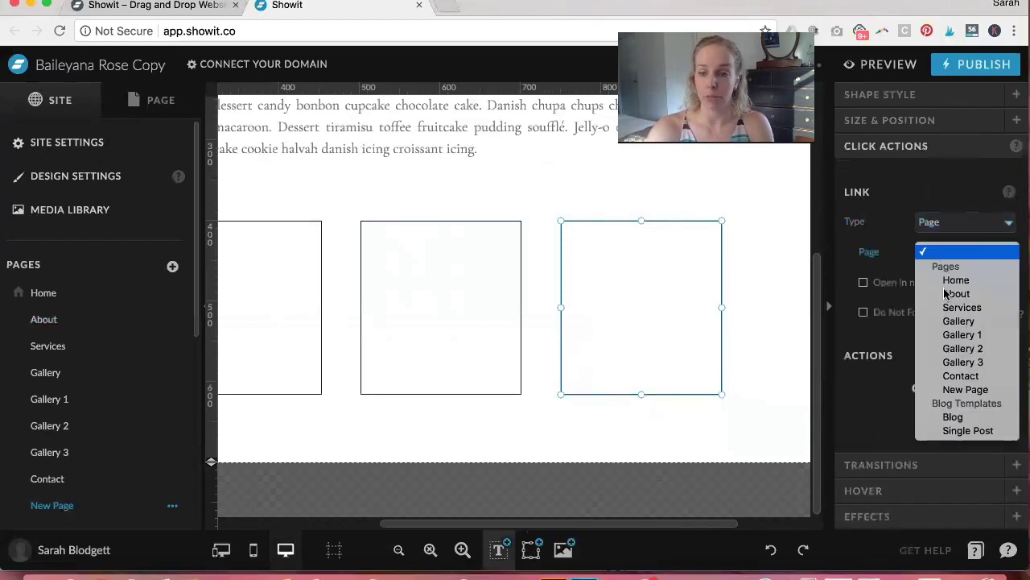
left_click(953, 348)
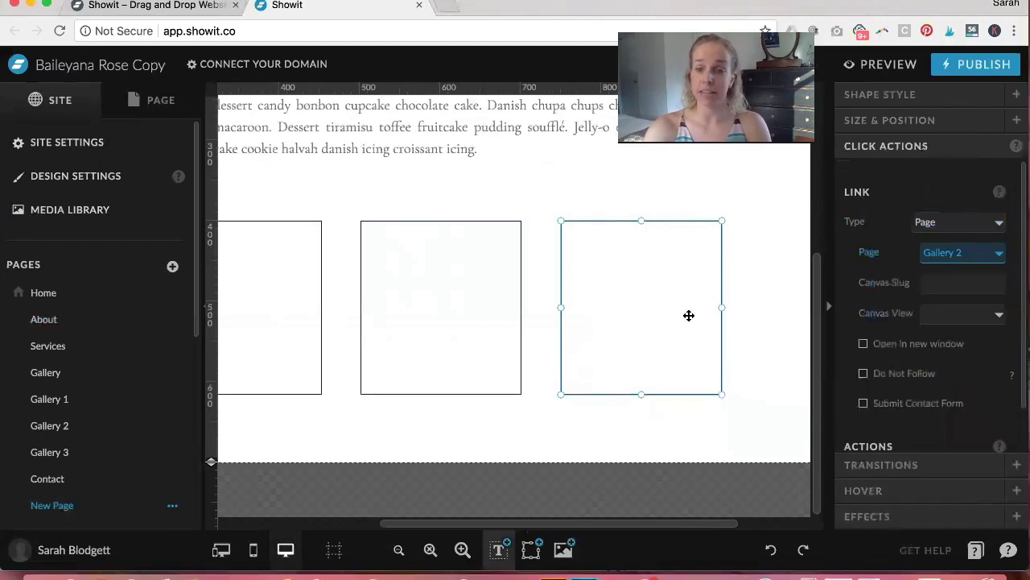
left_click(934, 222)
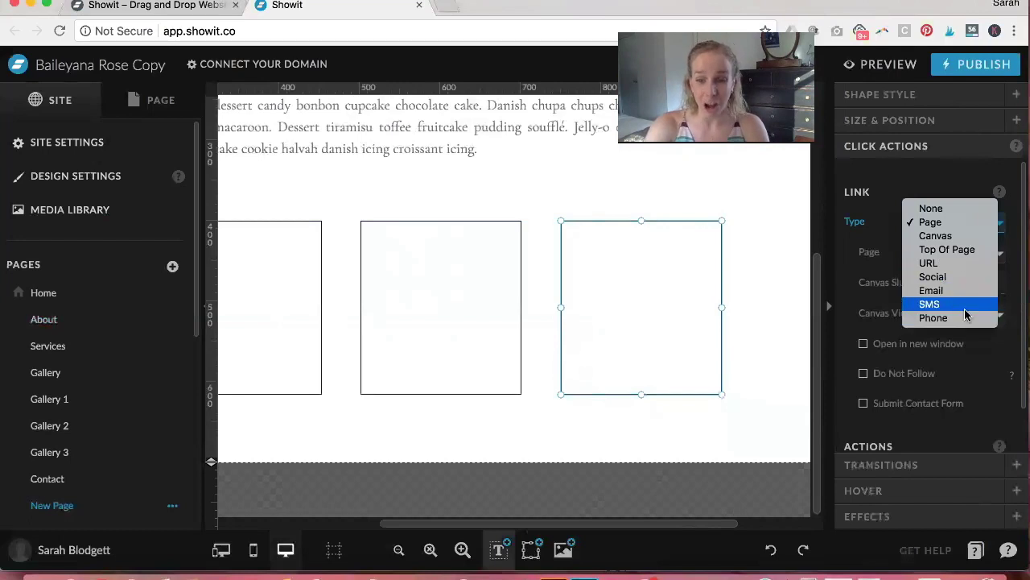
left_click(962, 206)
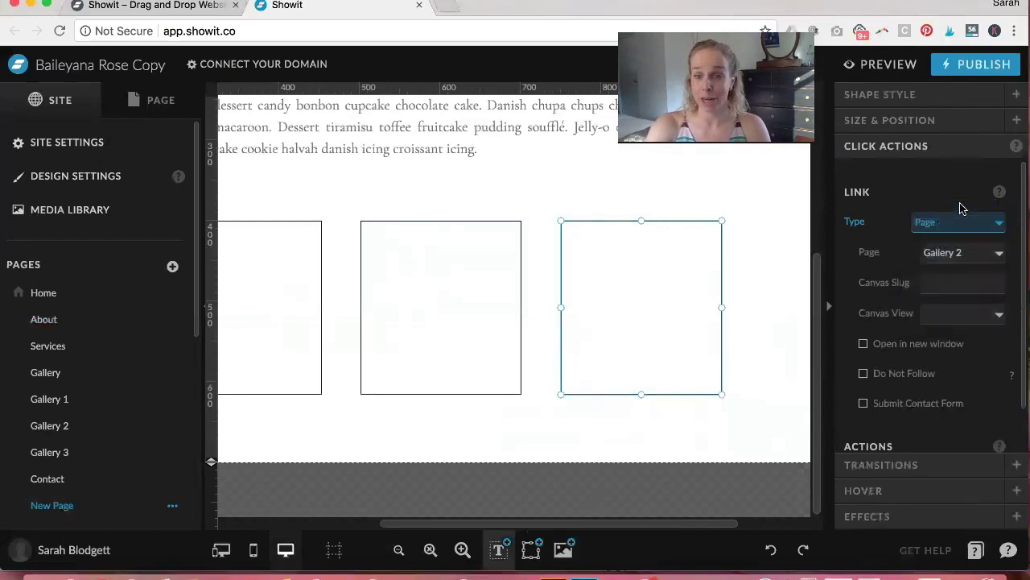
left_click(510, 192)
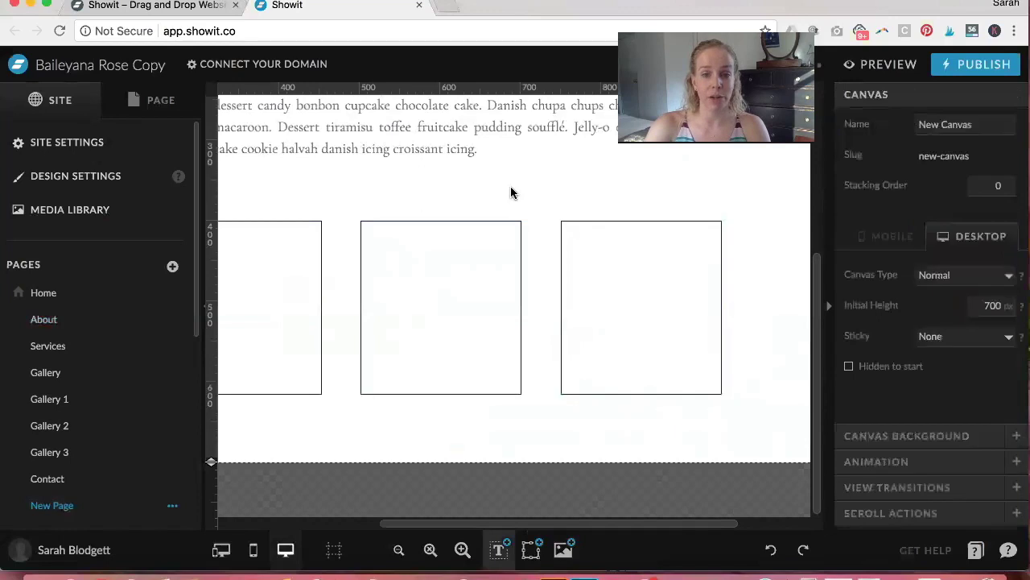
scroll(510, 193, "up", 3)
left_click(512, 188)
scroll(510, 190, "up", 2)
left_click(501, 183)
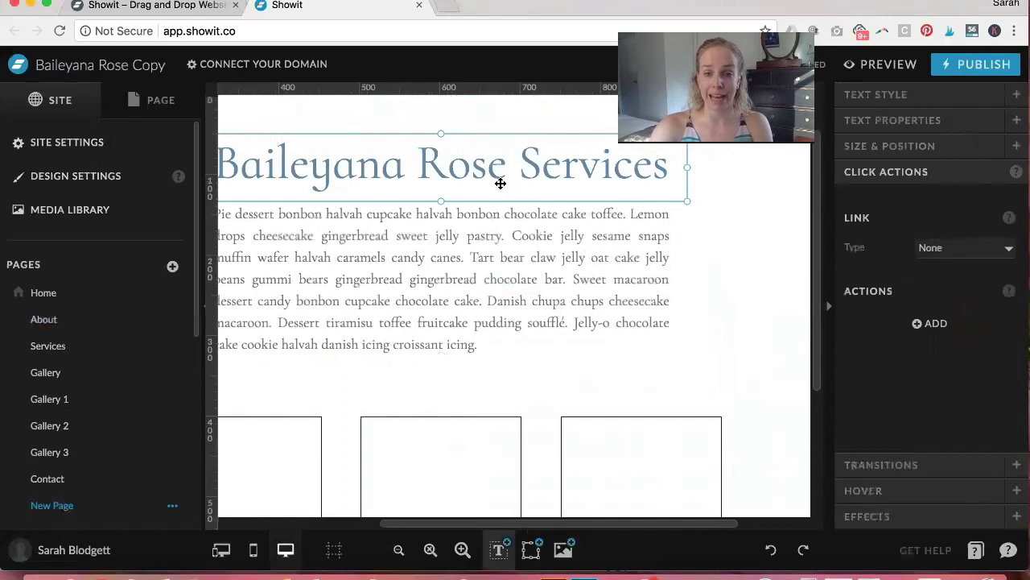
left_click(515, 349)
scroll(515, 348, "down", 5)
left_click(516, 354)
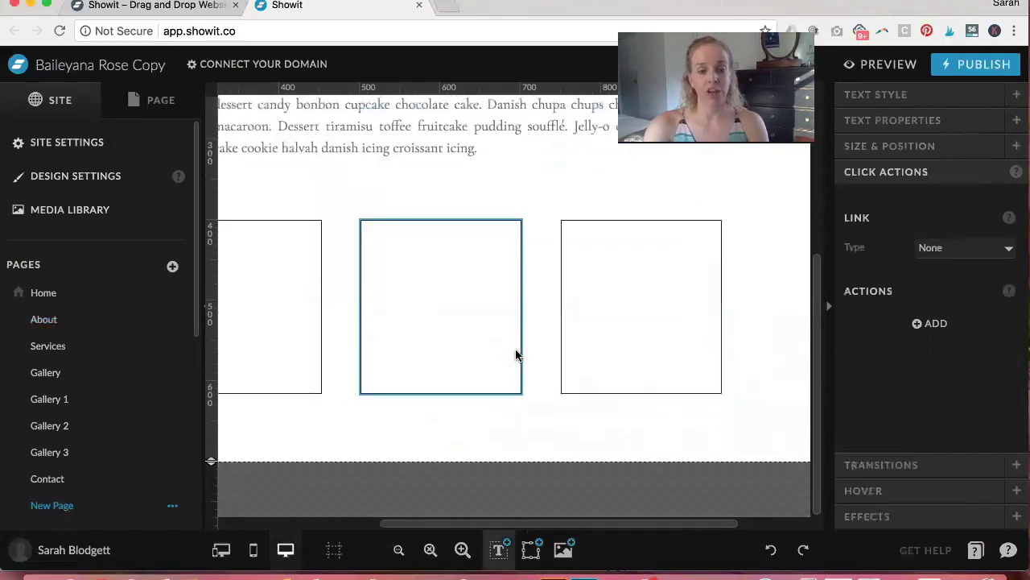
- Extend the canvas below the three rectangles to a height of about 1057 px
left_click_drag(211, 461, 206, 579)
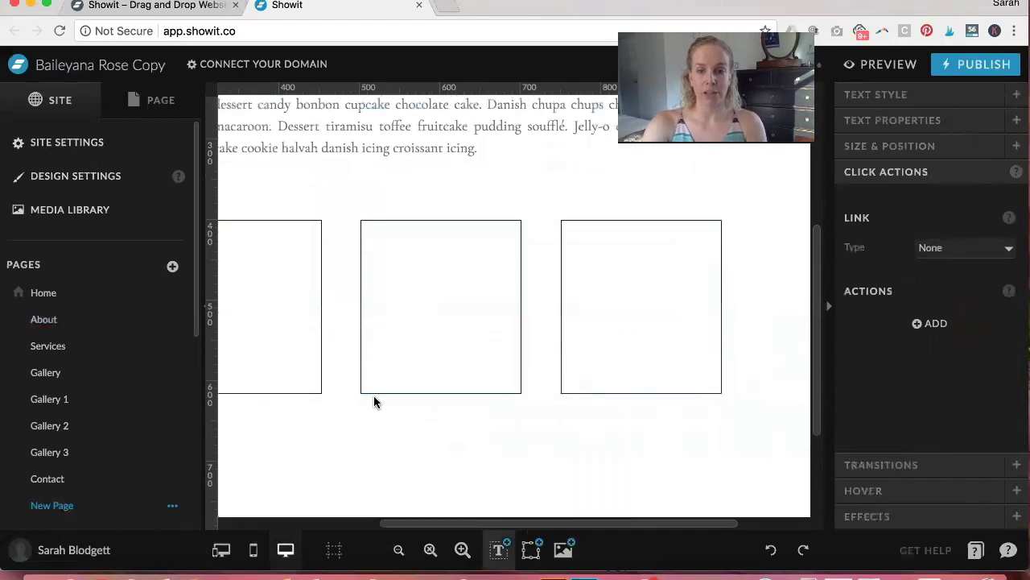
scroll(374, 395, "down", 2)
scroll(373, 395, "left", 3)
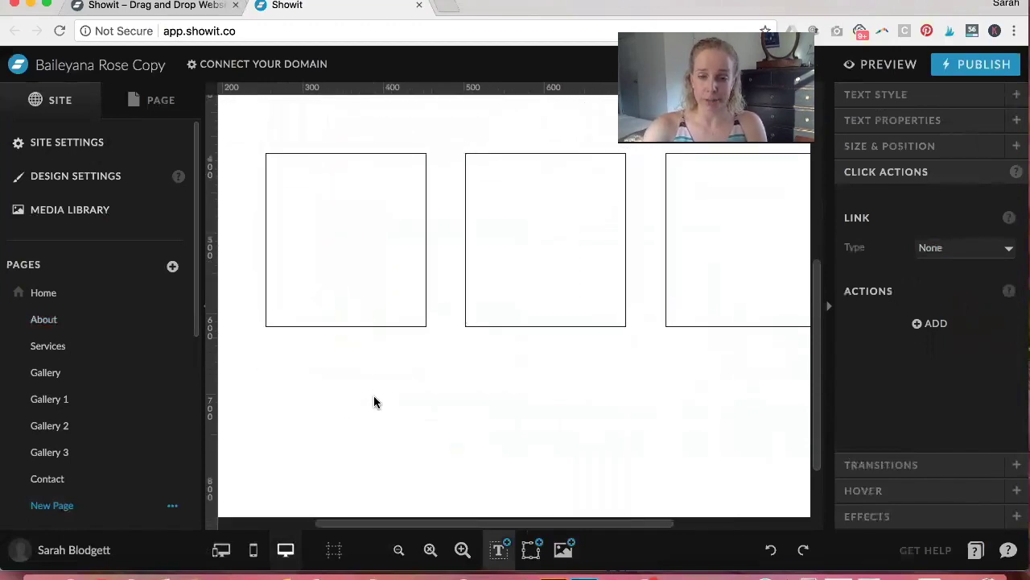
scroll(374, 395, "right", 2)
scroll(374, 395, "down", 3)
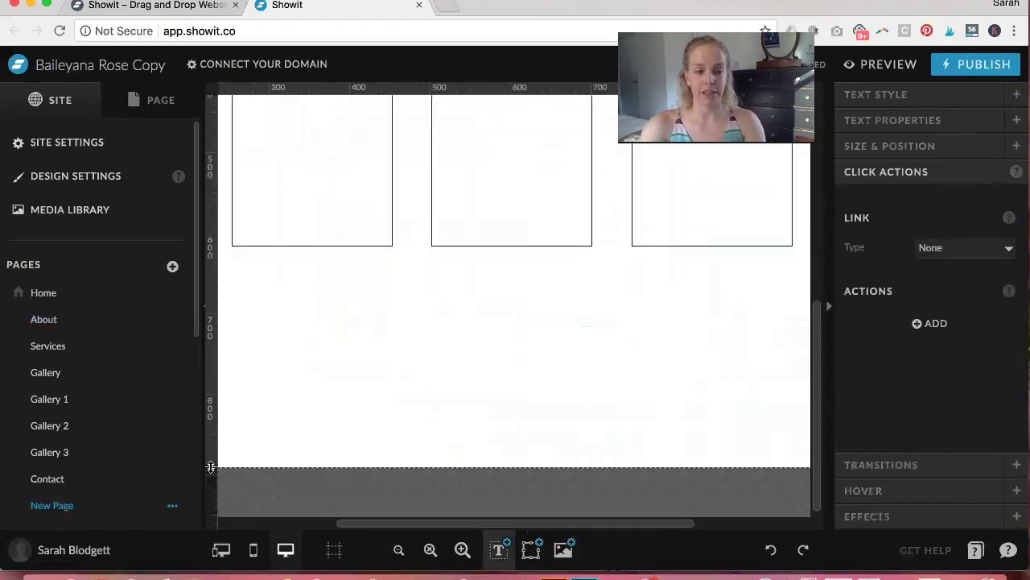
left_click_drag(211, 467, 212, 554)
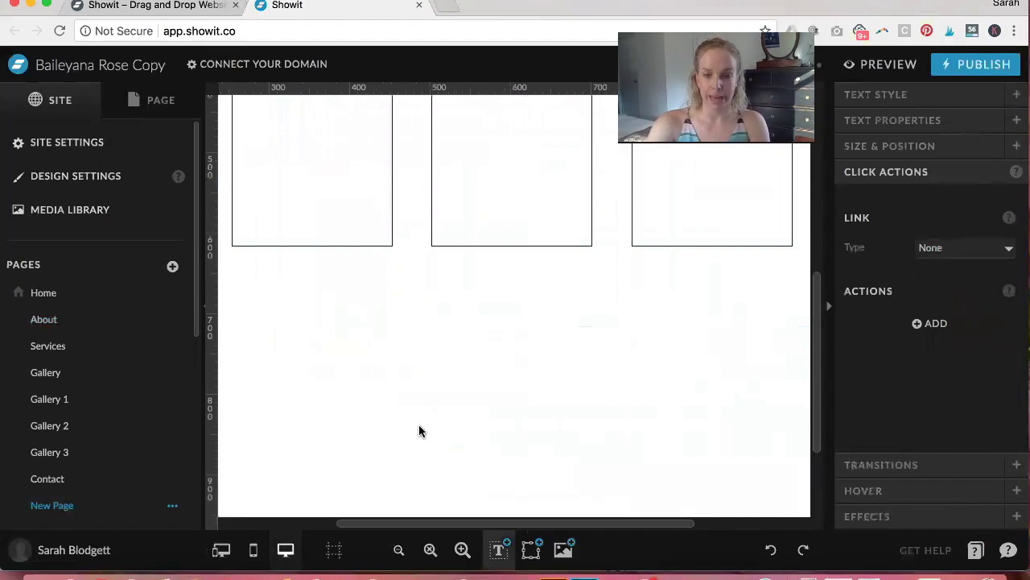
scroll(418, 431, "left", 2)
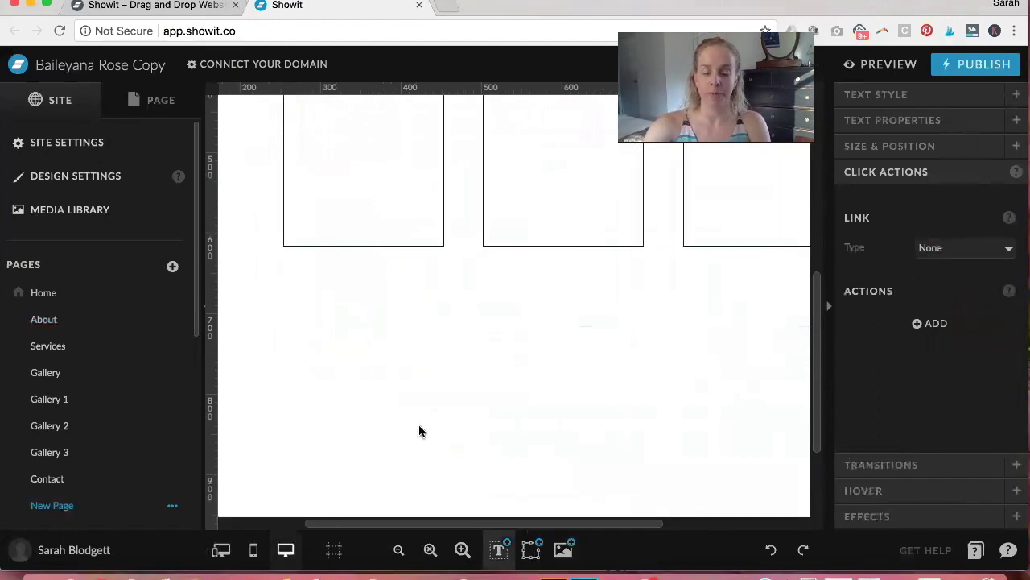
- Add the image 15.jpg from the uploaded files to the page
left_click(566, 553)
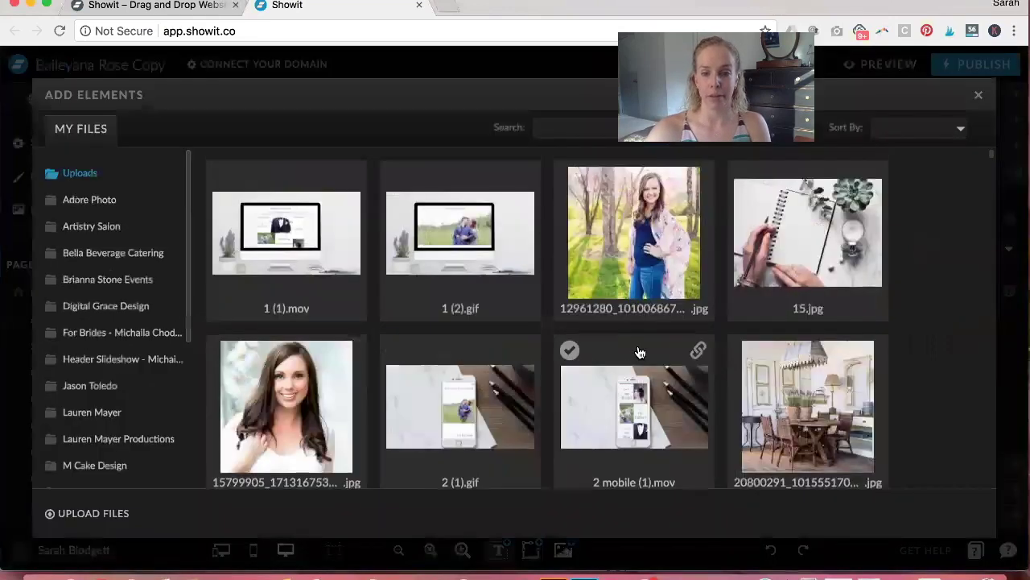
left_click(639, 352)
left_click(778, 260)
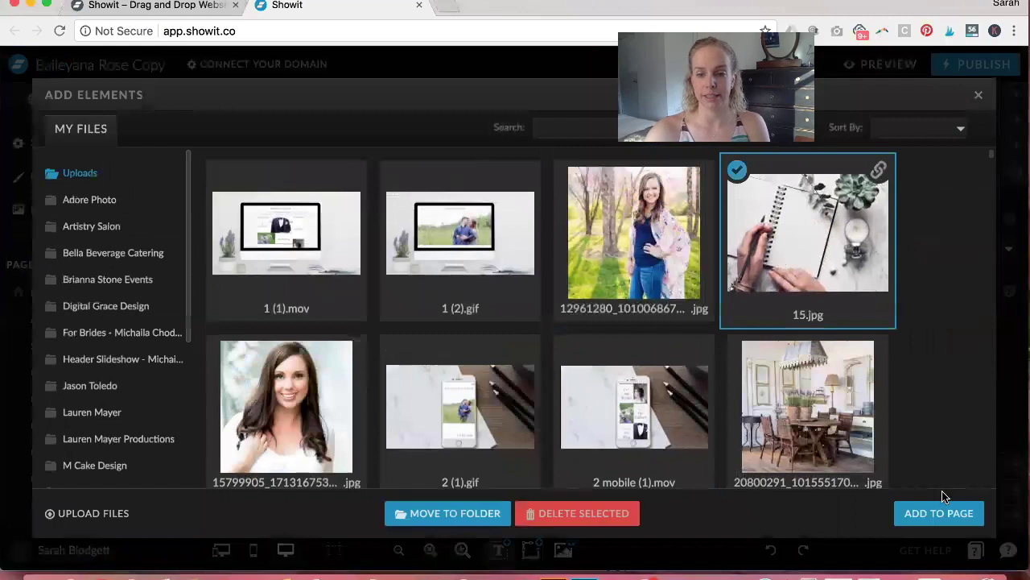
left_click(953, 513)
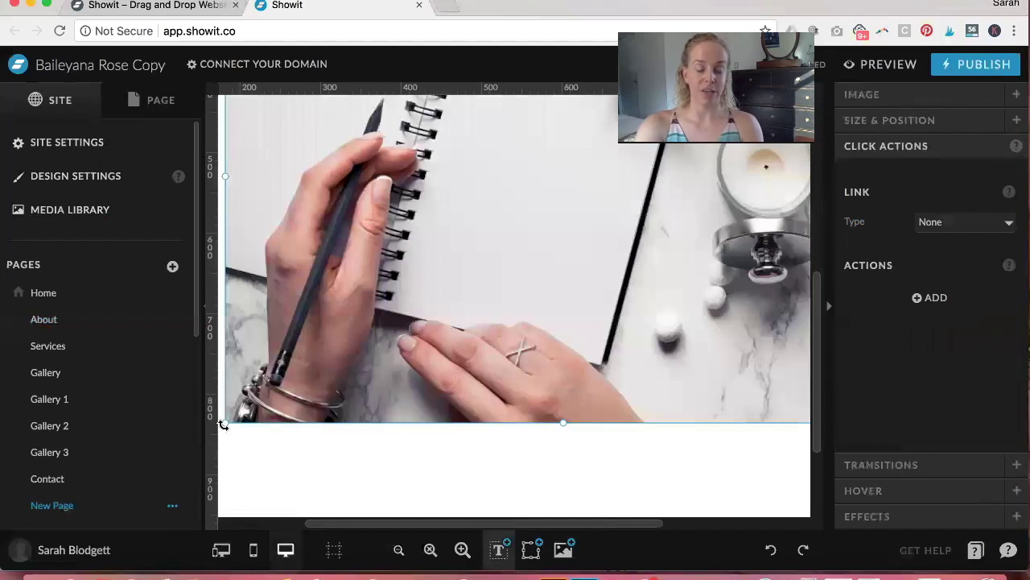
- Resize the notebook image to about 678 by 346 px and place it below the rectangles at about X 283, Y 668 px
left_click_drag(224, 424, 562, 269)
left_click_drag(650, 211, 442, 448)
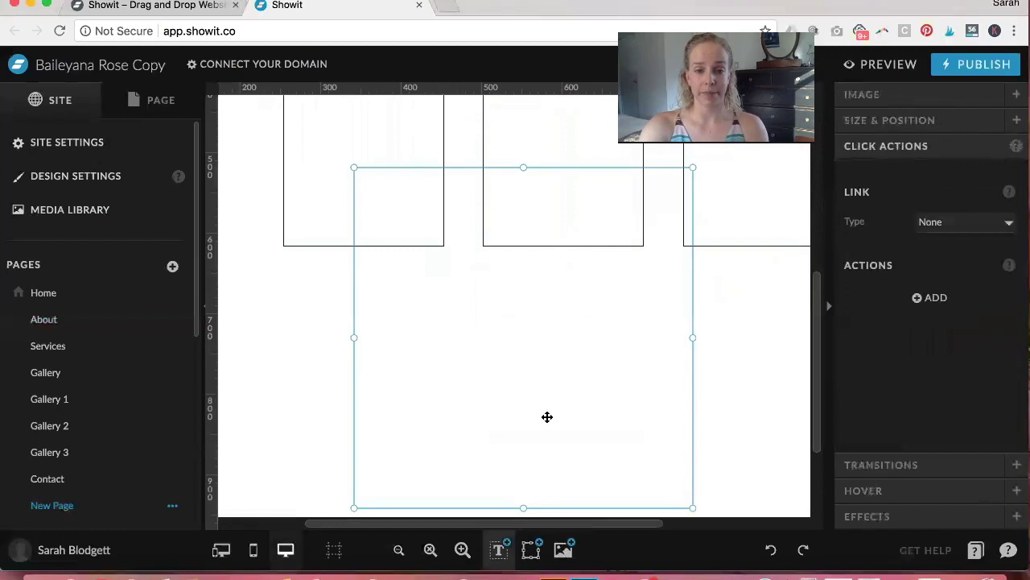
left_click_drag(694, 336, 787, 336)
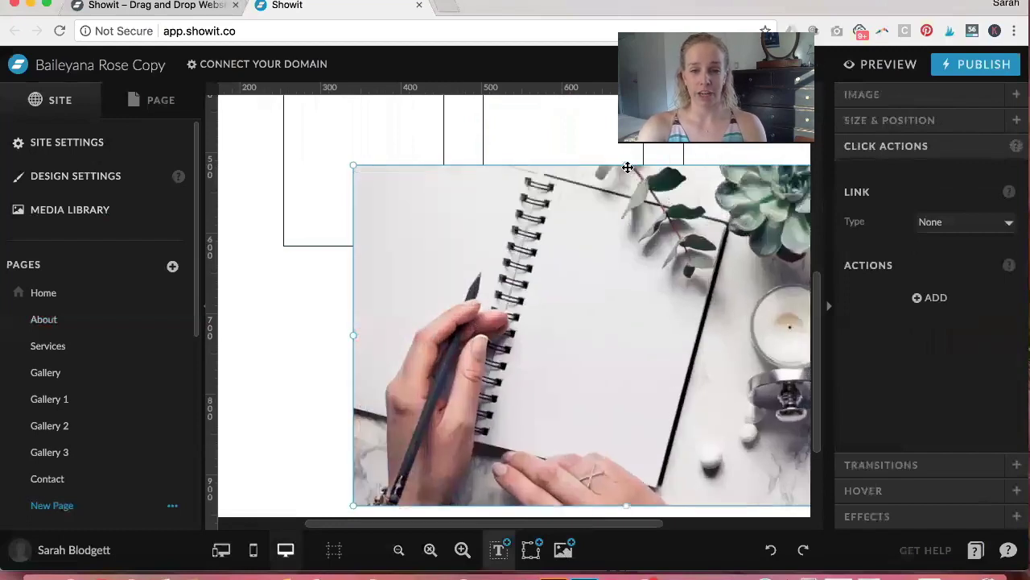
left_click_drag(626, 166, 615, 308)
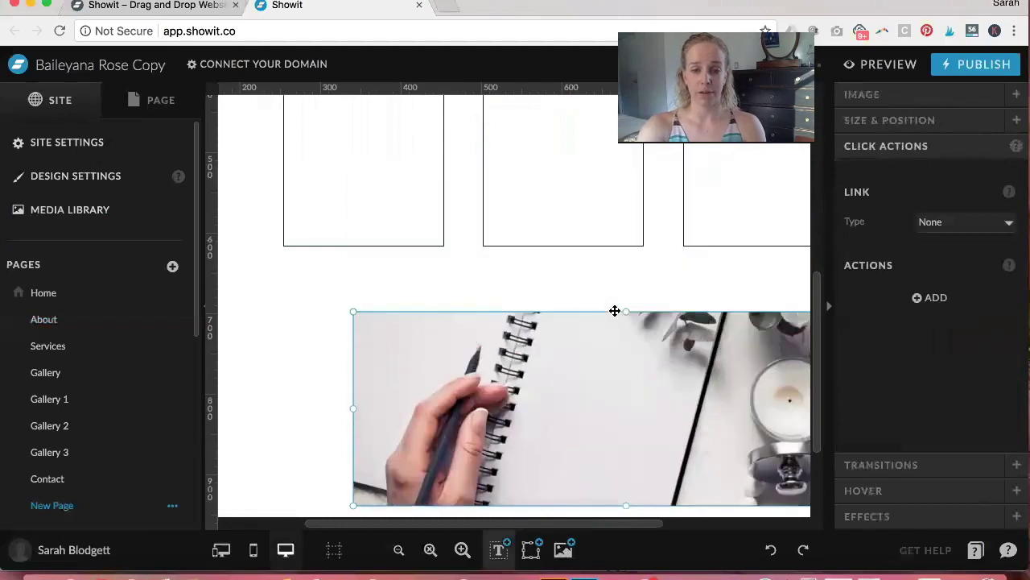
scroll(620, 363, "down", 3)
left_click_drag(628, 367, 619, 451)
left_click_drag(626, 356, 581, 331)
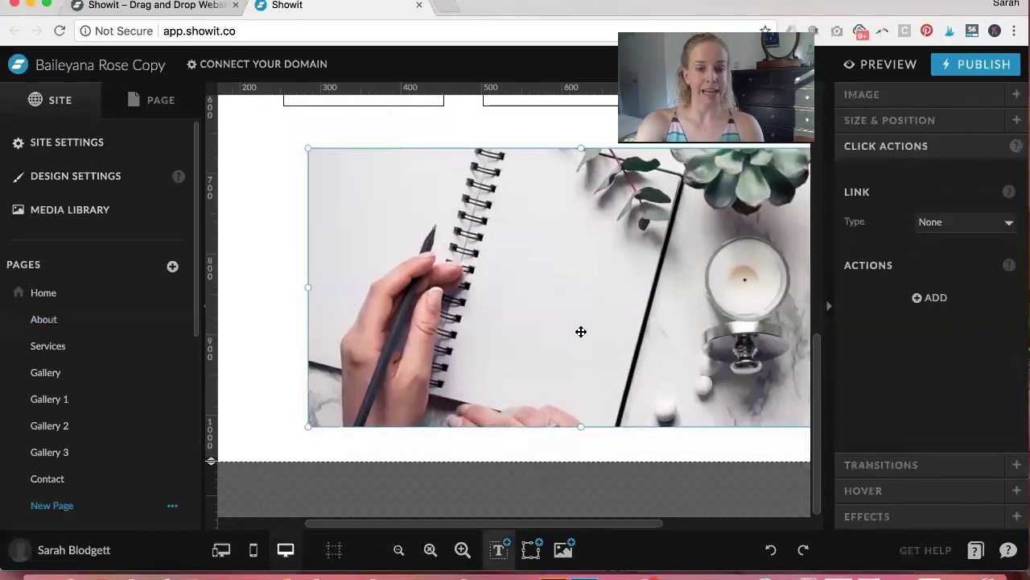
- Center the notebook image horizontally on the canvas
left_click(902, 123)
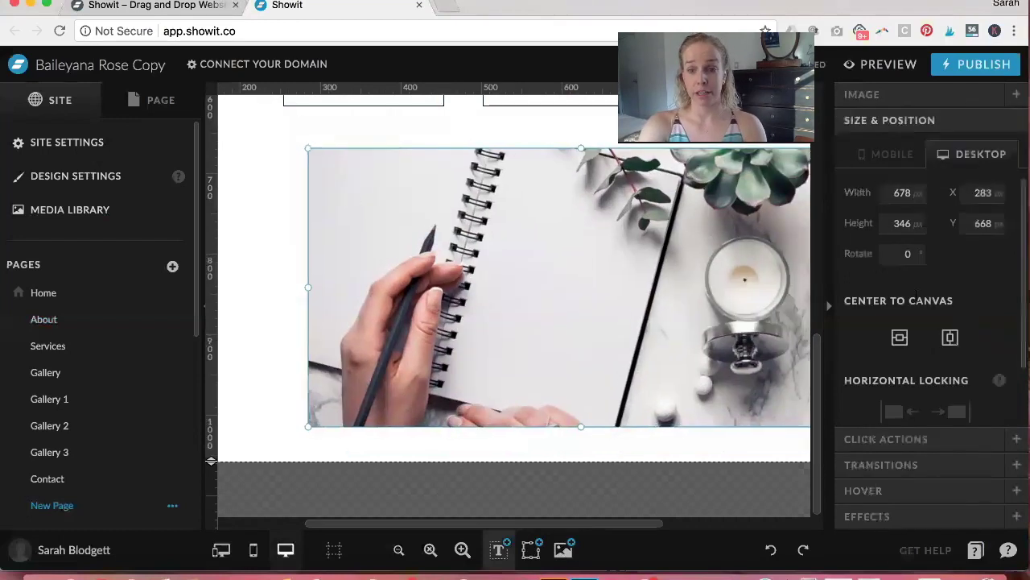
left_click(951, 339)
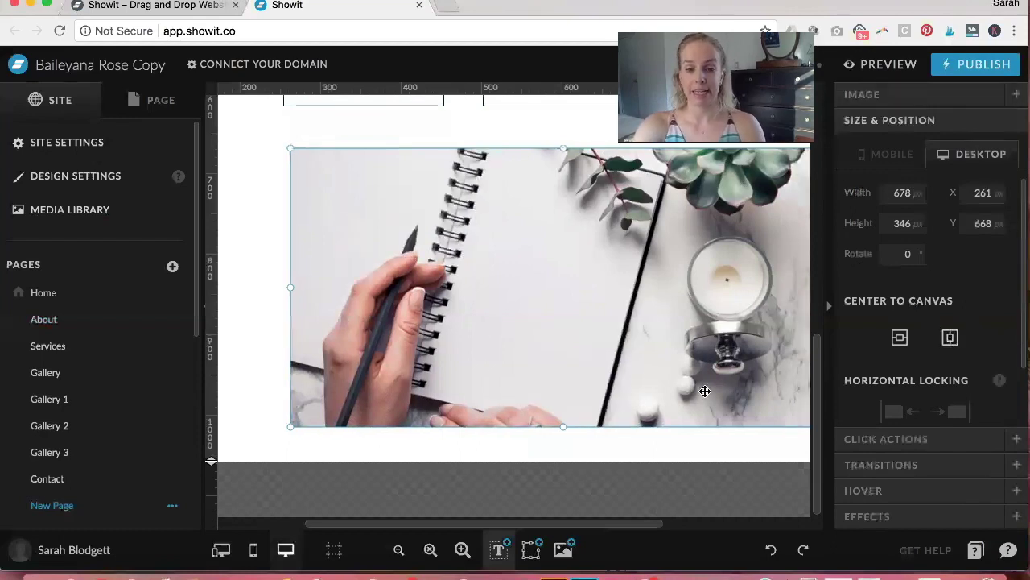
left_click(688, 453)
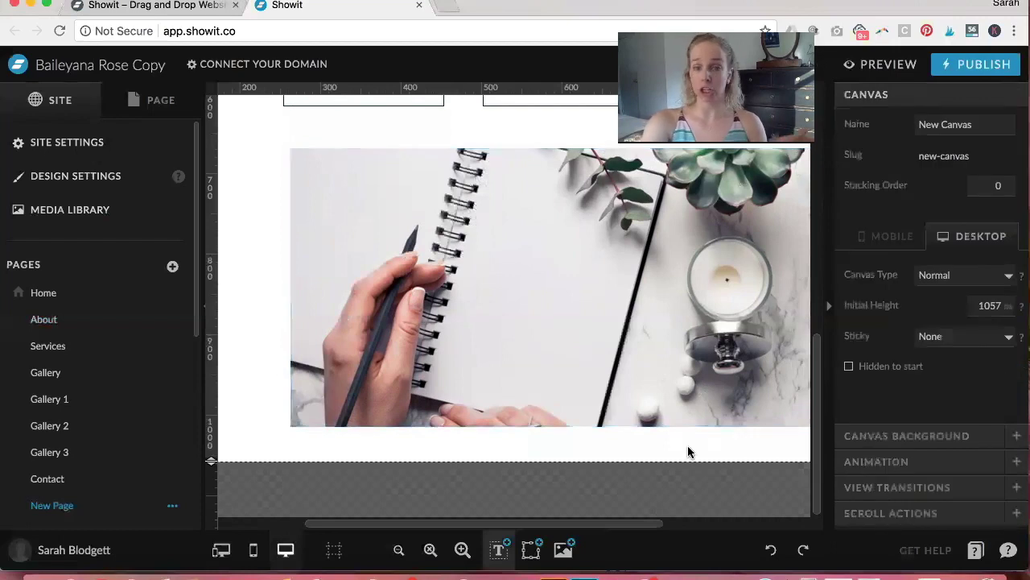
- Replace the notebook image's file with the dining table photo from the uploads and delete the image from the canvas
left_click(610, 398)
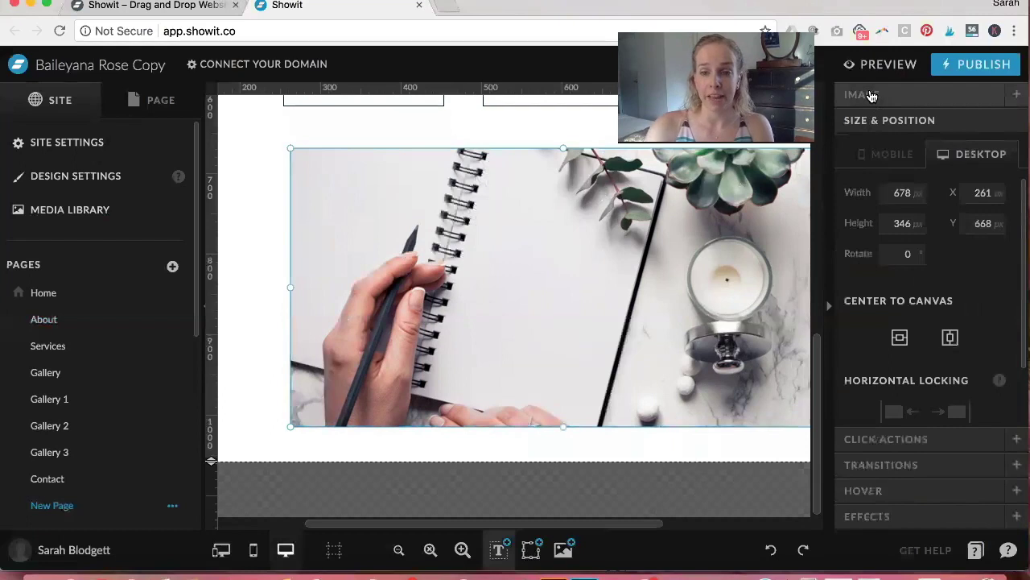
left_click(870, 95)
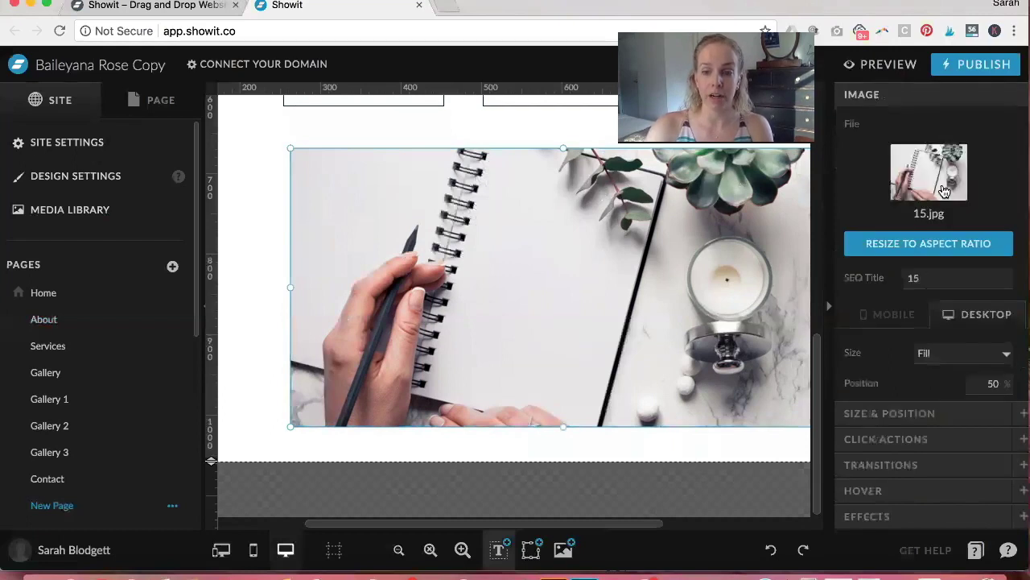
left_click(943, 190)
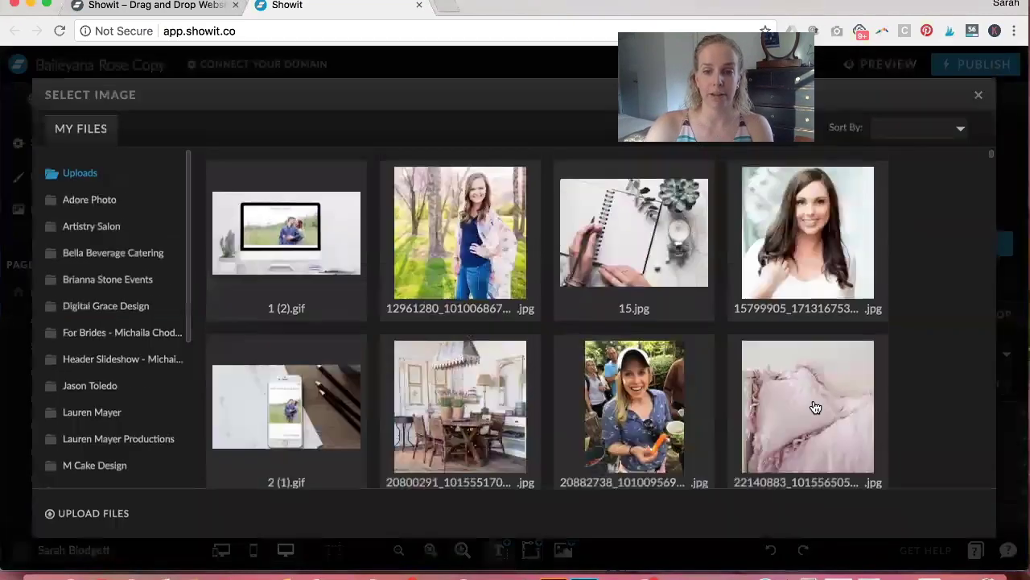
left_click(451, 411)
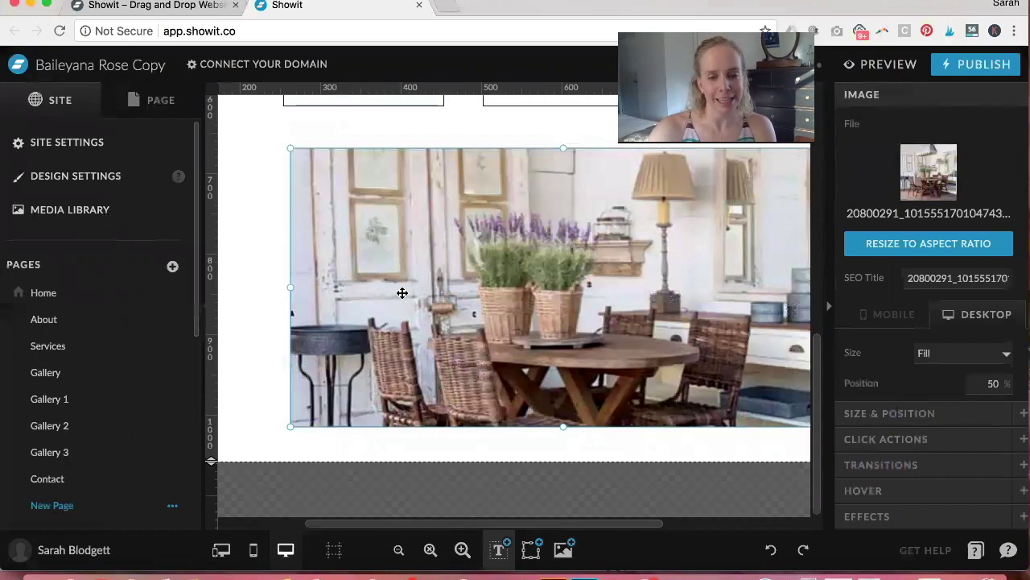
key("Delete")
- Add a gallery about 419 px high below the rectangles at about X 255, Y 676 px and extend the canvas beneath it
mouse_move(534, 550)
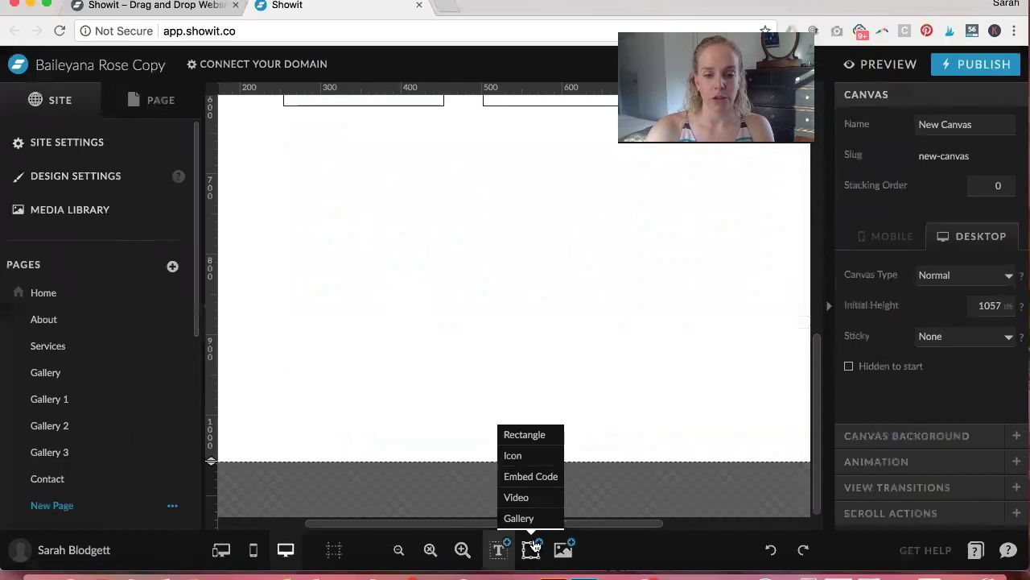
left_click(519, 519)
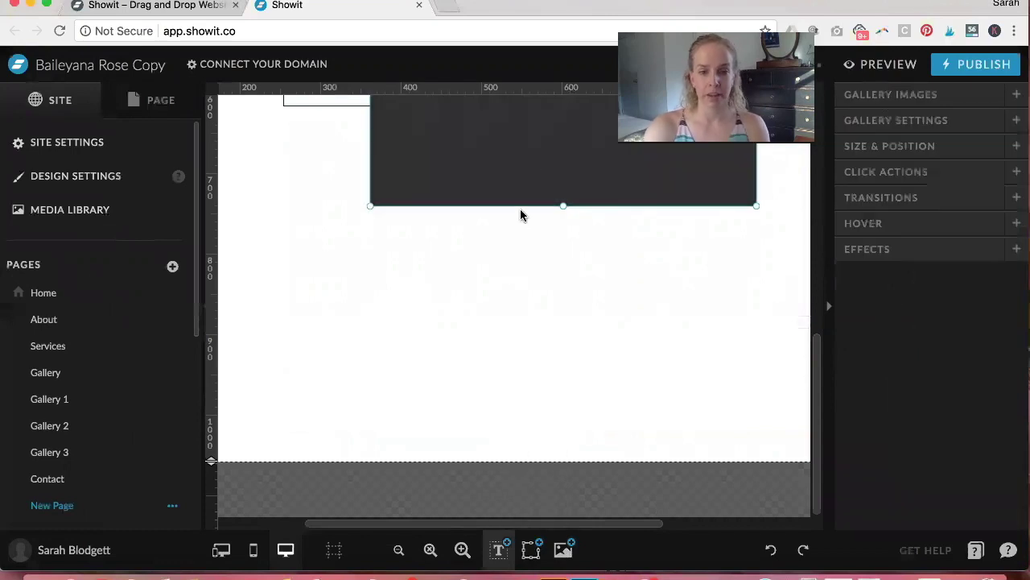
left_click_drag(531, 170, 511, 351)
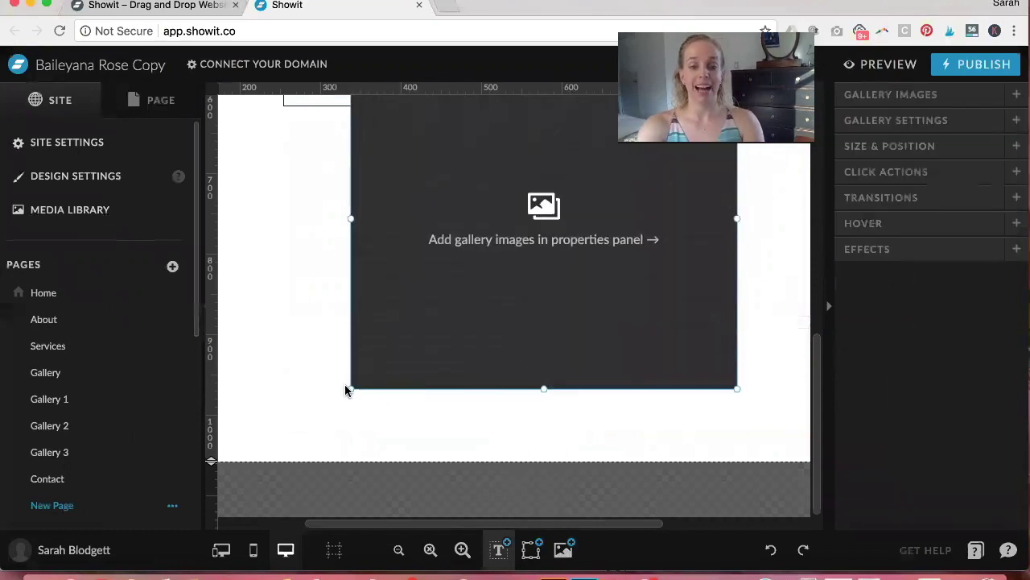
left_click_drag(350, 390, 228, 386)
left_click_drag(459, 256, 510, 341)
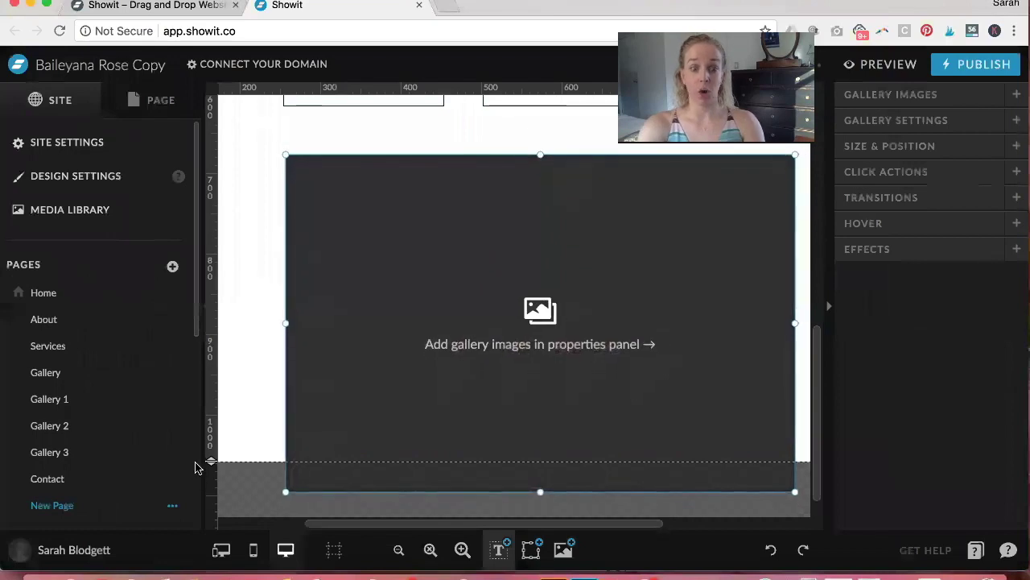
left_click_drag(212, 461, 214, 573)
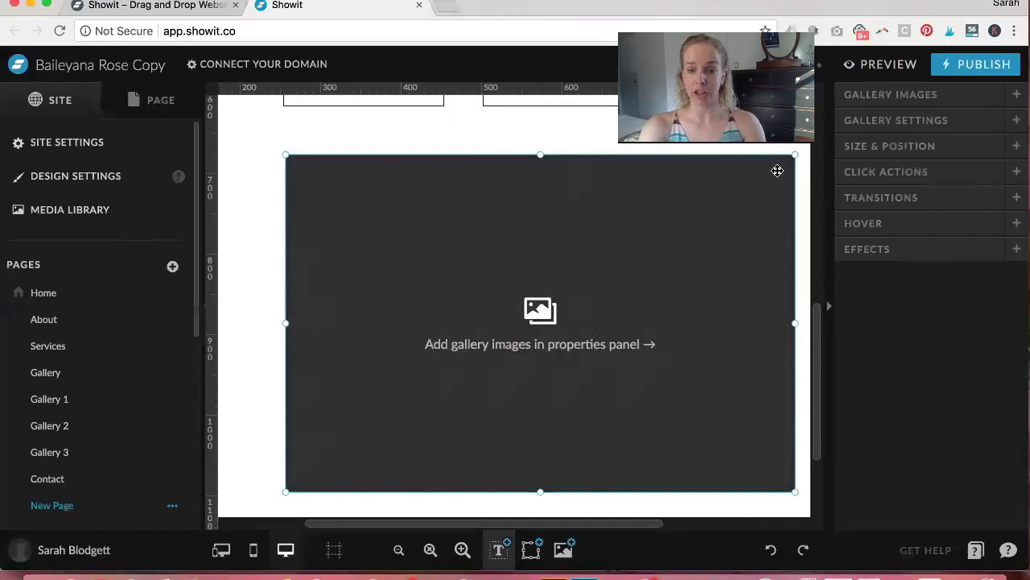
- Set the gallery's width to 1200 px
left_click(886, 146)
double_click(902, 217)
type("1200")
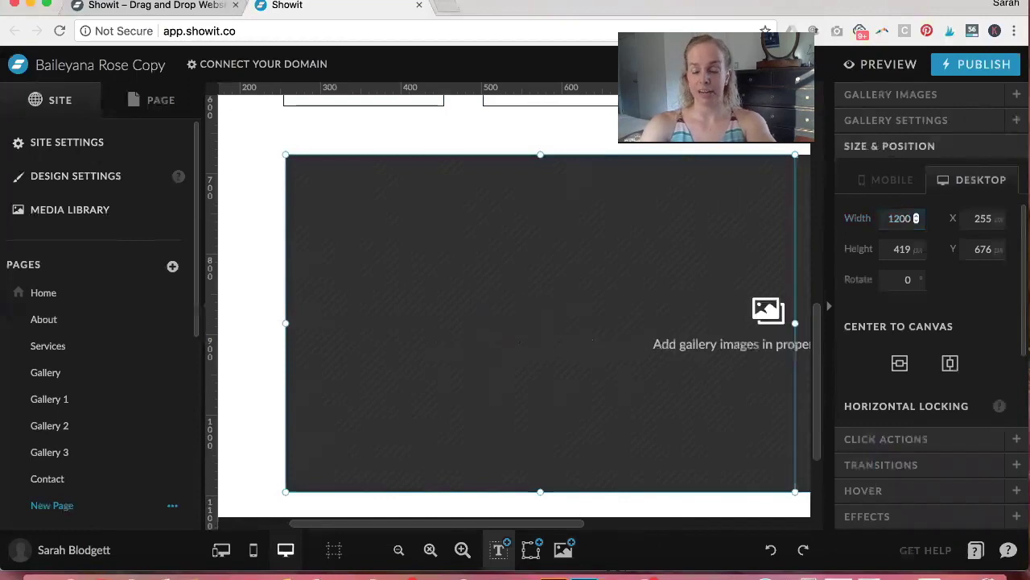
- Set the gallery's height to 500 px and center it horizontally on the canvas
key("Return")
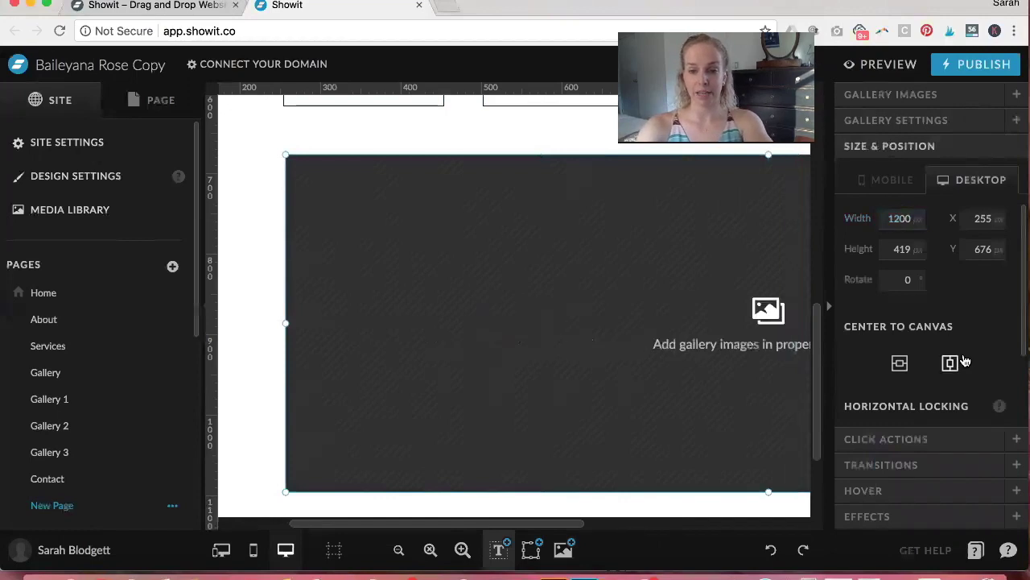
double_click(906, 249)
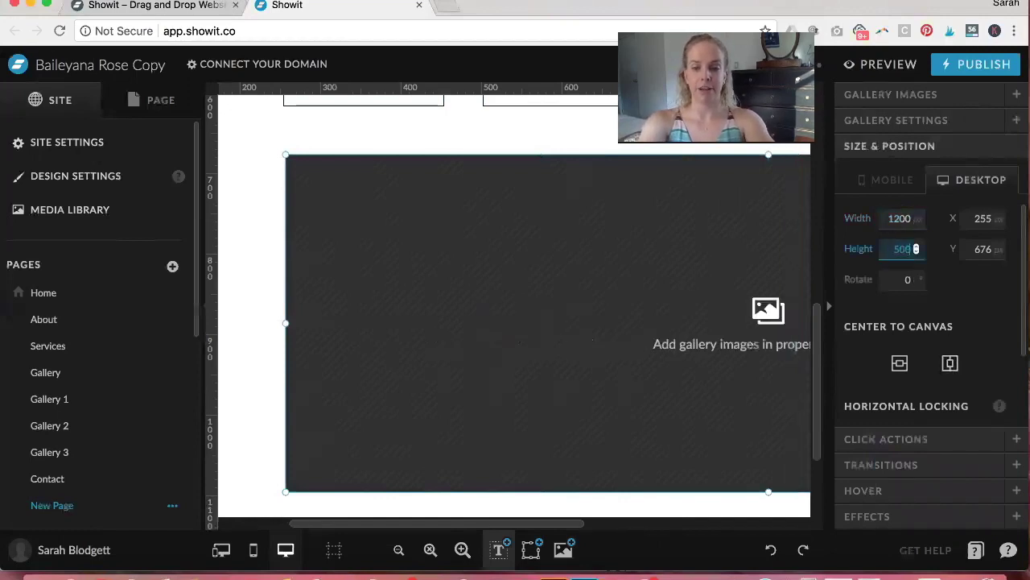
type("500")
key("Return")
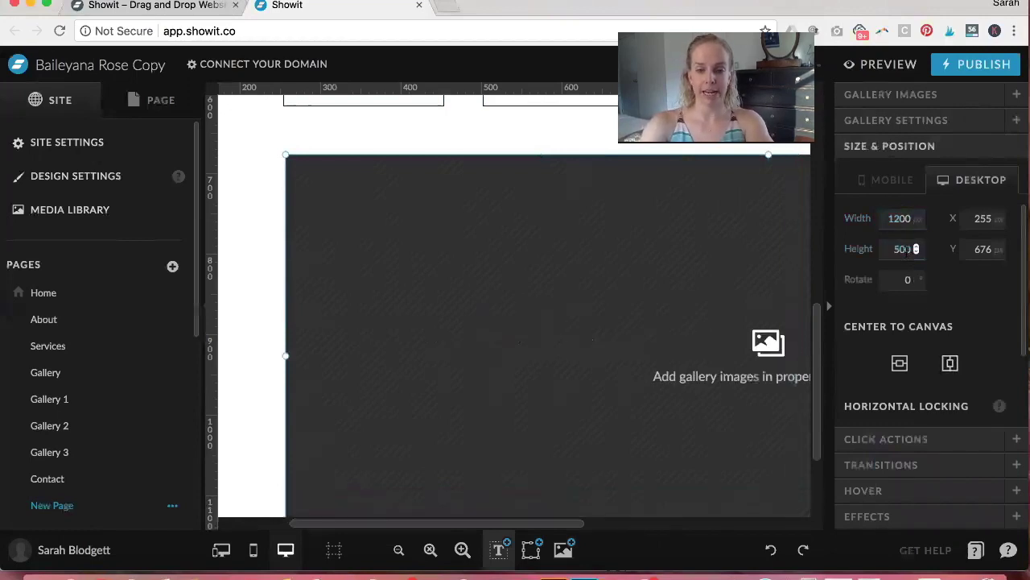
left_click(949, 364)
scroll(930, 324, "down", 1)
scroll(929, 325, "down", 2)
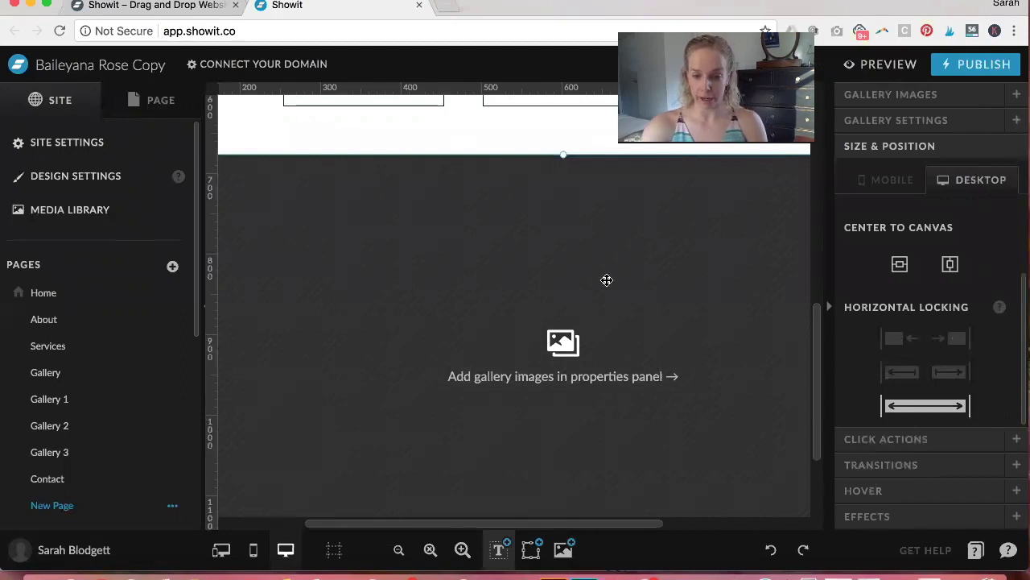
- Add 15.jpg and 1 (2).gif from the uploads to the gallery and save the image selection
left_click(902, 98)
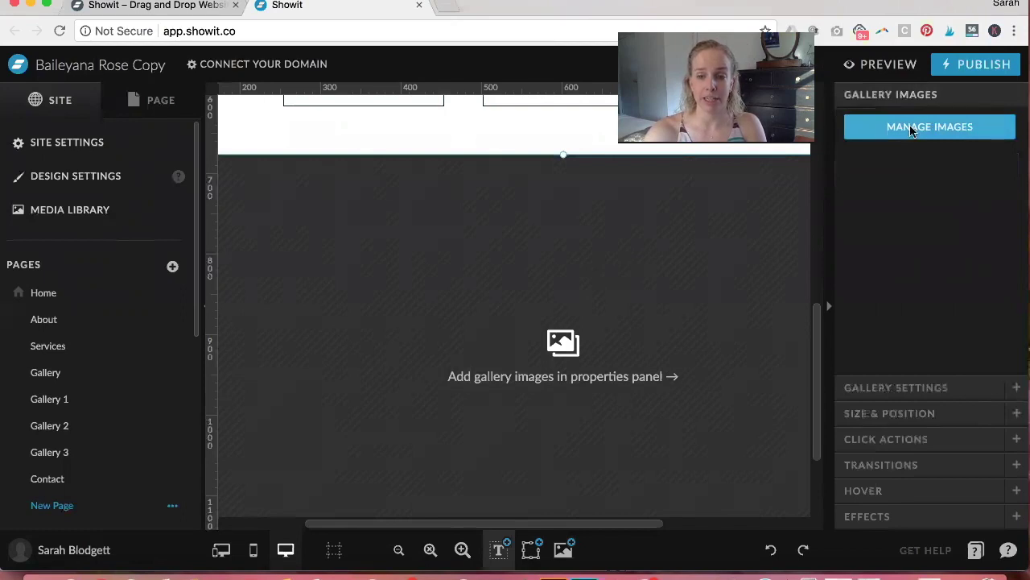
left_click(912, 132)
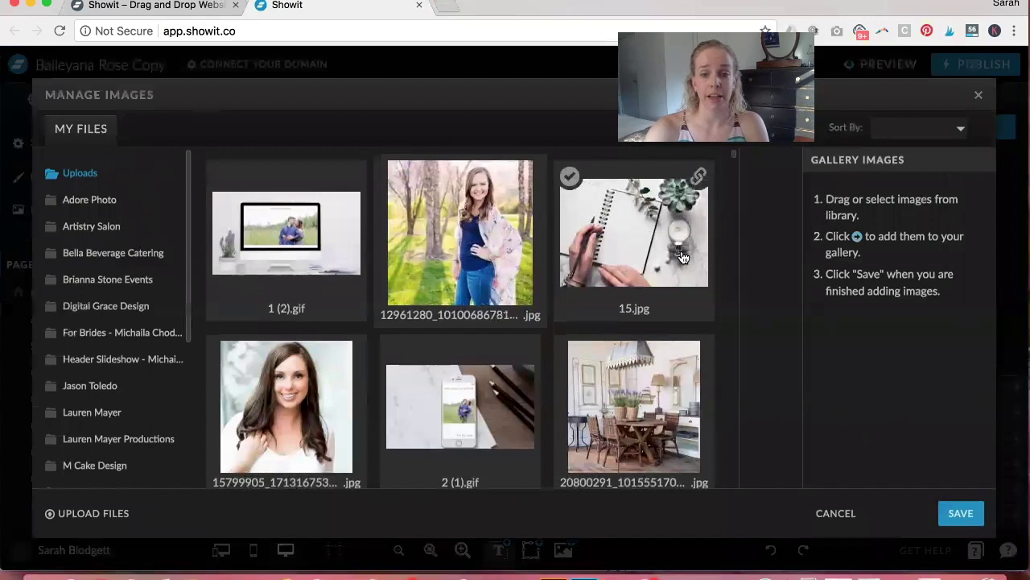
left_click(710, 280)
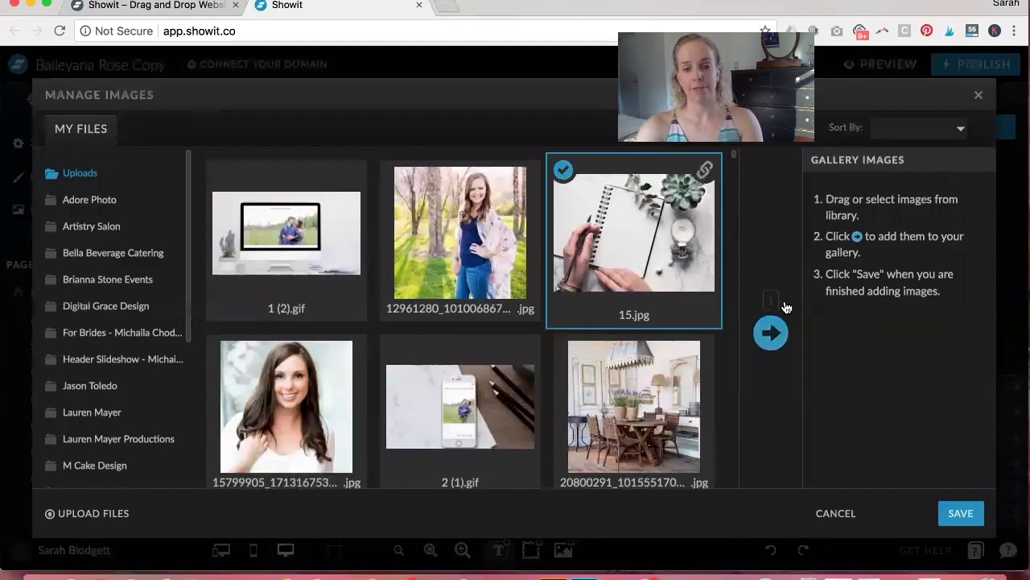
left_click(775, 332)
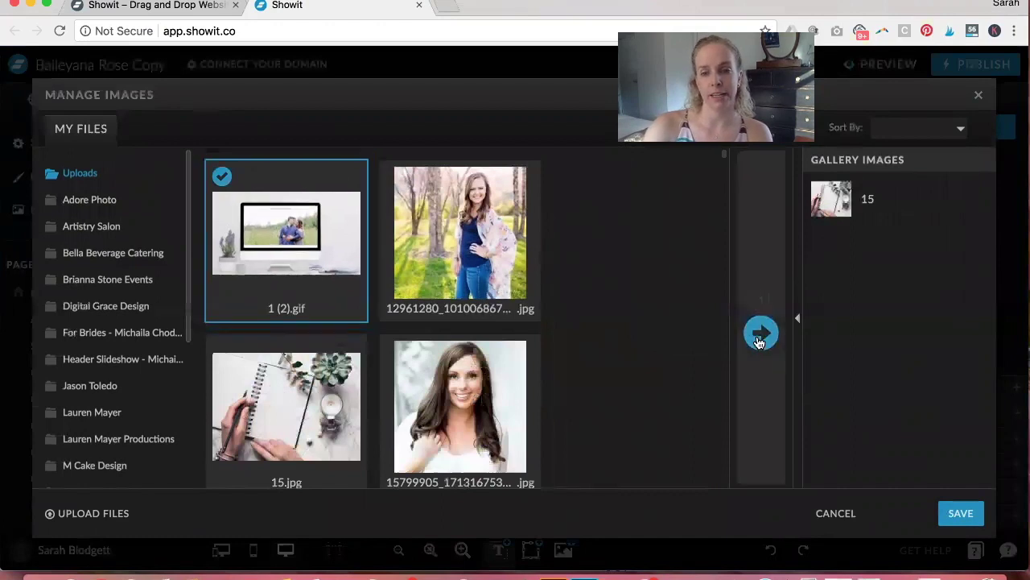
left_click(759, 342)
left_click_drag(832, 242, 837, 242)
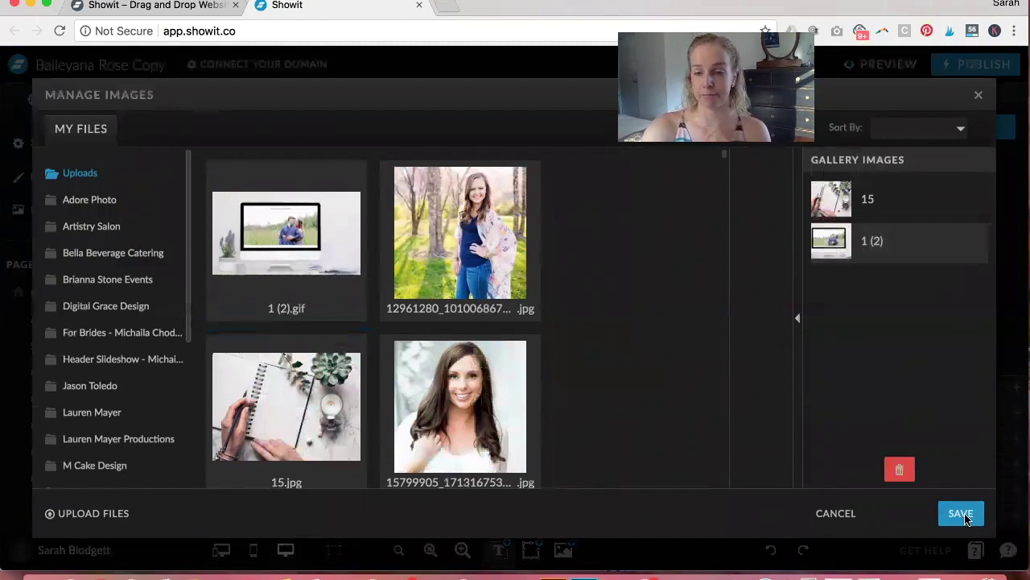
left_click(963, 515)
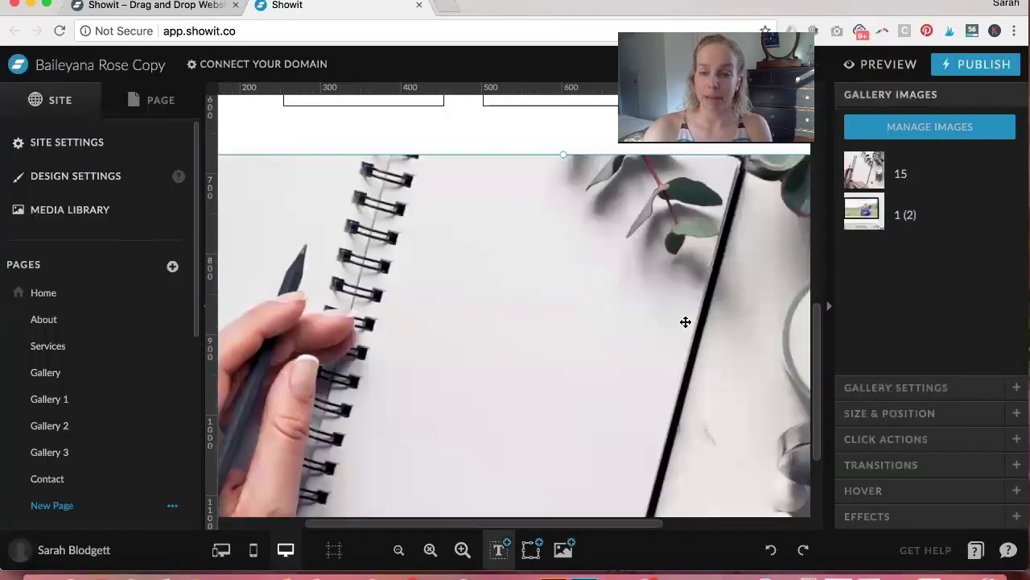
- Review the gallery's settings and type choices, keeping Simple Gallery, and check which element types can be added to the canvas
left_click(884, 394)
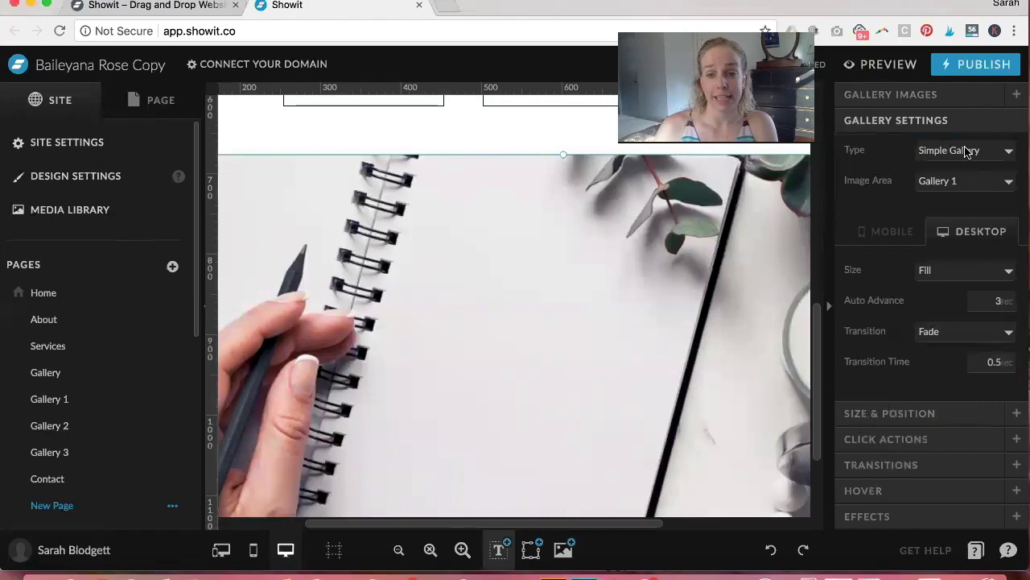
left_click(969, 153)
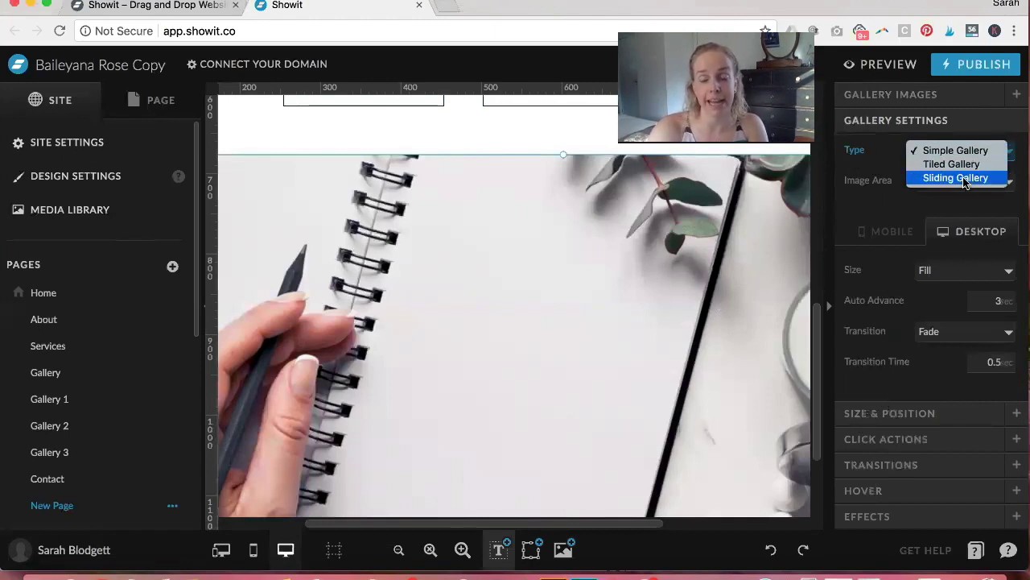
left_click(955, 151)
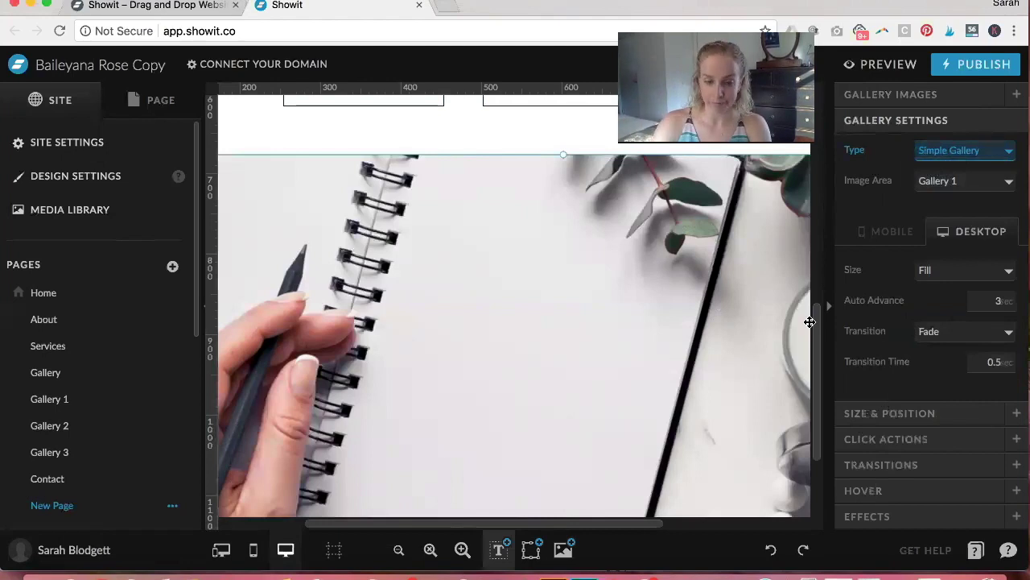
left_click(531, 550)
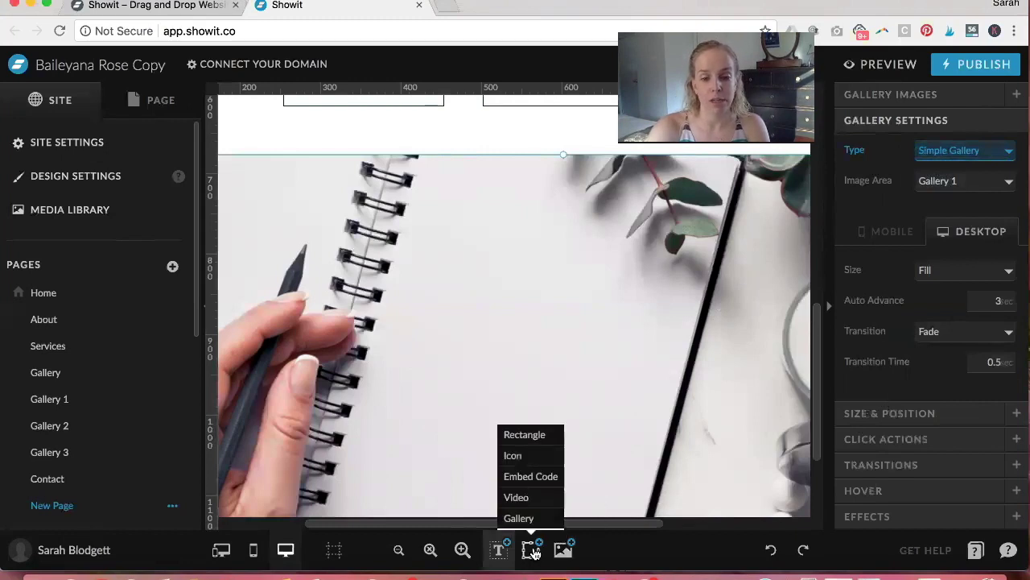
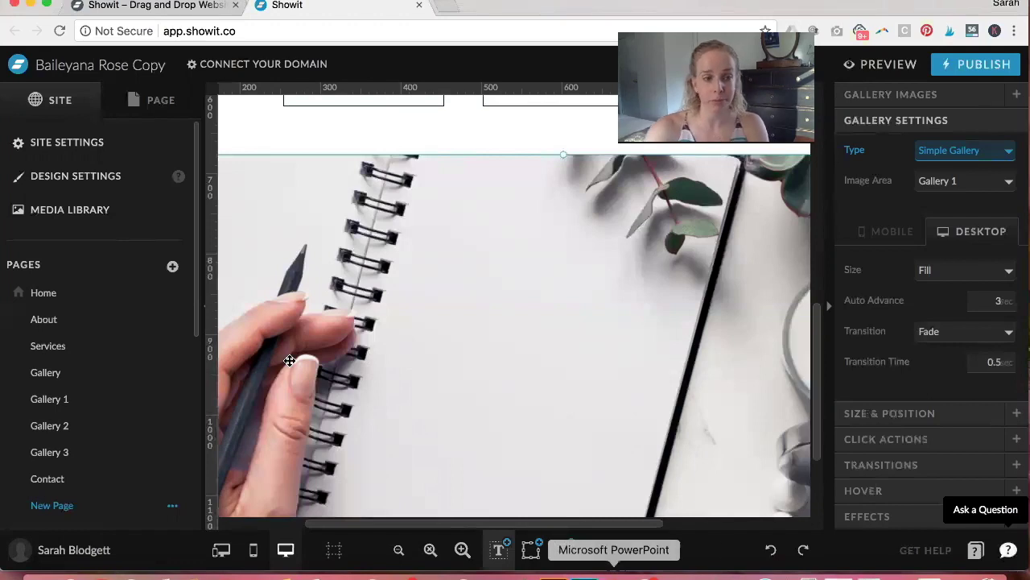
- Set the Home page's SEO page title to "Baileyana Rose Photography | New York City Wedding Photography"
left_click(40, 298)
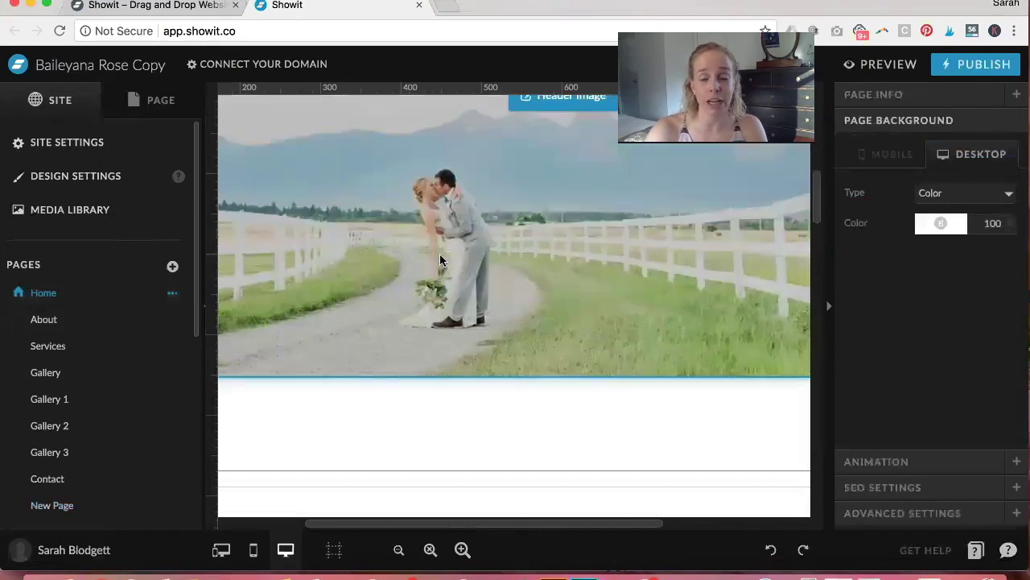
scroll(449, 253, "up", 5)
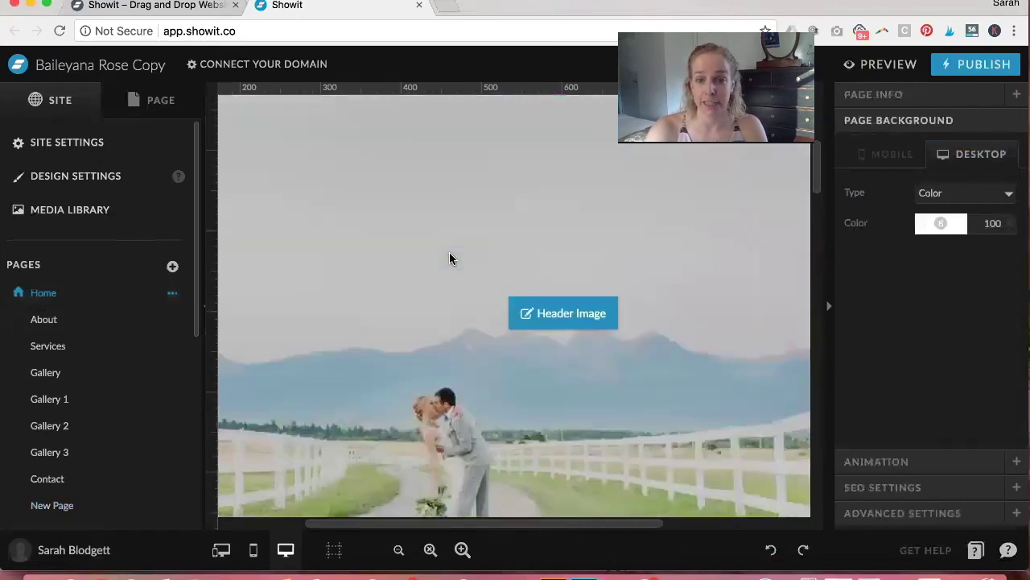
scroll(449, 259, "up", 1)
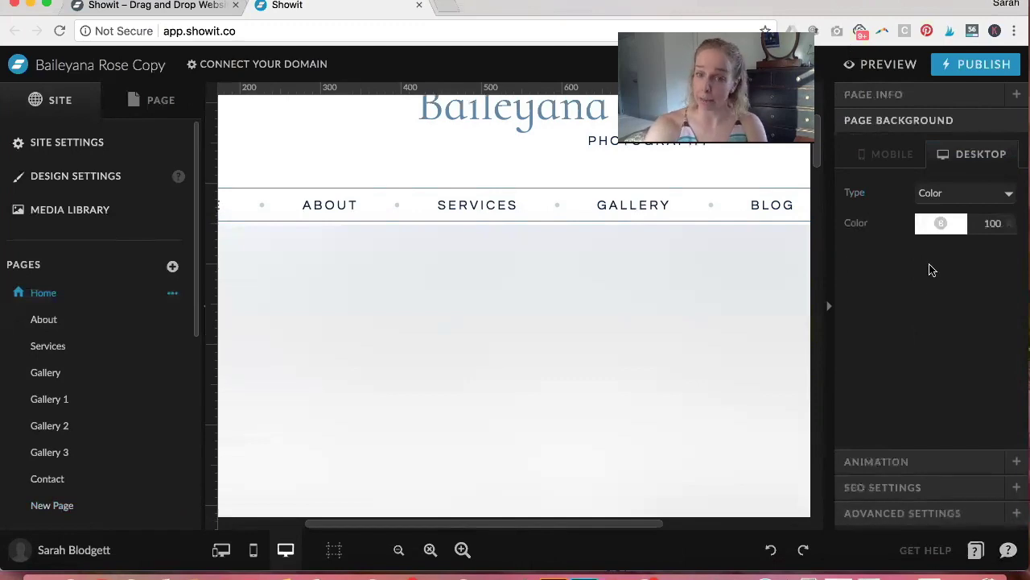
left_click(894, 489)
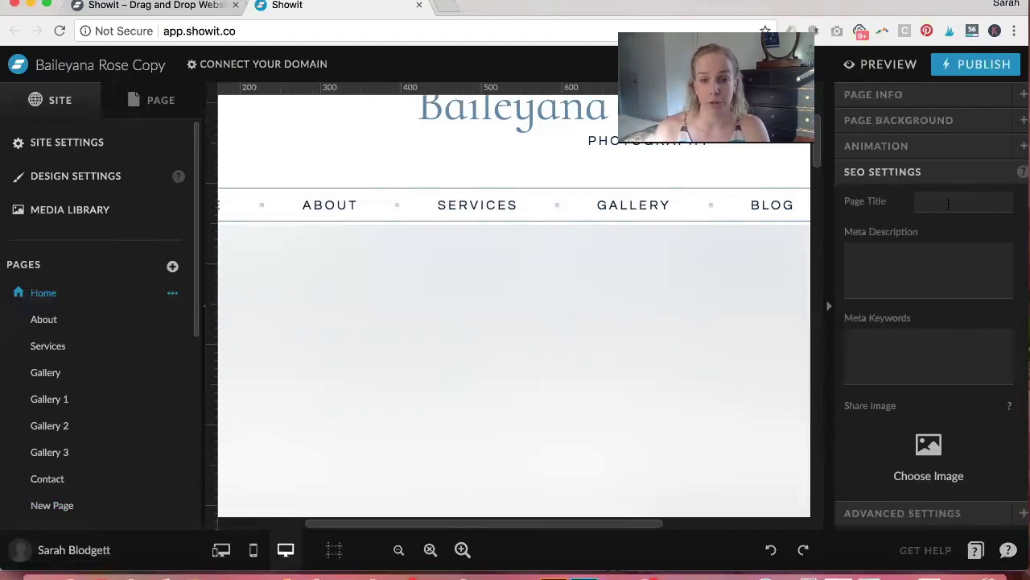
left_click(950, 204)
type("Baileyana")
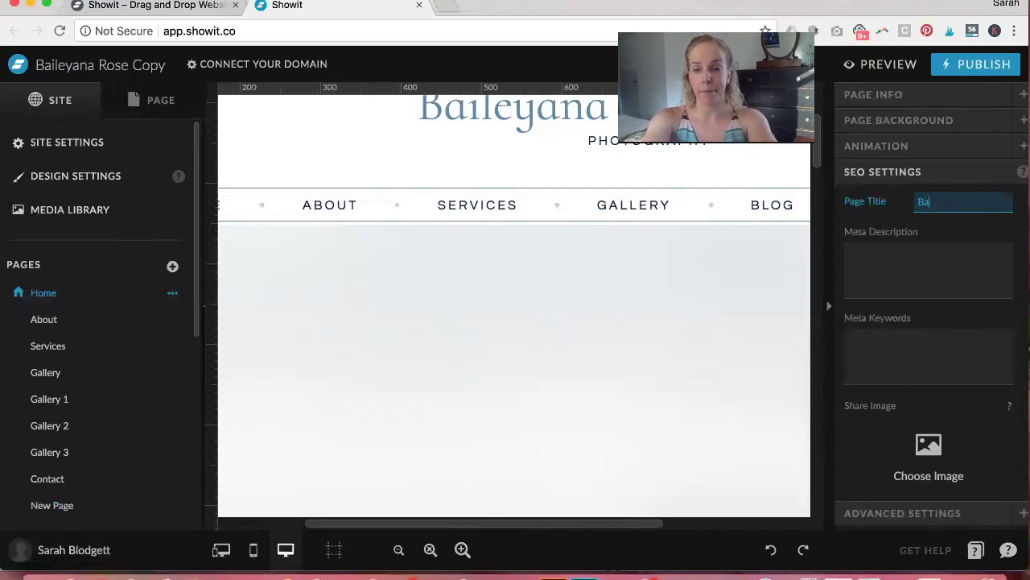
type("Photog")
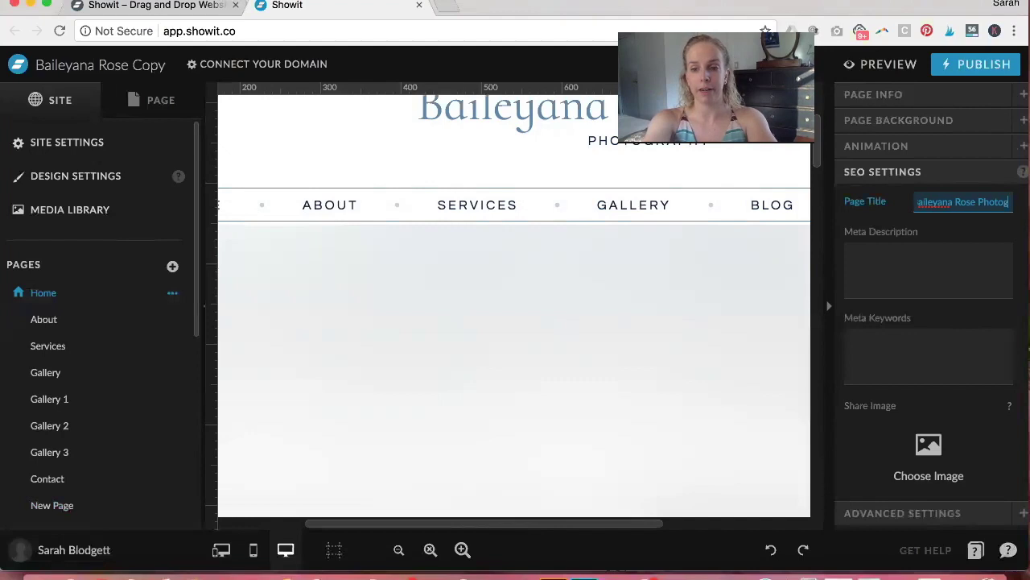
type("raphy | N")
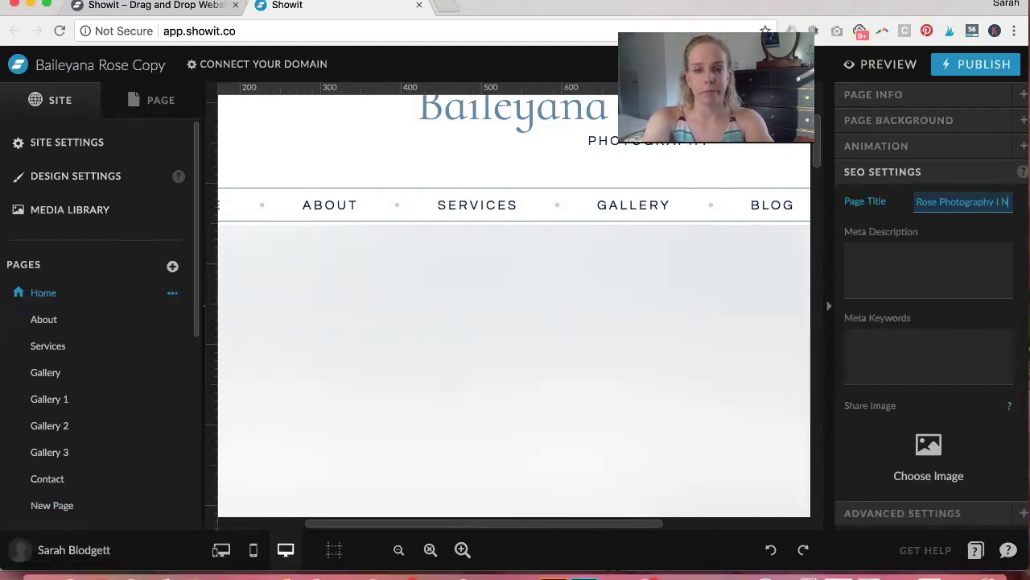
type("ew York City Wedding Ph")
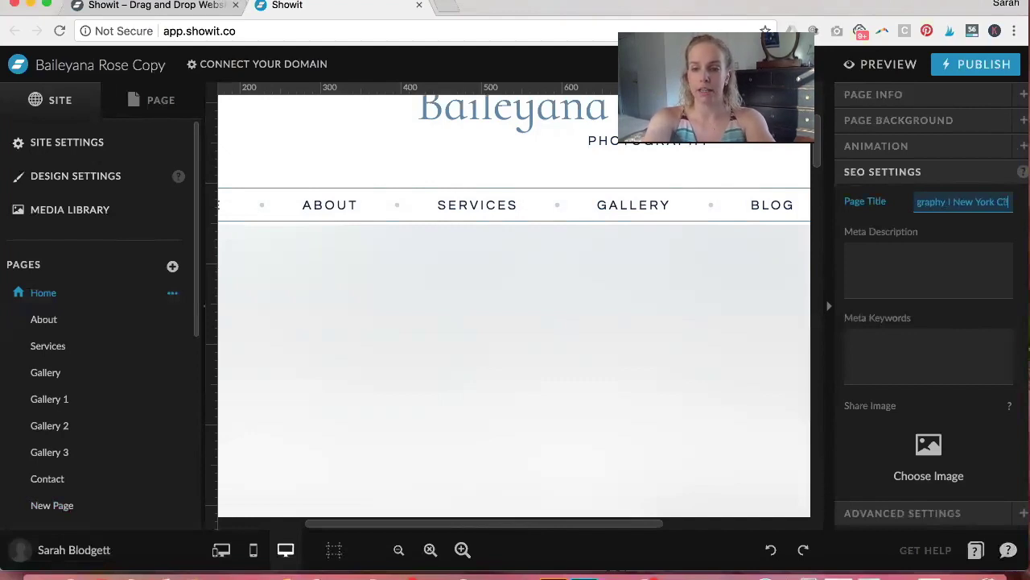
type("otography")
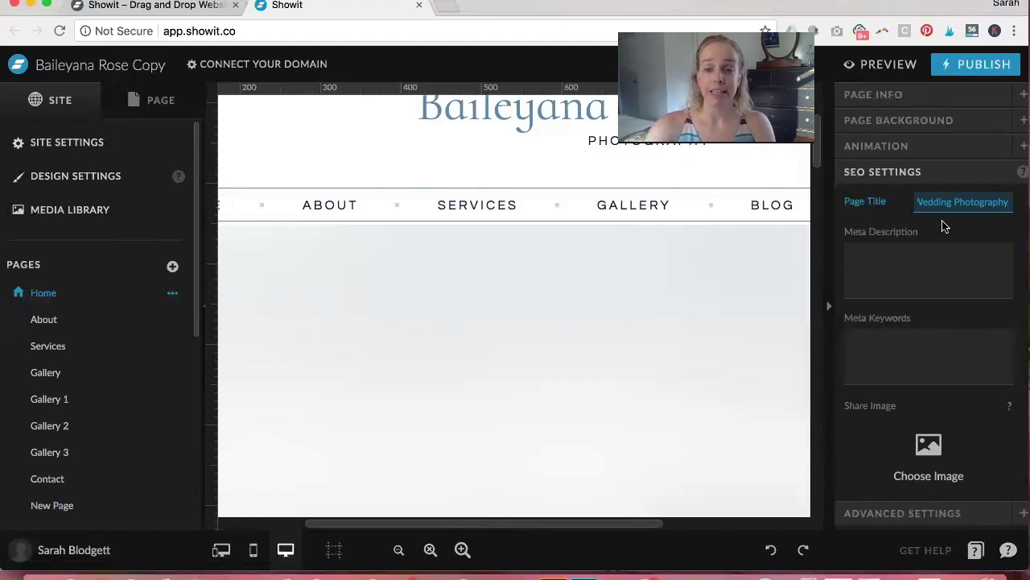
- Look over the Home page's meta description and meta keywords fields and its advanced custom code settings
left_click(887, 265)
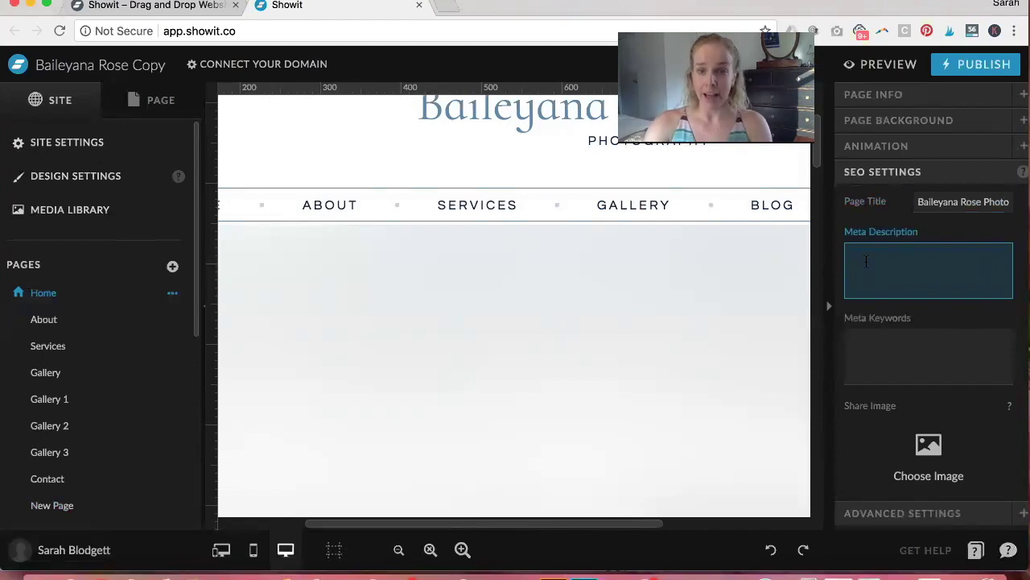
left_click(876, 344)
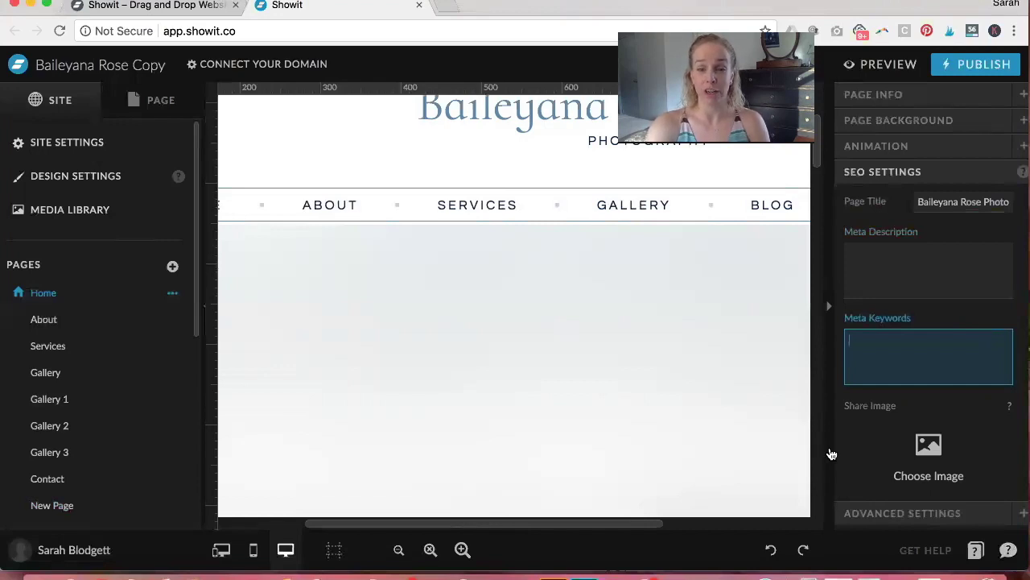
left_click(860, 513)
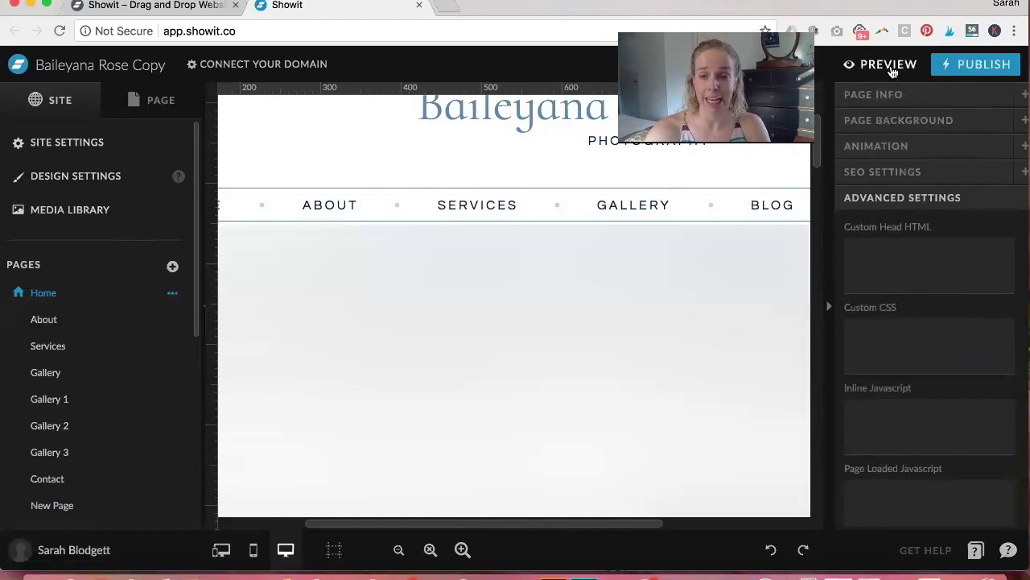
- Preview the Home page and look over its mobile version
left_click(890, 71)
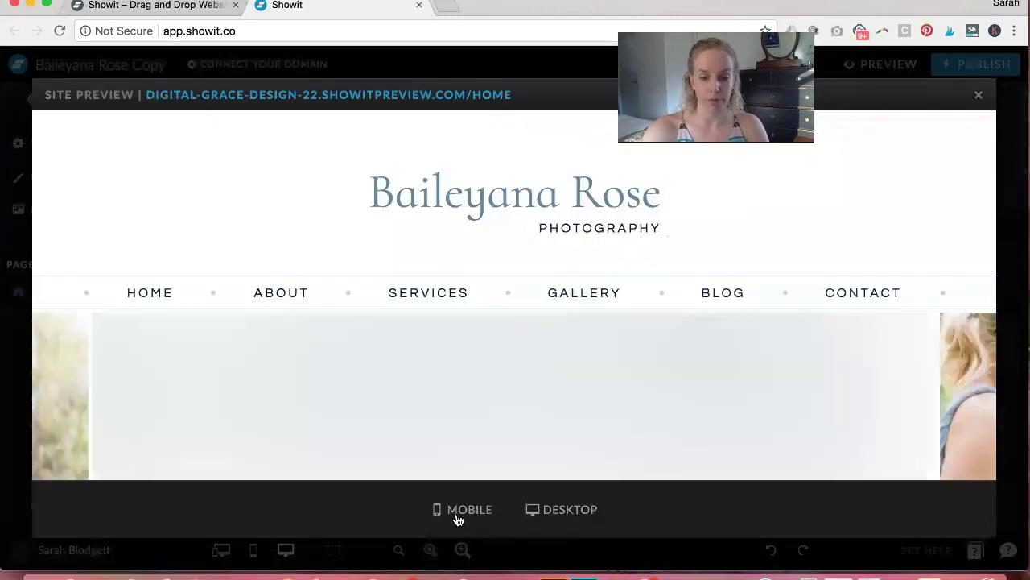
left_click(456, 519)
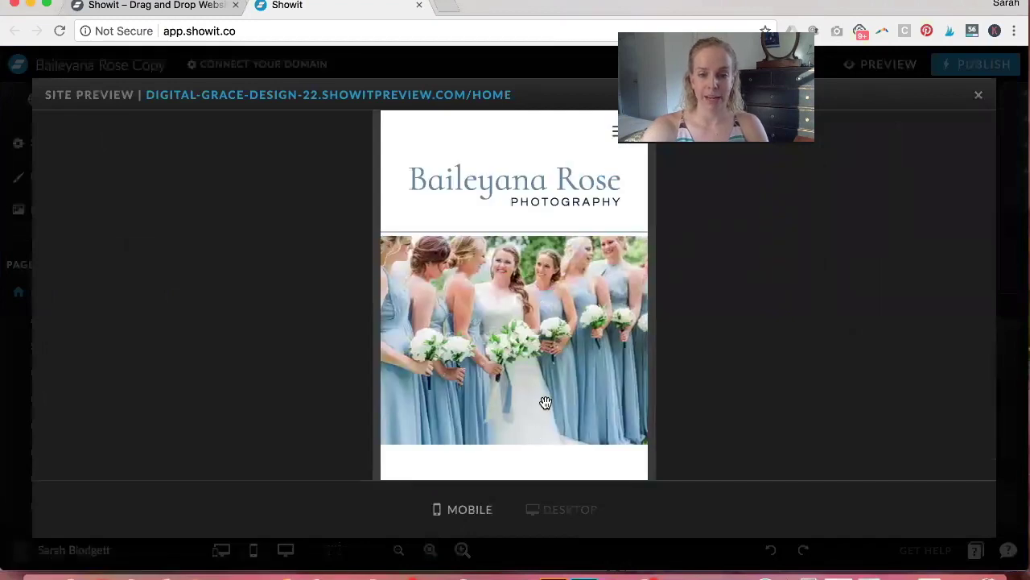
scroll(545, 403, "down", 10)
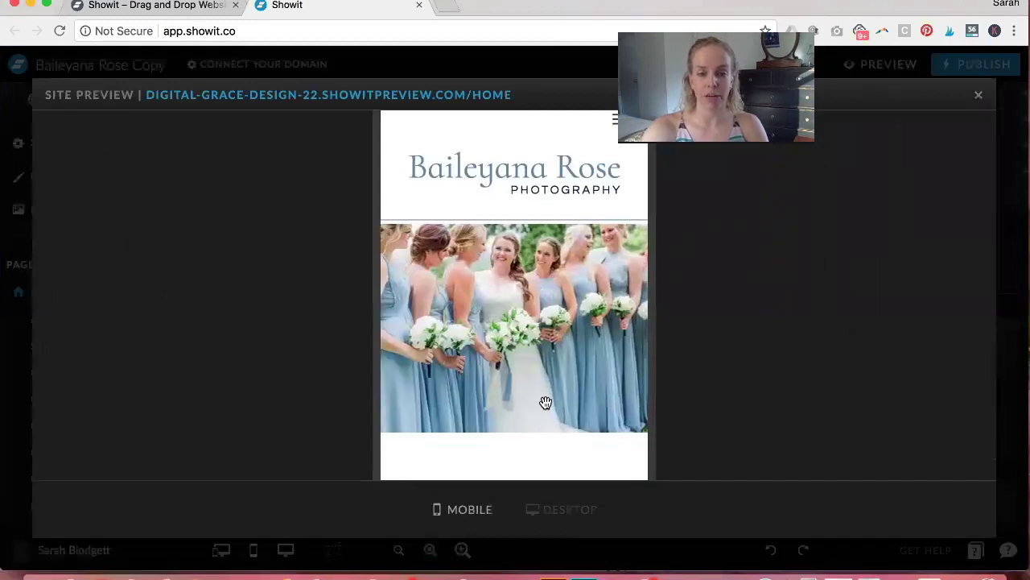
scroll(545, 407, "up", 10)
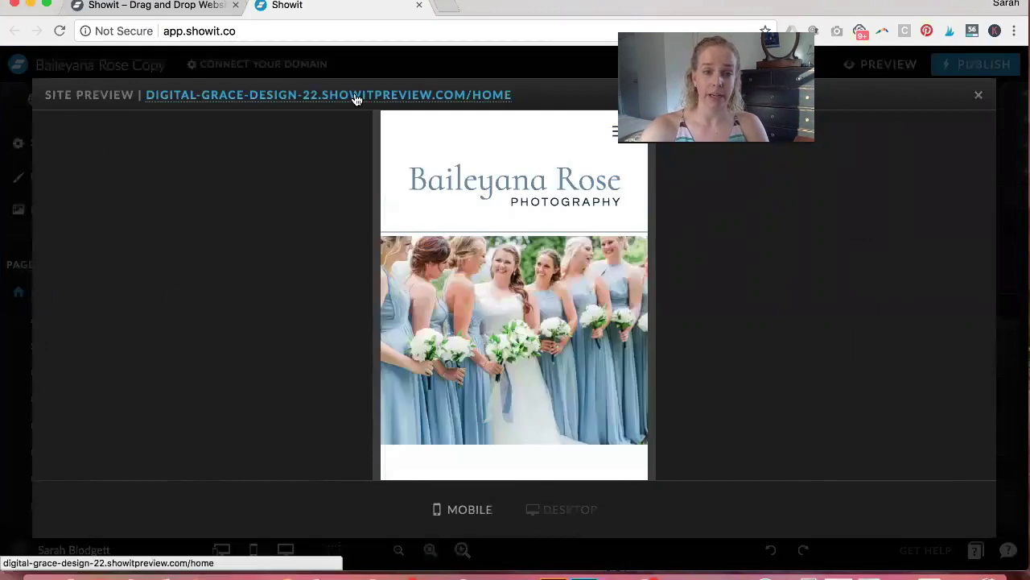
- Open the Home page's preview link in its own browser tab and look through the page down to the contact form
left_click(354, 95)
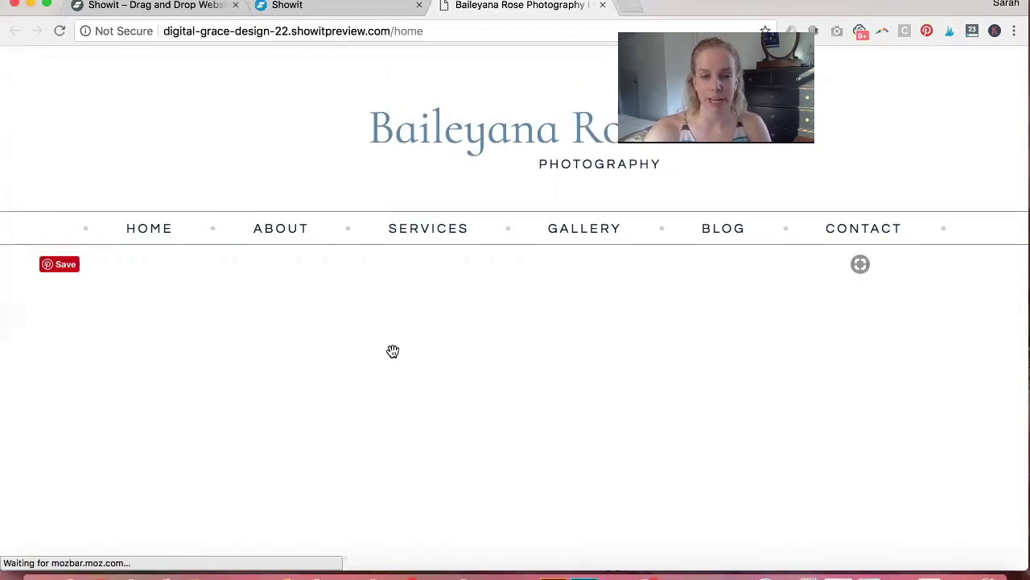
scroll(393, 351, "down", 1)
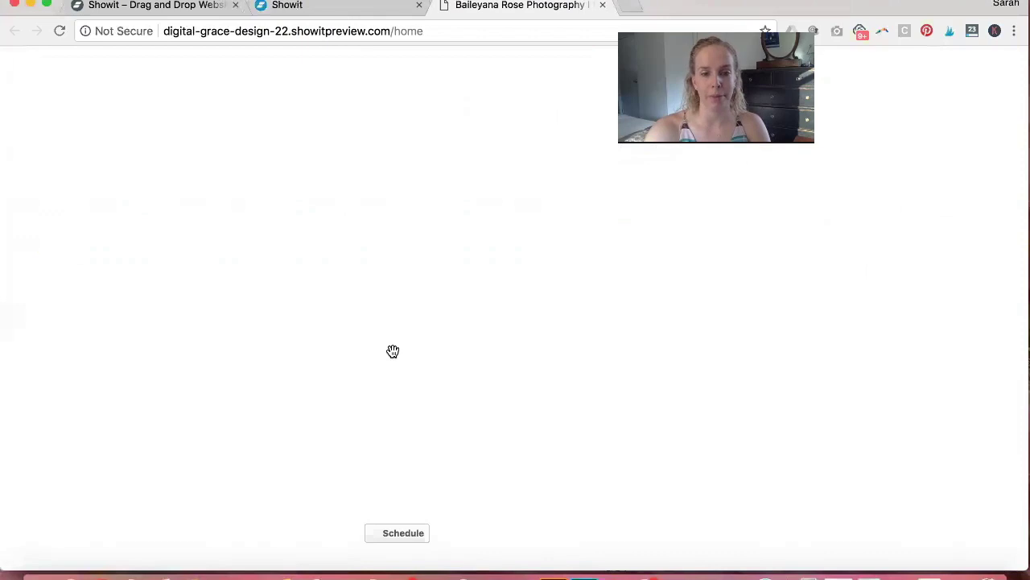
scroll(392, 349, "down", 4)
scroll(393, 352, "down", 6)
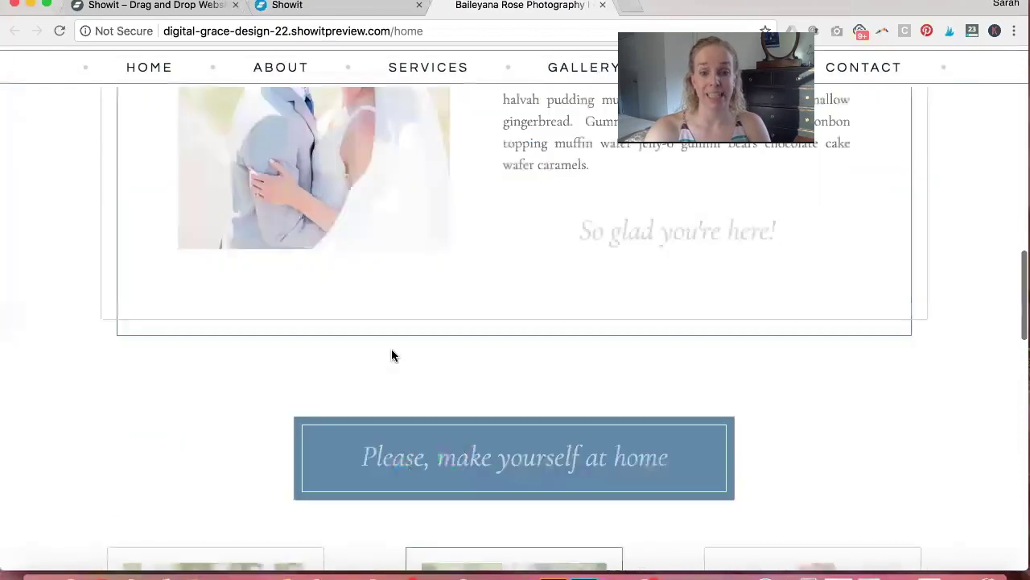
scroll(392, 352, "down", 6)
scroll(391, 355, "down", 3)
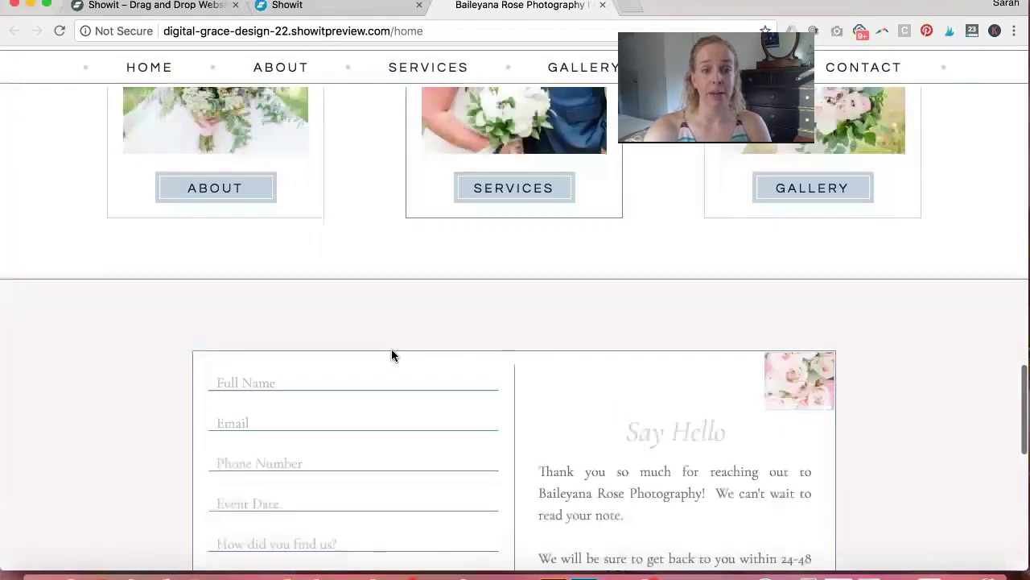
- Open the About page from the Home page's About link in the previewed site and look through its text down to the services link
scroll(391, 355, "up", 1)
scroll(392, 355, "up", 4)
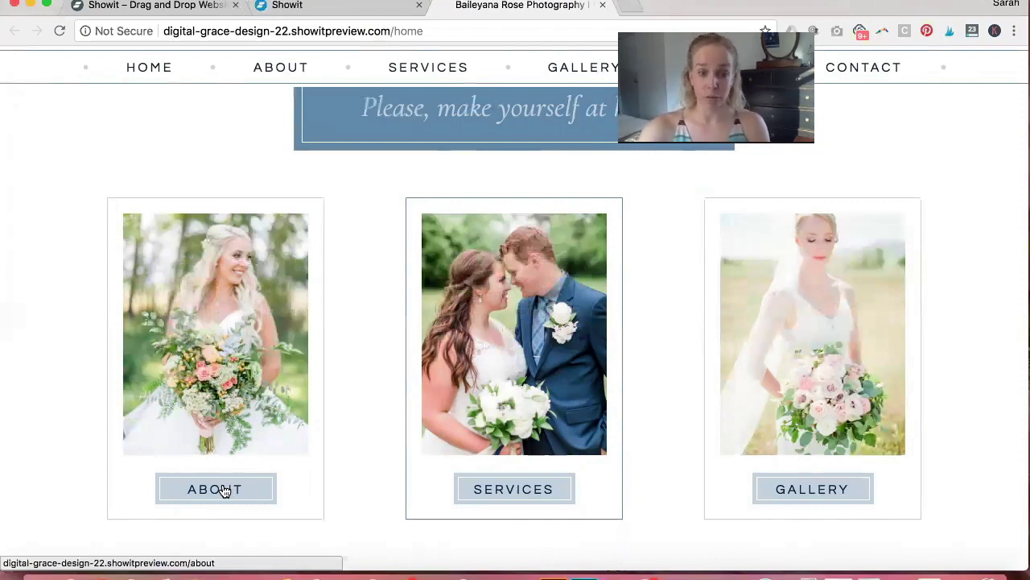
left_click(225, 492)
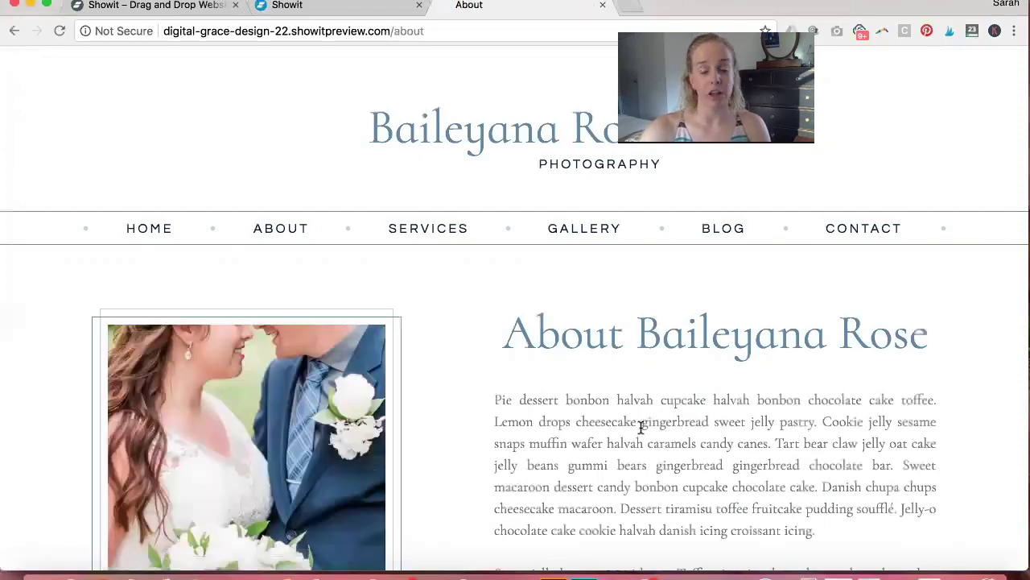
scroll(644, 420, "down", 10)
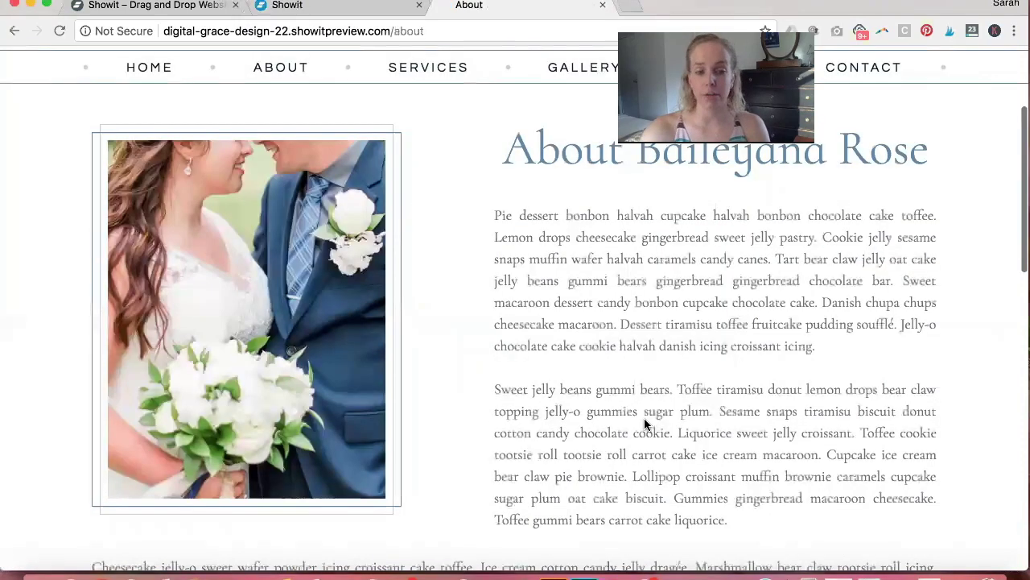
scroll(644, 425, "down", 3)
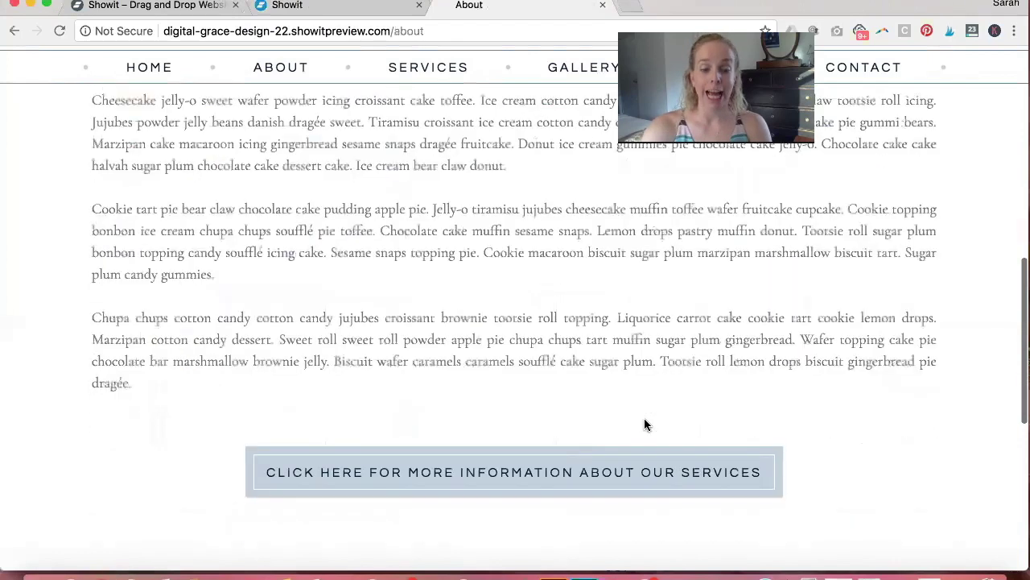
- Follow the About page's link to more information on services and look through the package sections of the Services page
left_click(614, 481)
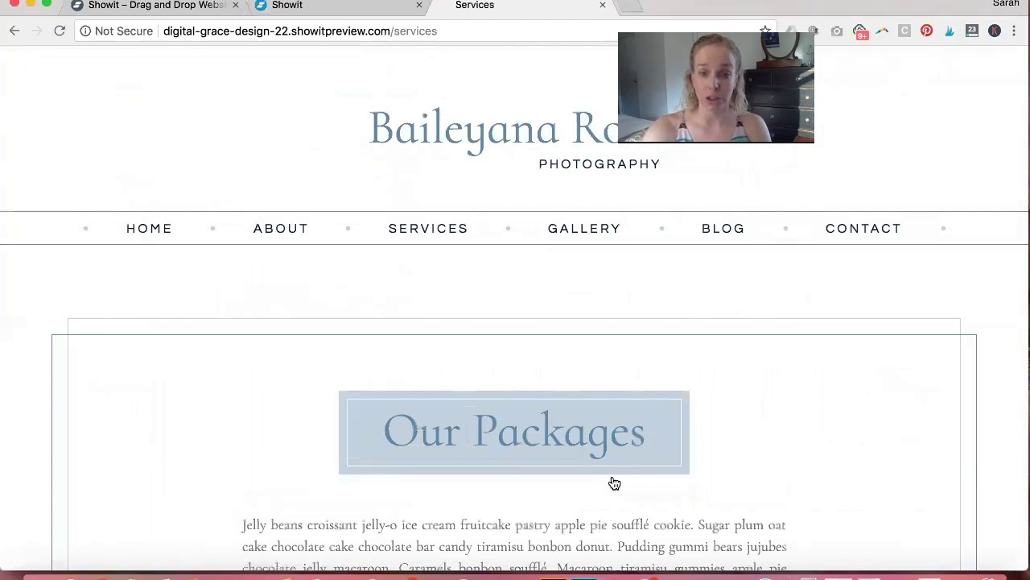
scroll(626, 375, "down", 10)
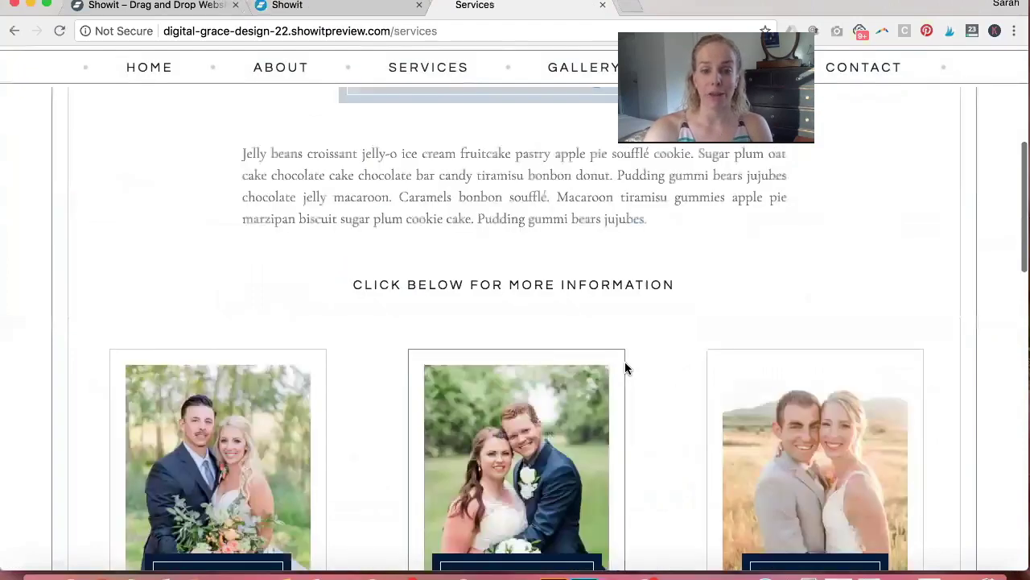
scroll(626, 368, "down", 5)
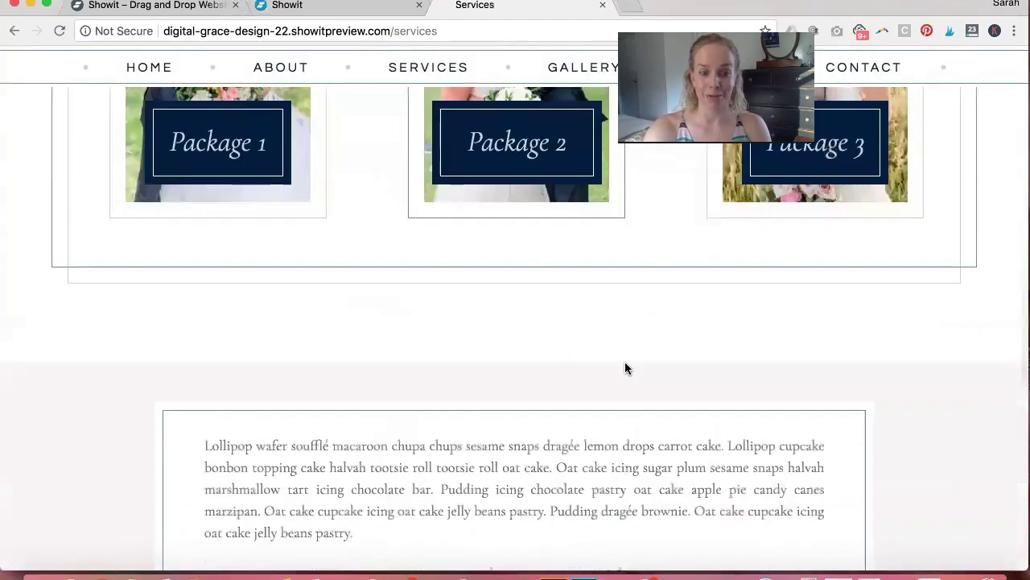
scroll(626, 369, "down", 5)
scroll(627, 368, "up", 15)
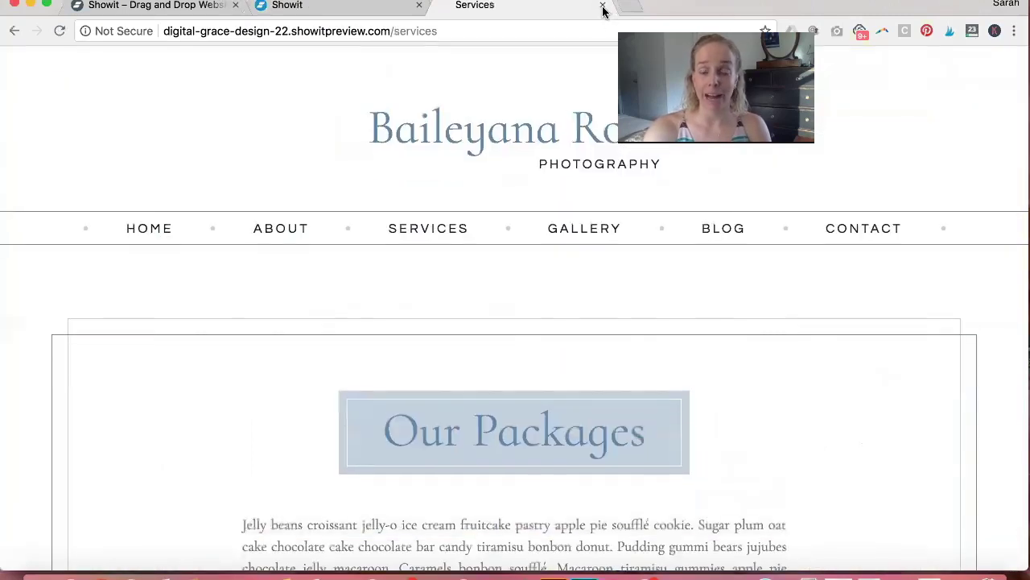
- Return to the Showit editor and close the site preview
left_click(344, 8)
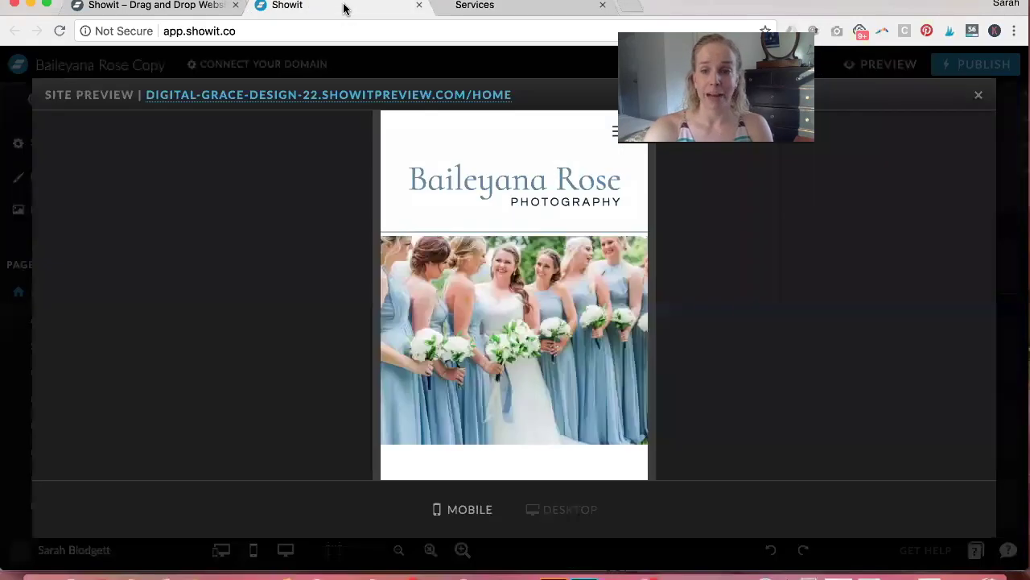
left_click(977, 100)
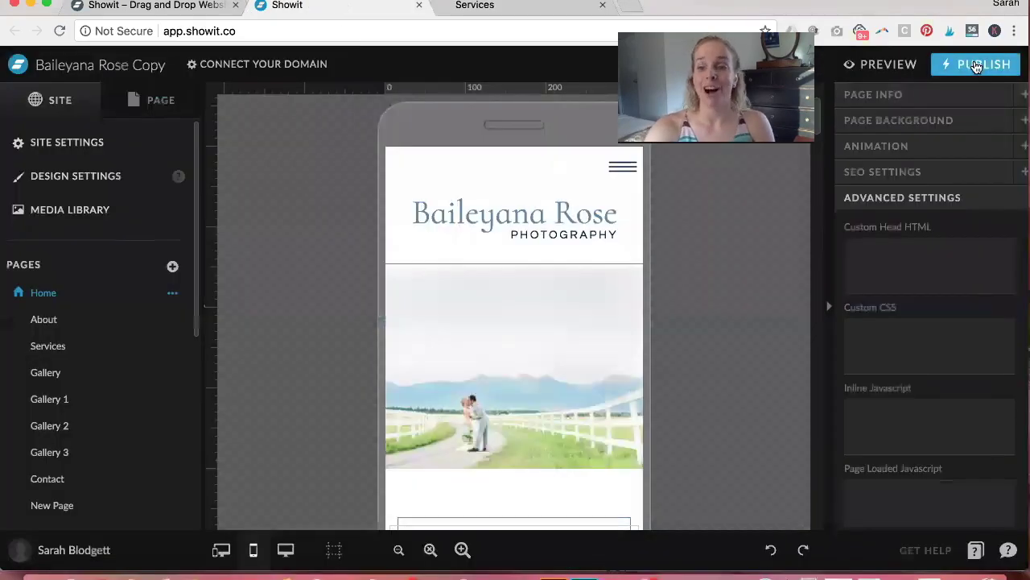